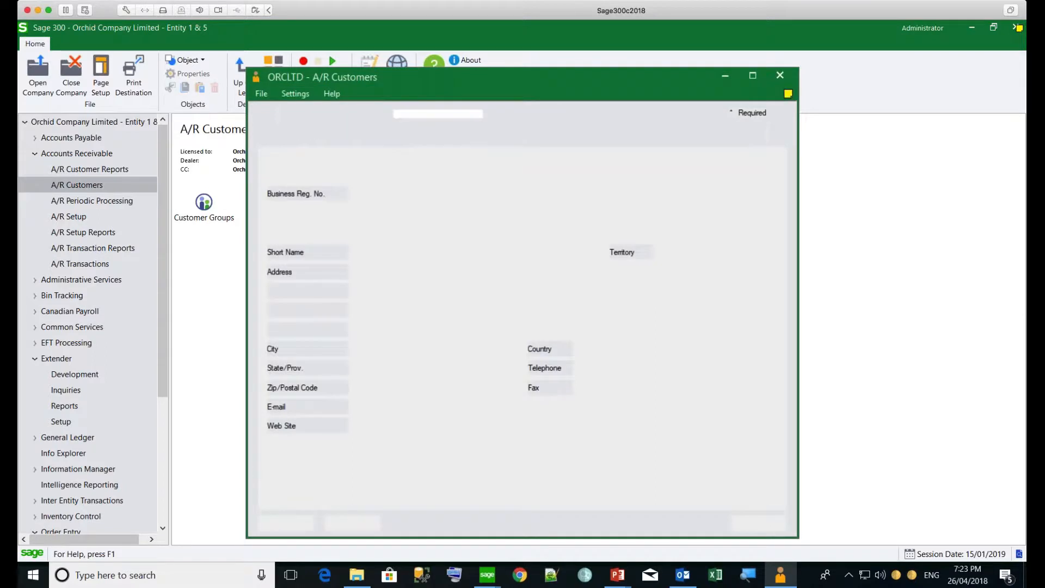
- Open the customer's record by its customer number and review the processing credit limit alongside the credit limit change note
text(1200)
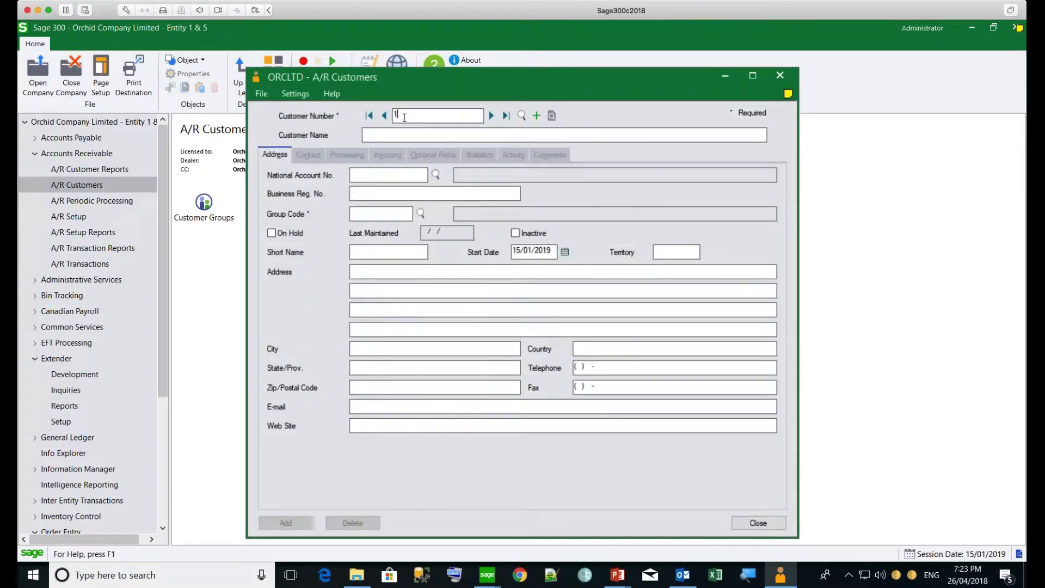
key(Tab)
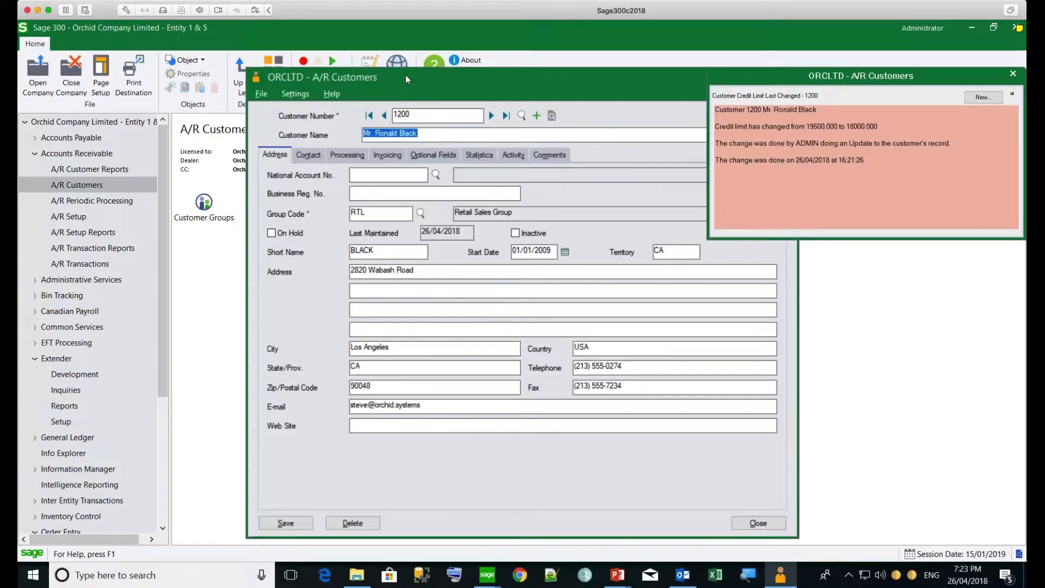
drag(405, 77, 305, 71)
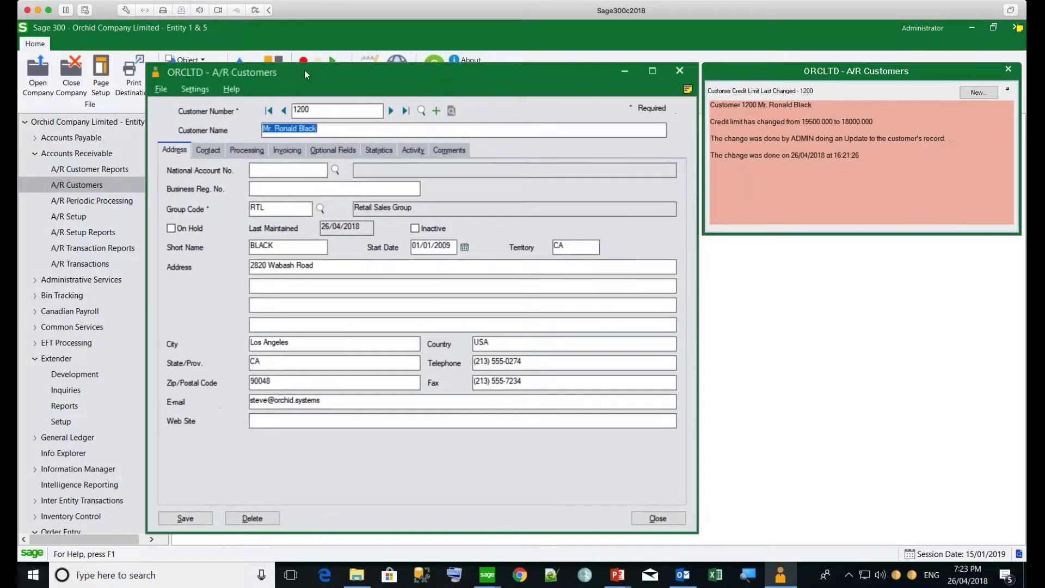
click(245, 150)
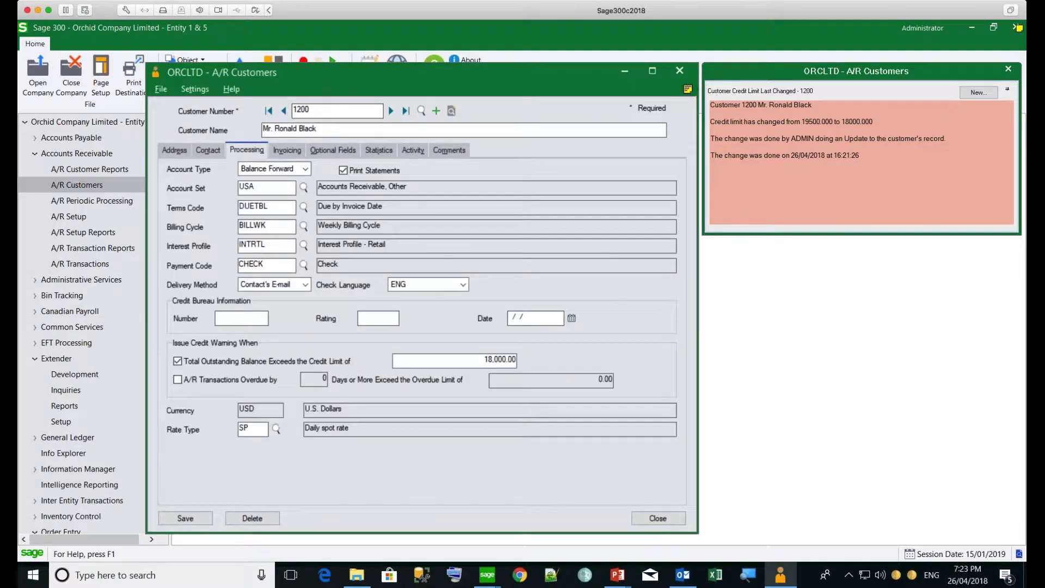
click(477, 360)
drag(477, 359, 516, 361)
mouse_move(723, 152)
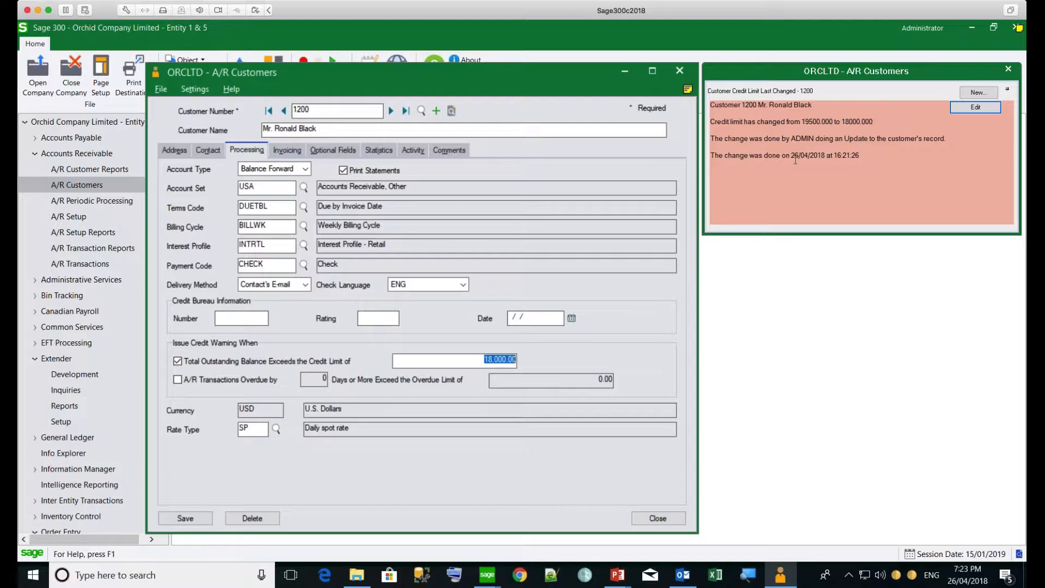
click(864, 157)
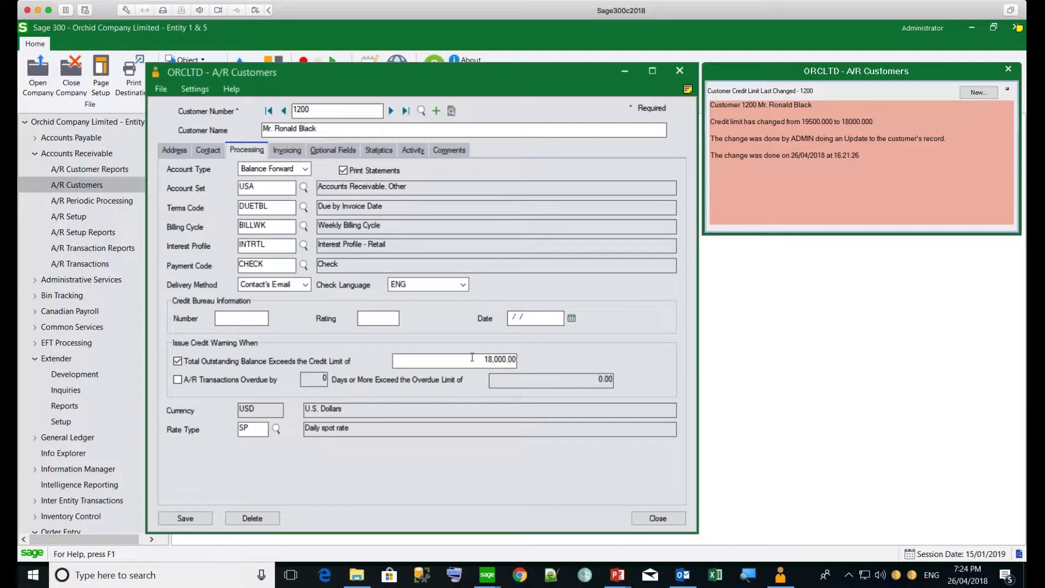
- Set the customer's credit limit to 17,300.00, save the record and dismiss the resulting message
drag(473, 359, 560, 359)
text(173)
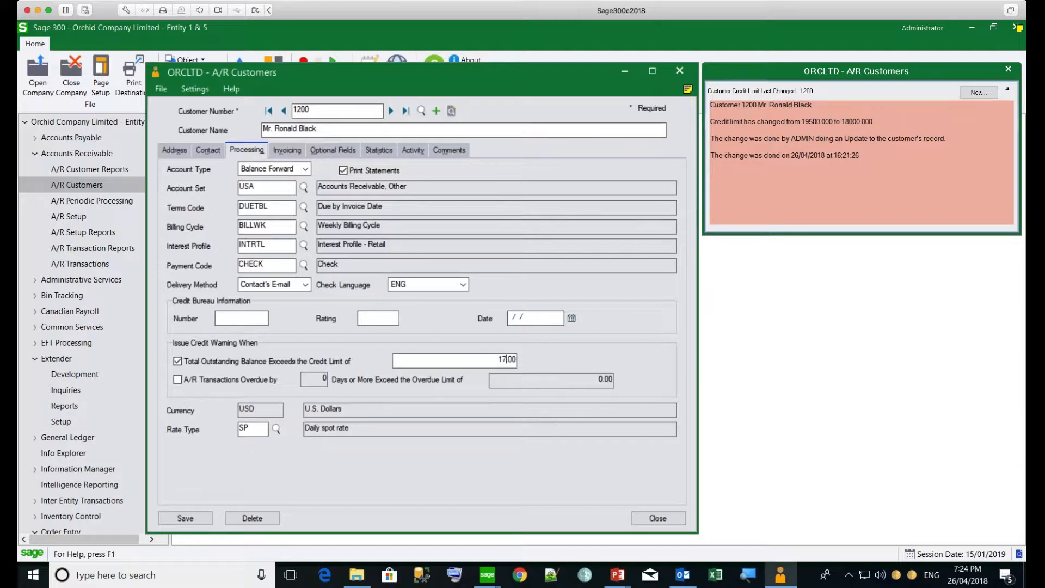
key(Tab)
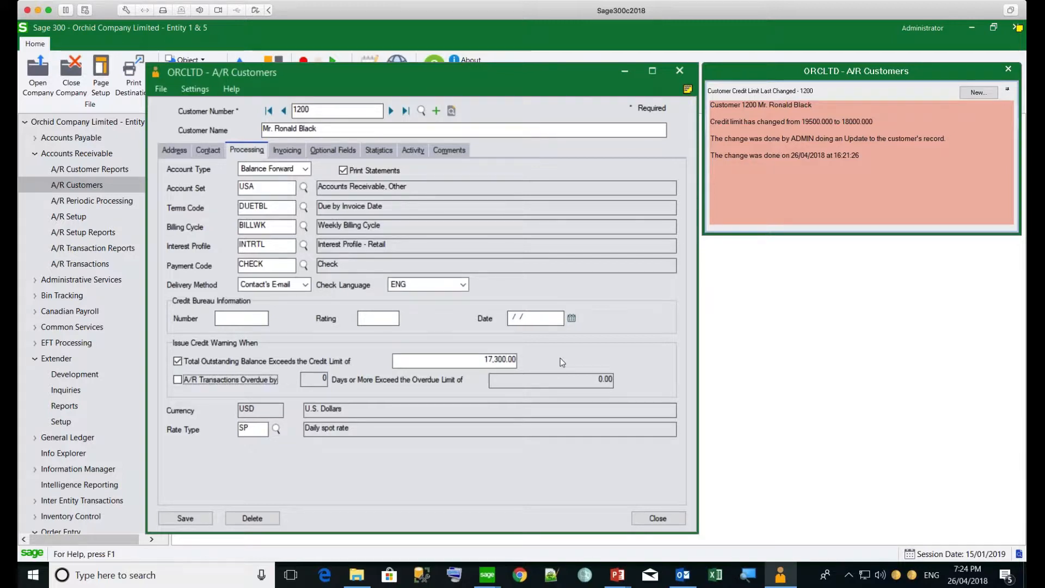
click(172, 517)
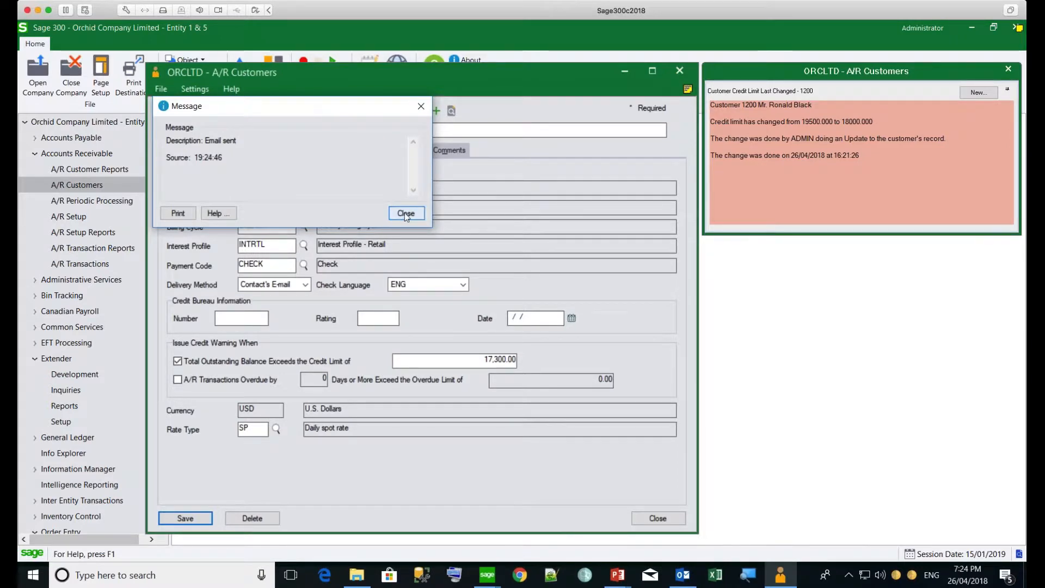
drag(313, 106, 372, 125)
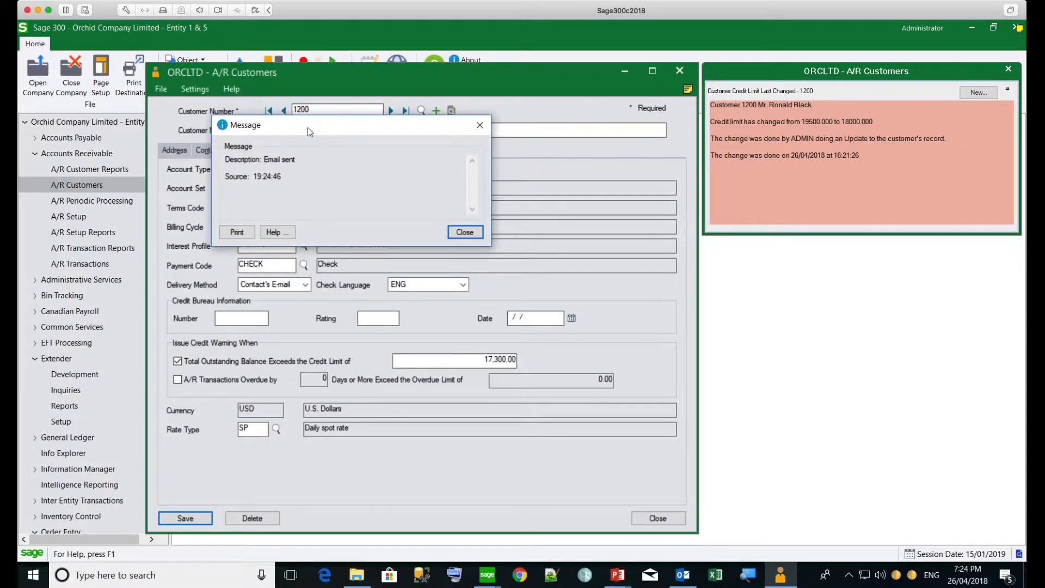
drag(308, 127, 300, 115)
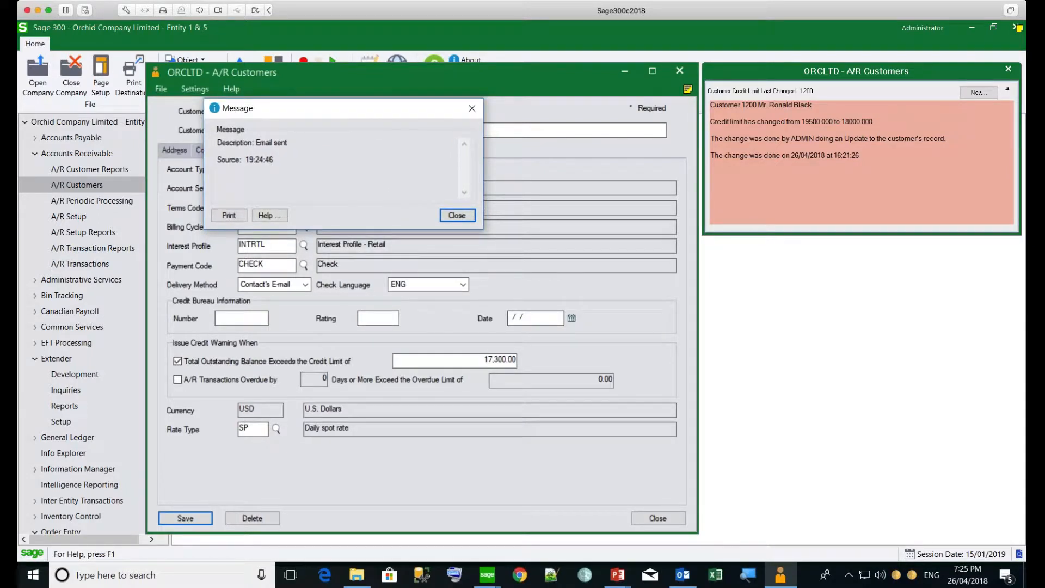
click(455, 216)
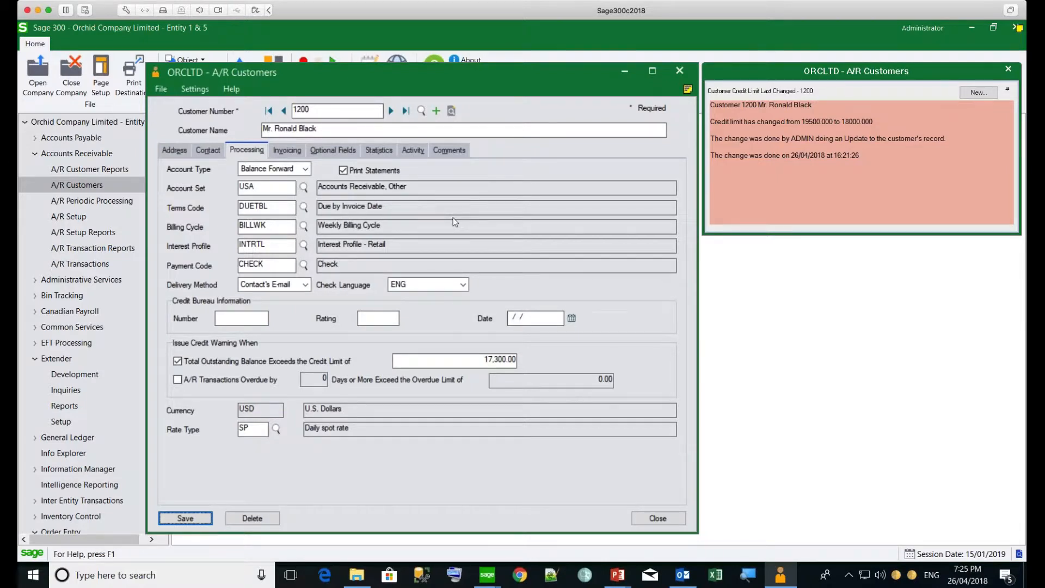
- Close and reopen the customer's credit limit note to check the latest change details
mouse_move(793, 121)
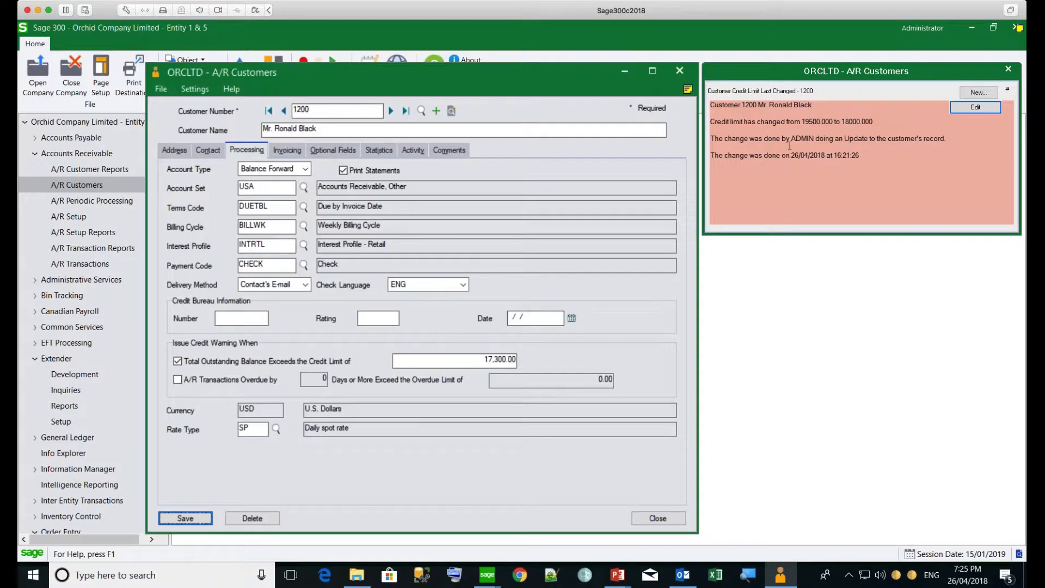
click(1008, 69)
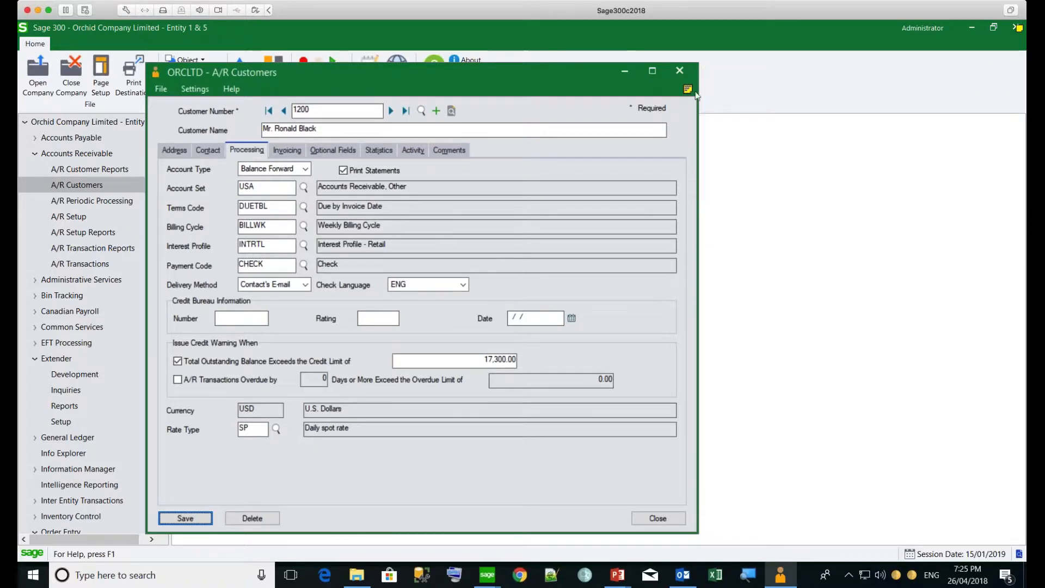
click(688, 89)
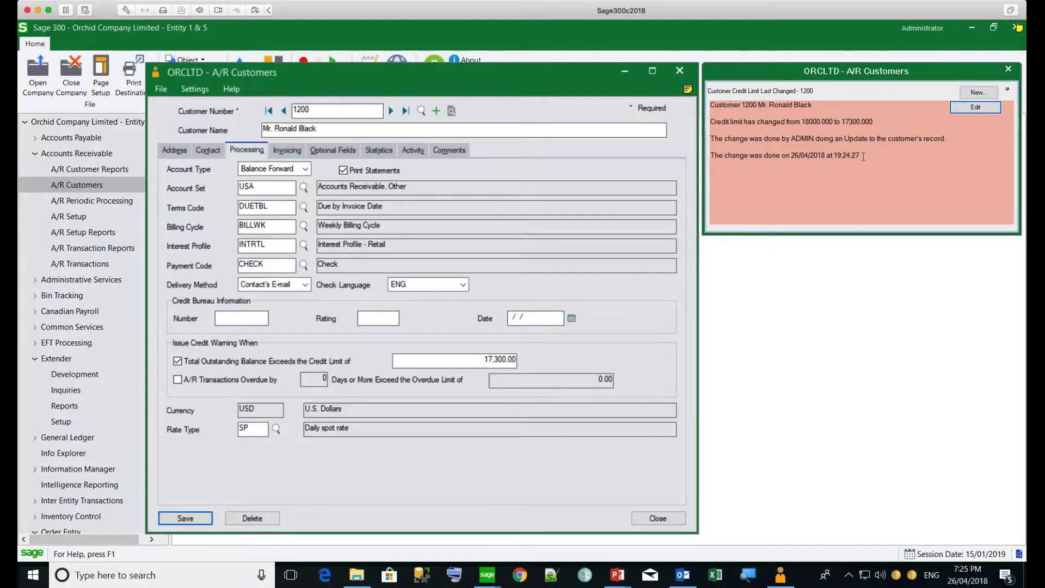
drag(864, 157, 714, 147)
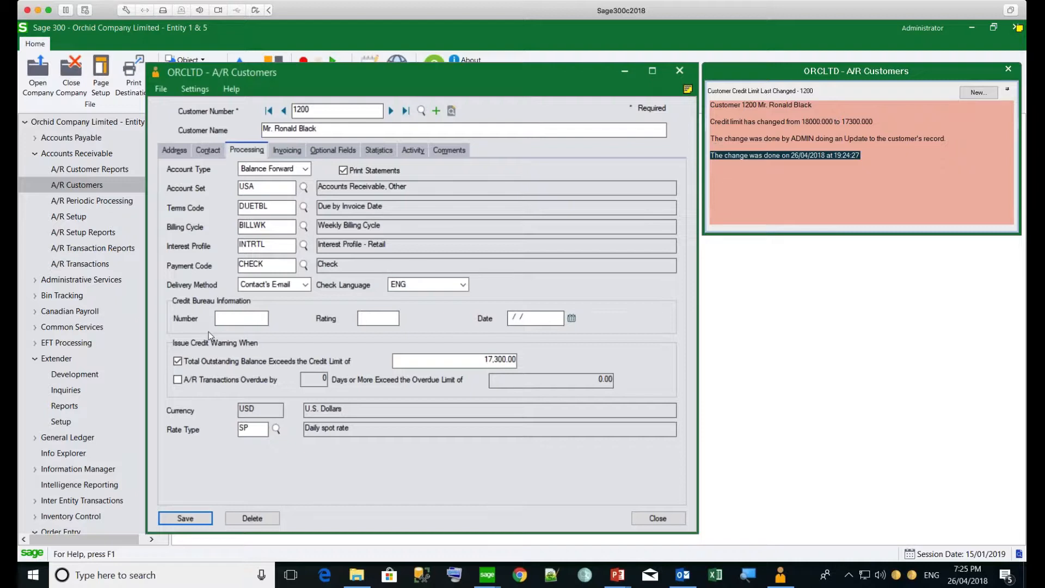
- Open the Extender Log for the customer and examine the old and new values of the two latest credit limit changes
click(224, 319)
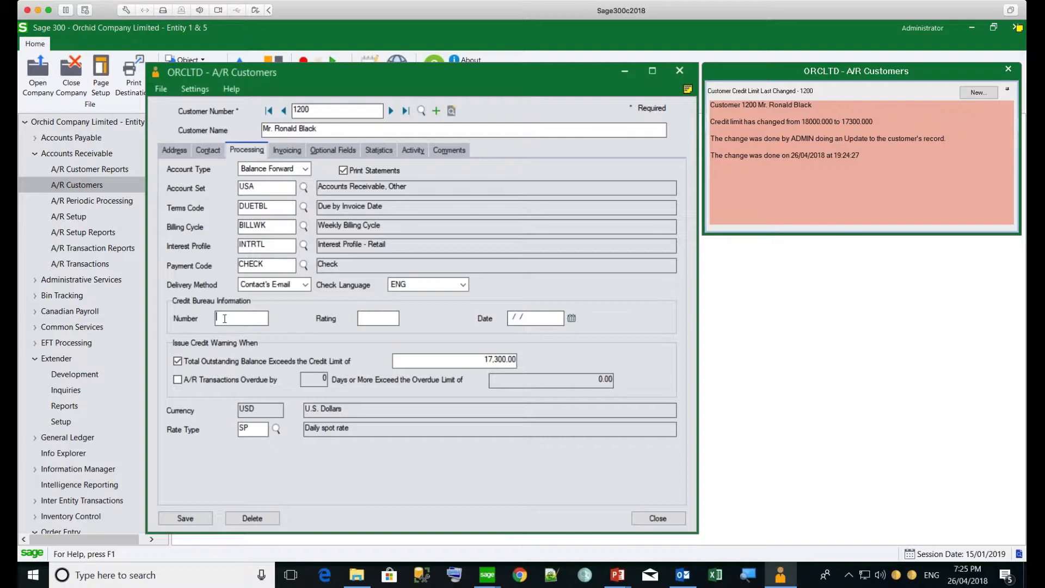
text(1200)
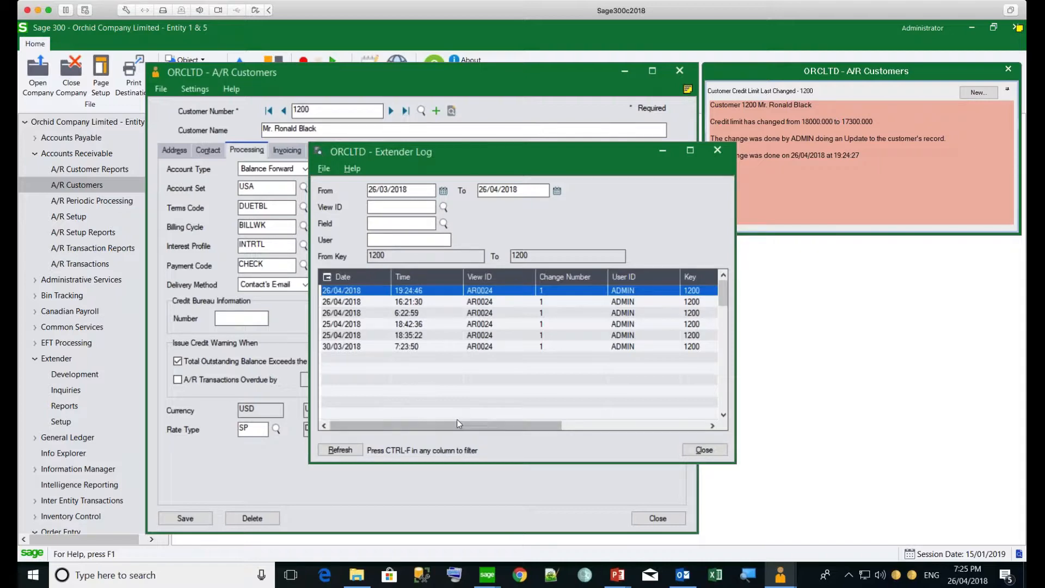
drag(456, 427, 622, 442)
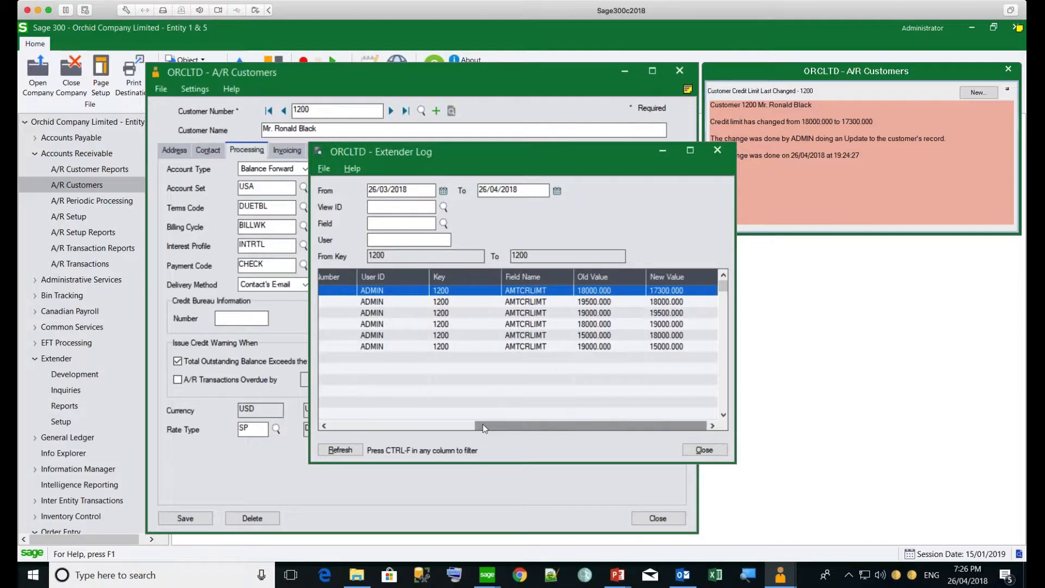
drag(483, 424, 340, 424)
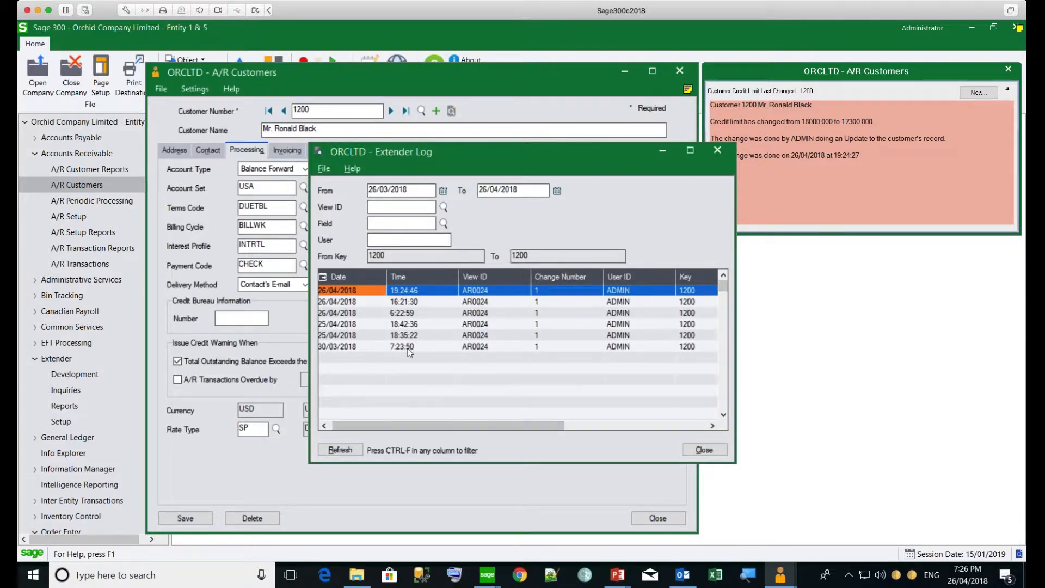
drag(452, 423, 573, 432)
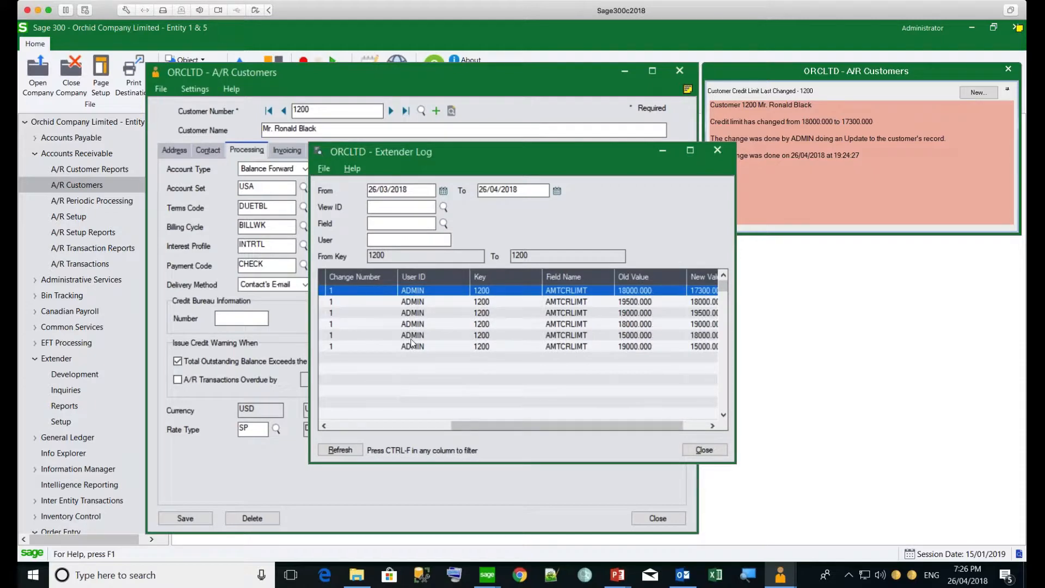
click(644, 291)
click(692, 291)
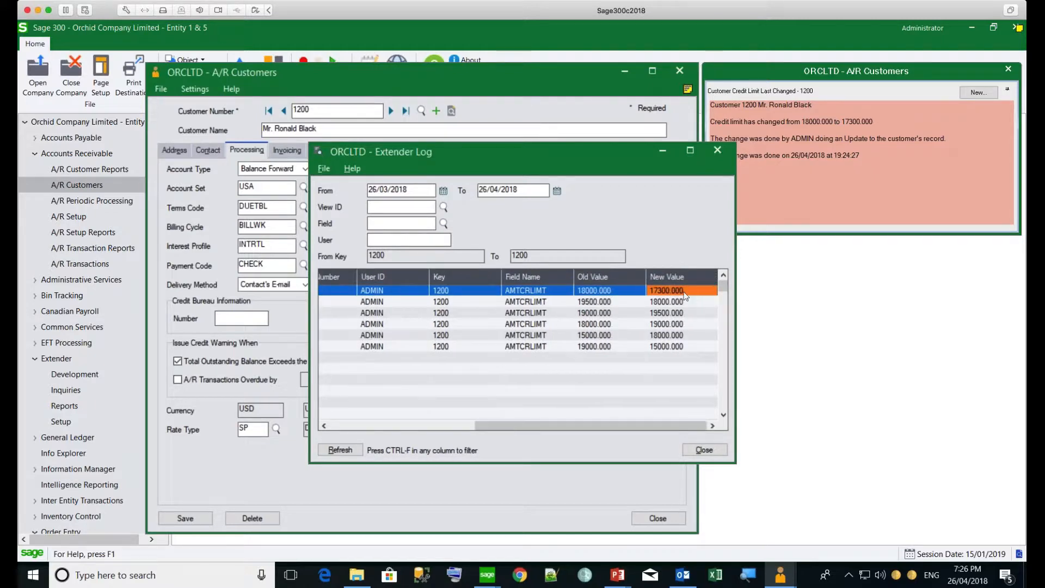
click(595, 302)
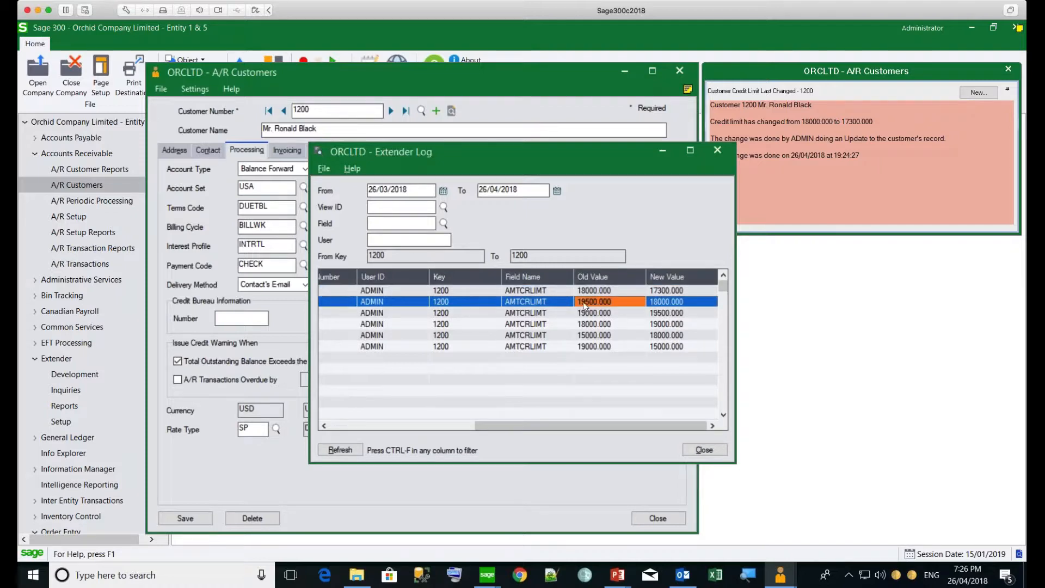
click(675, 303)
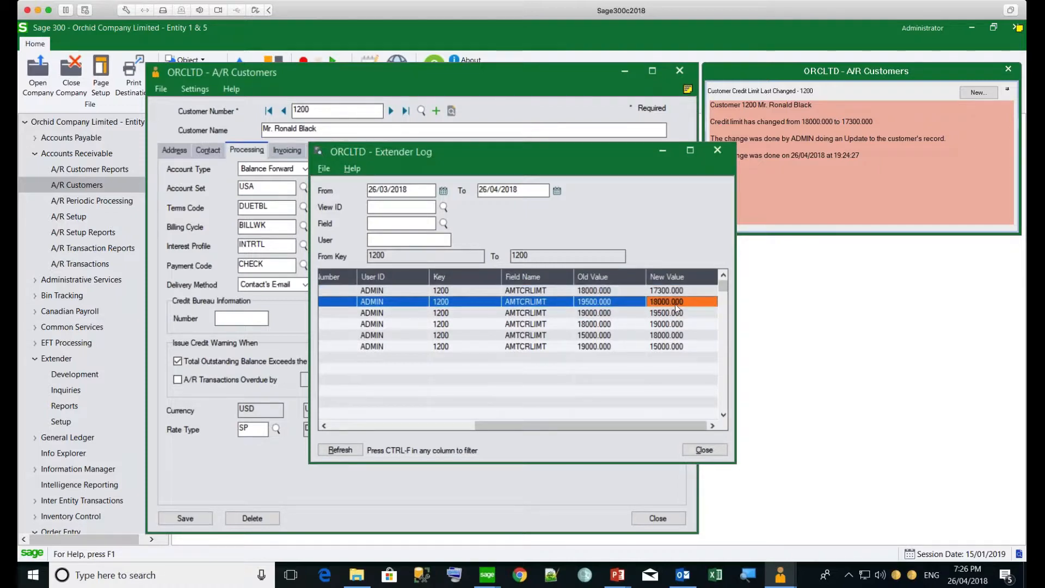
- Extend the log's start date to 26/03/2010, examine the older field changes, and close the log and customer record
click(435, 190)
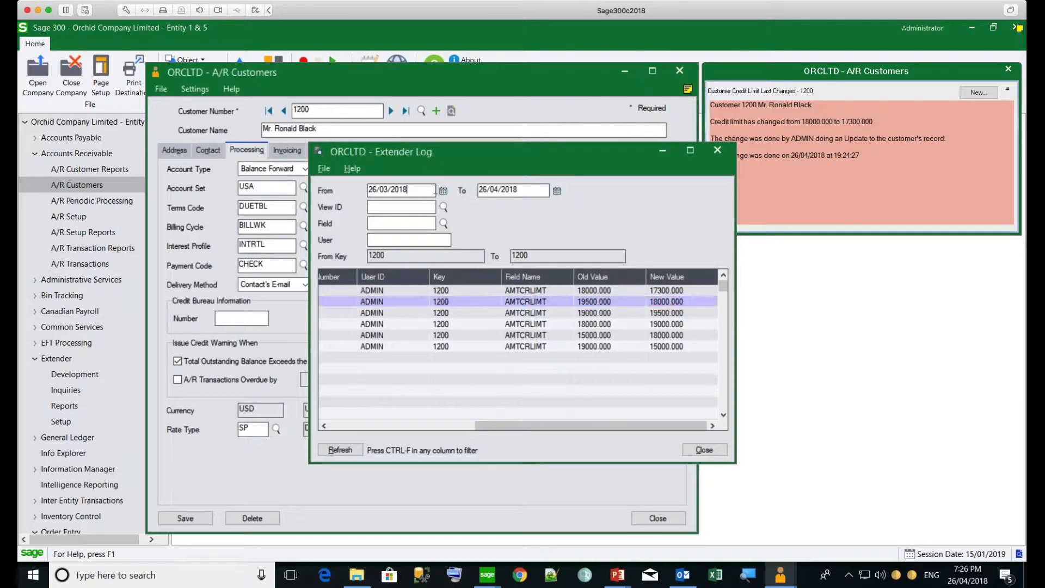
key(BackSpace)
key(BackSpace)
key(BackSpace)
key(BackSpace)
text(2010)
key(Tab)
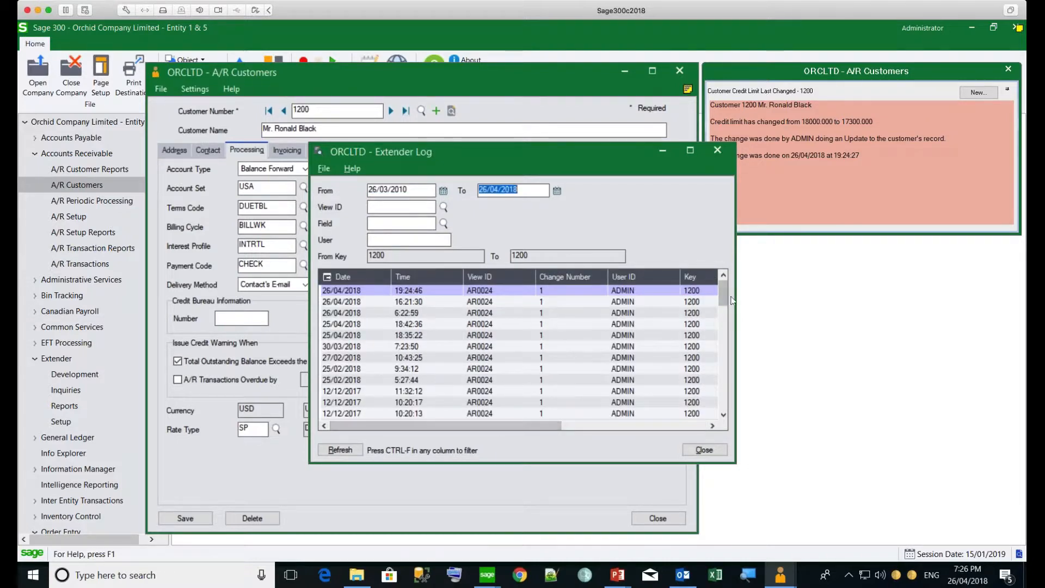
drag(504, 430, 684, 423)
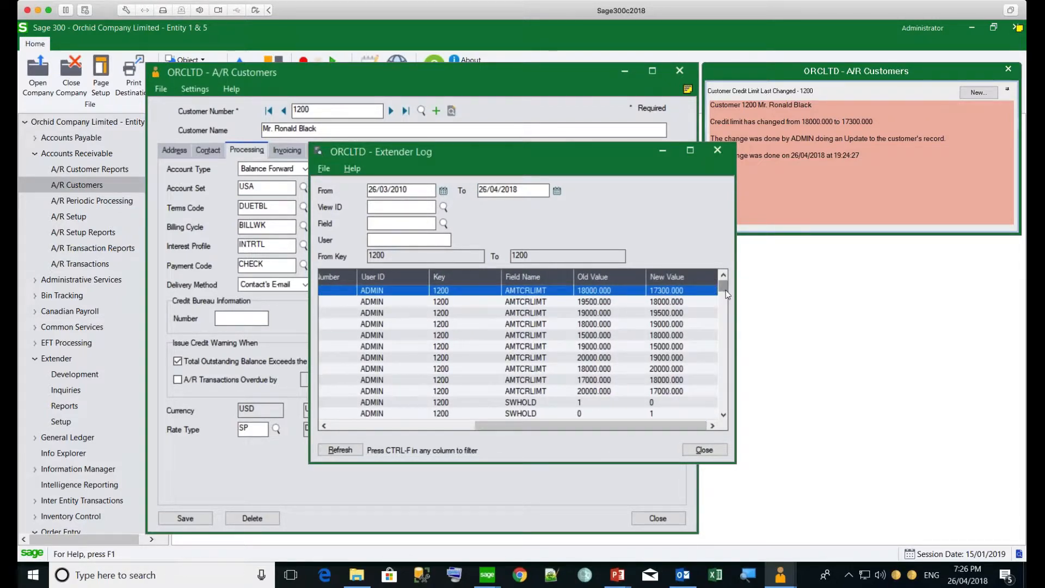
drag(726, 290, 721, 330)
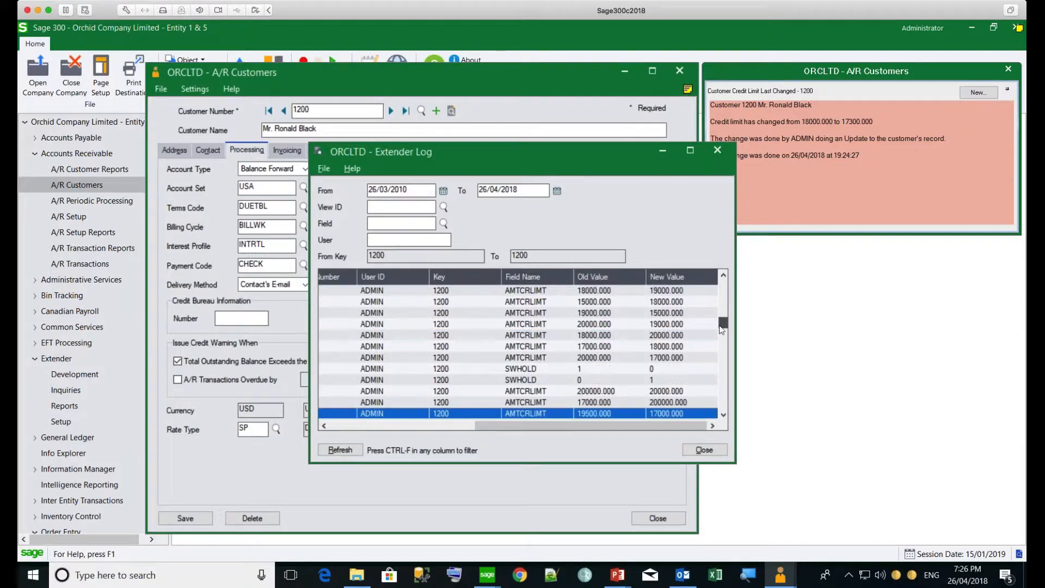
click(614, 379)
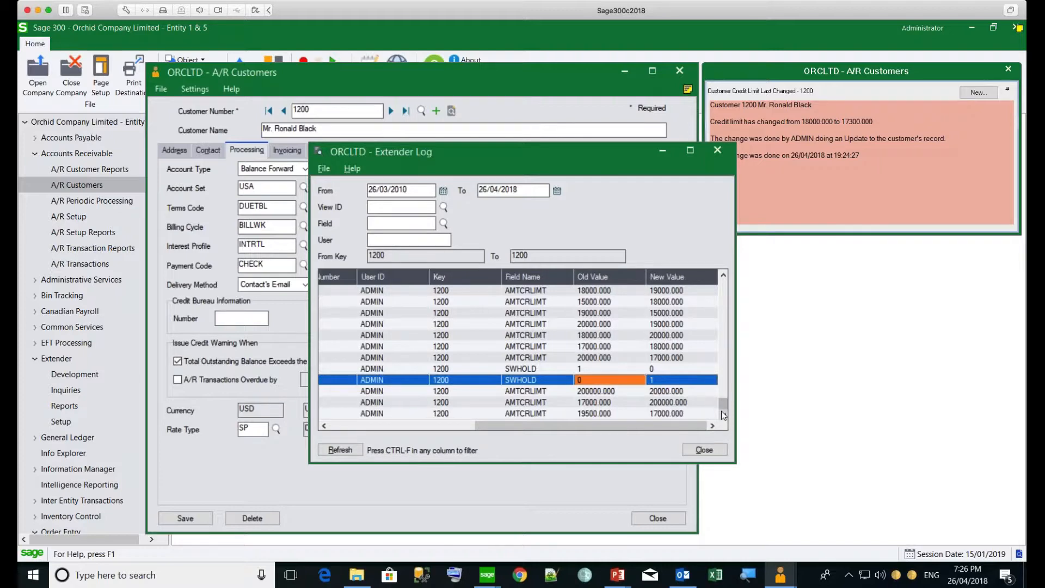
click(705, 451)
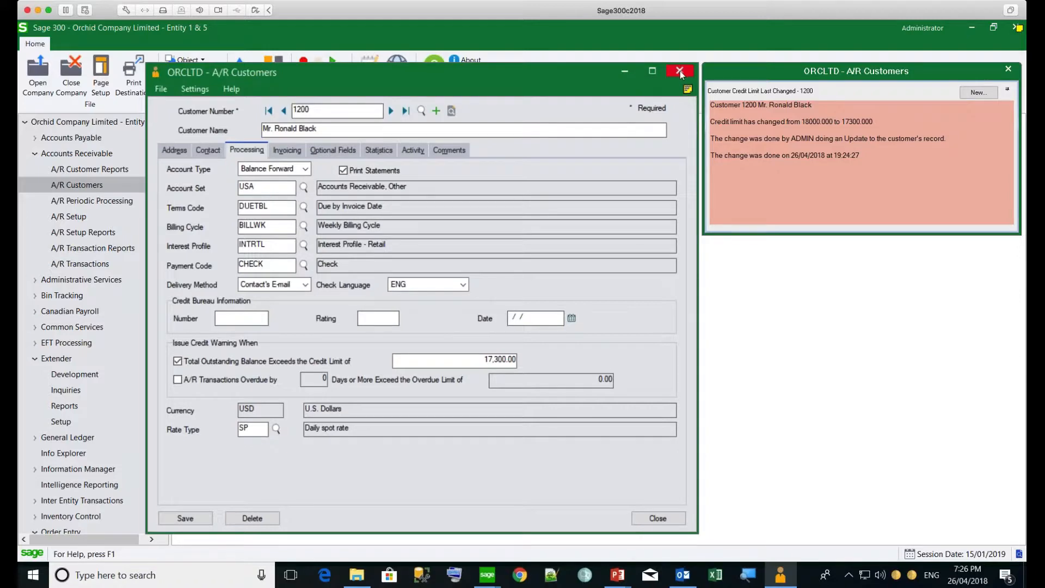
click(681, 70)
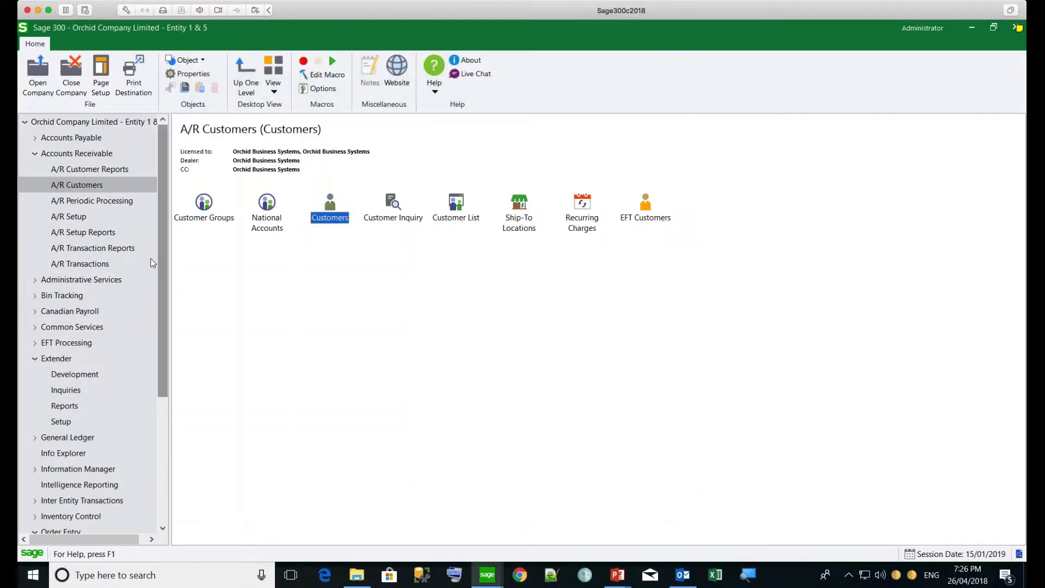
- Open the Extender event types setup, load the LOG event and examine the actions available for it
click(62, 422)
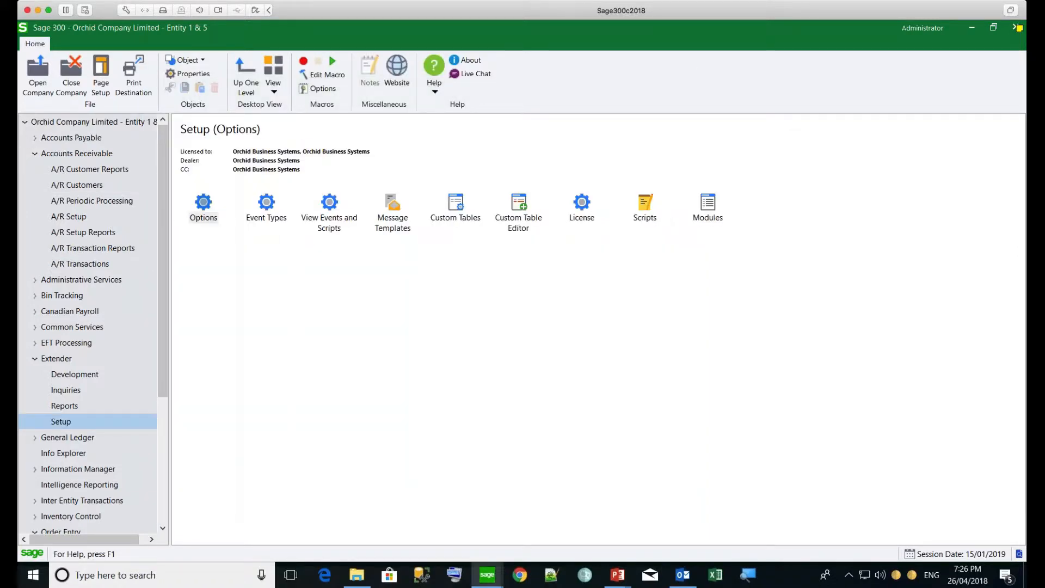
double_click(270, 203)
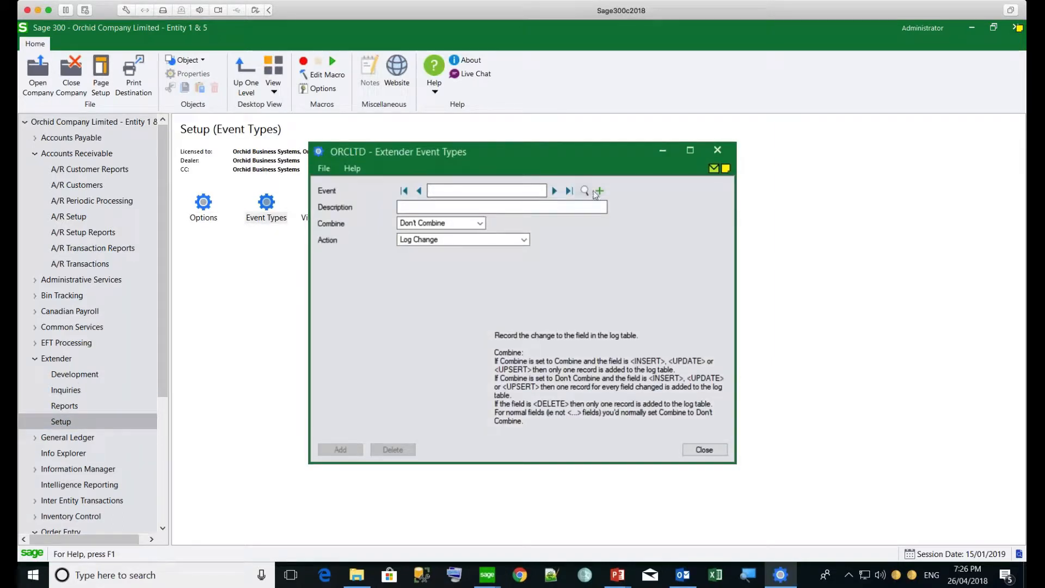
click(585, 191)
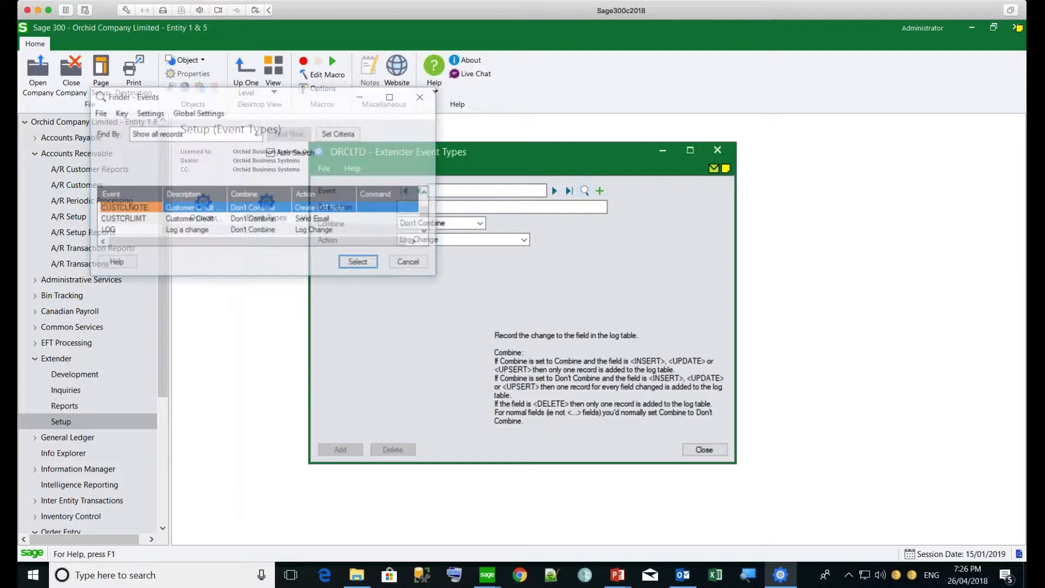
click(128, 220)
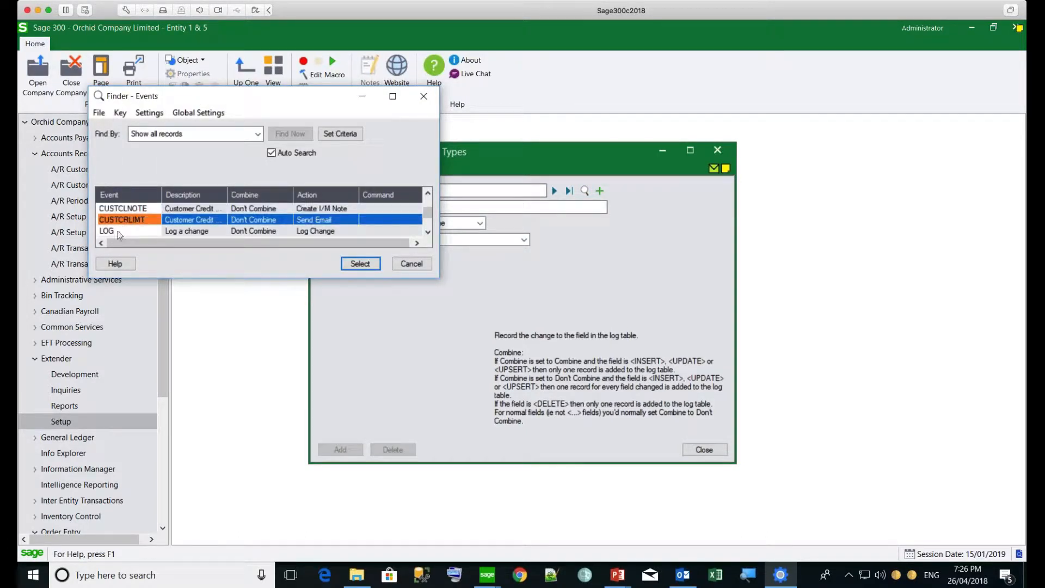
click(118, 232)
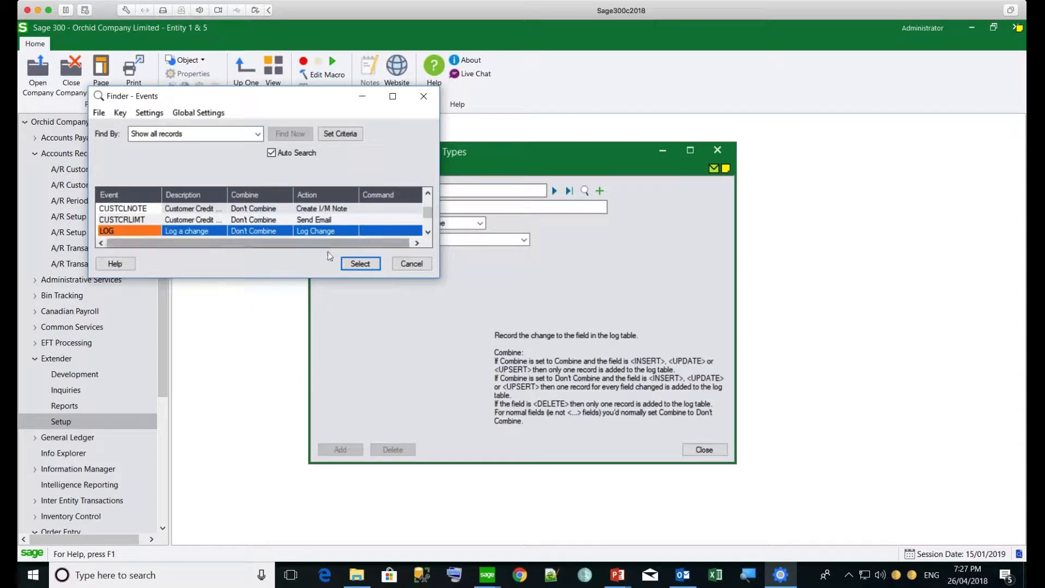
click(360, 264)
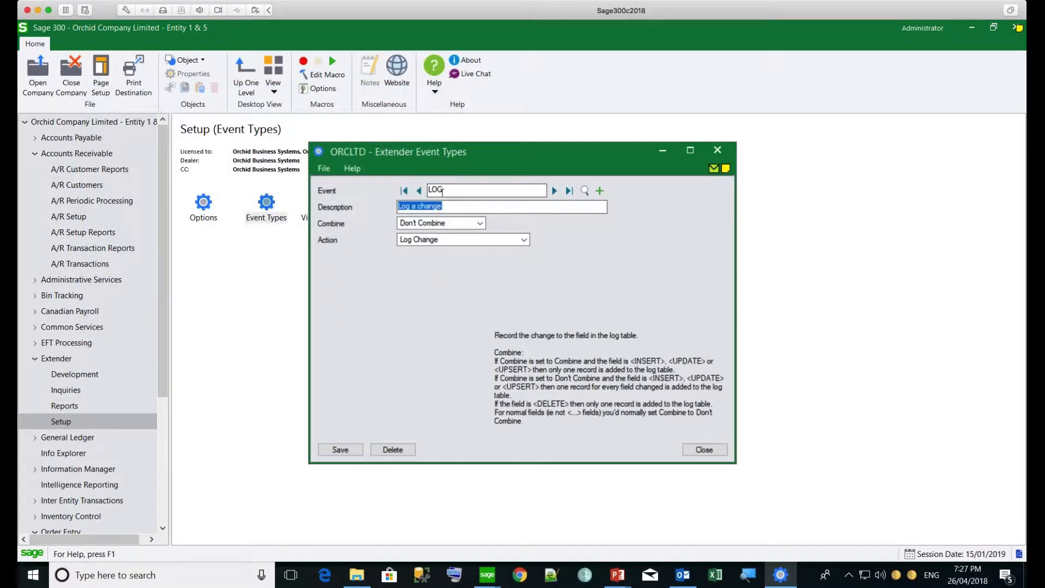
click(488, 240)
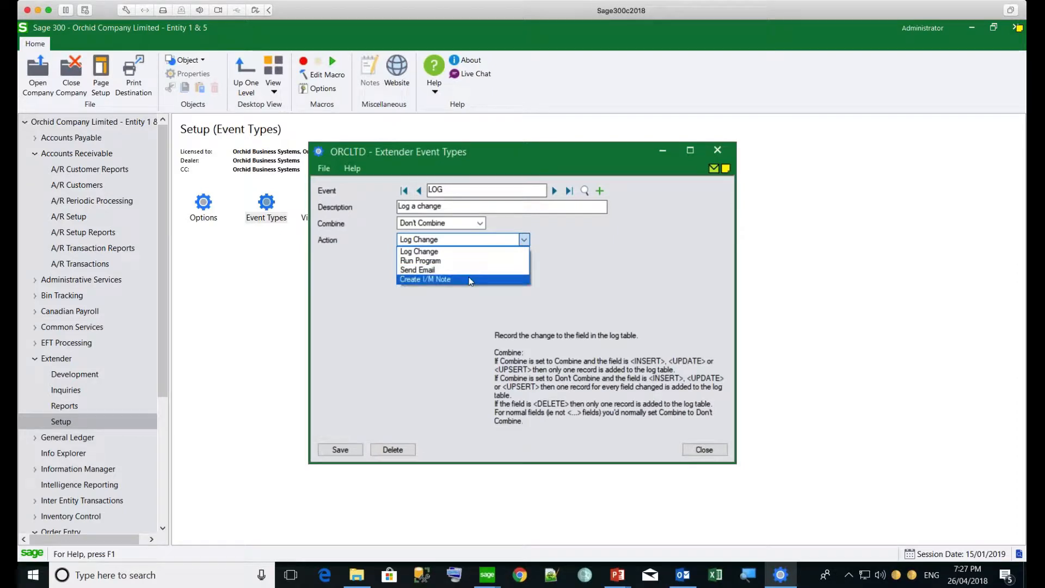
click(579, 247)
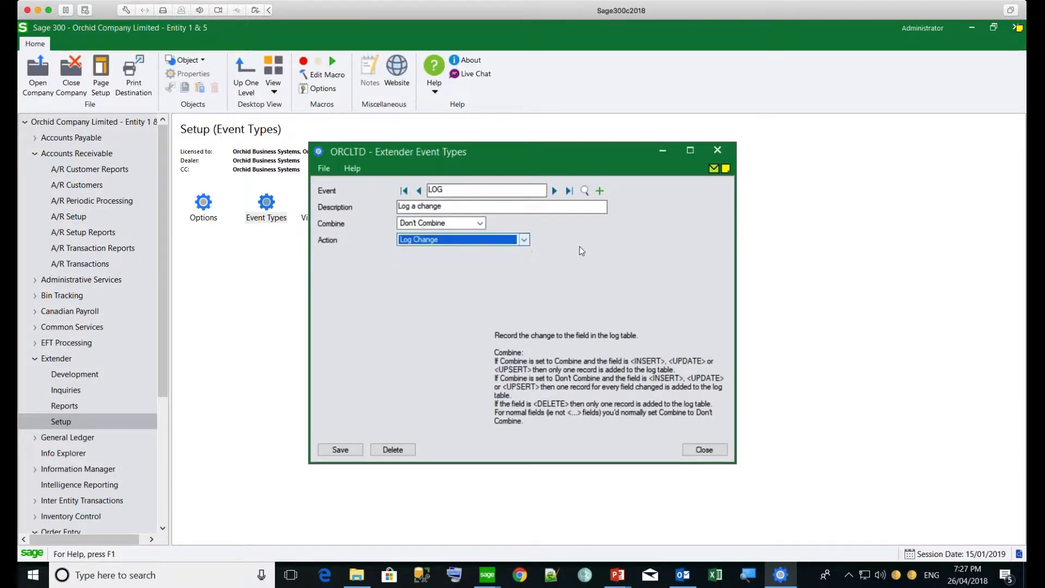
- Load the CUSTCLNOTE event type and examine its note type and key
click(585, 191)
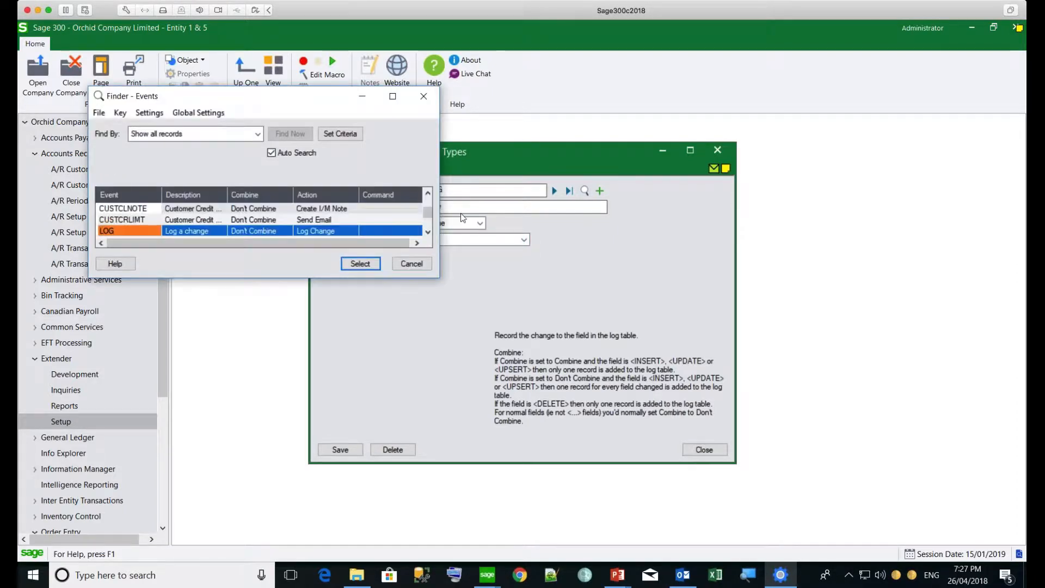
click(336, 211)
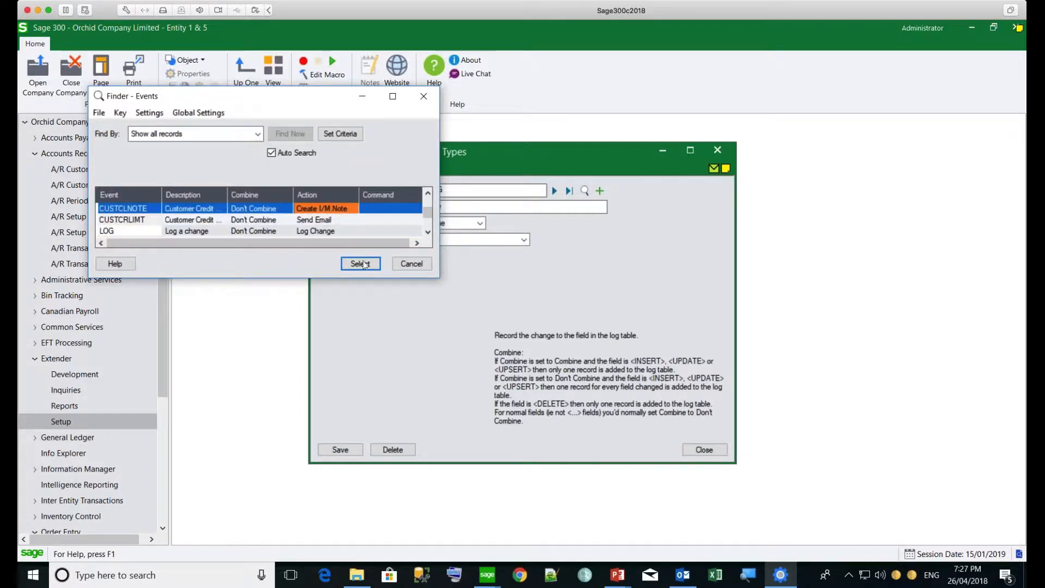
click(360, 264)
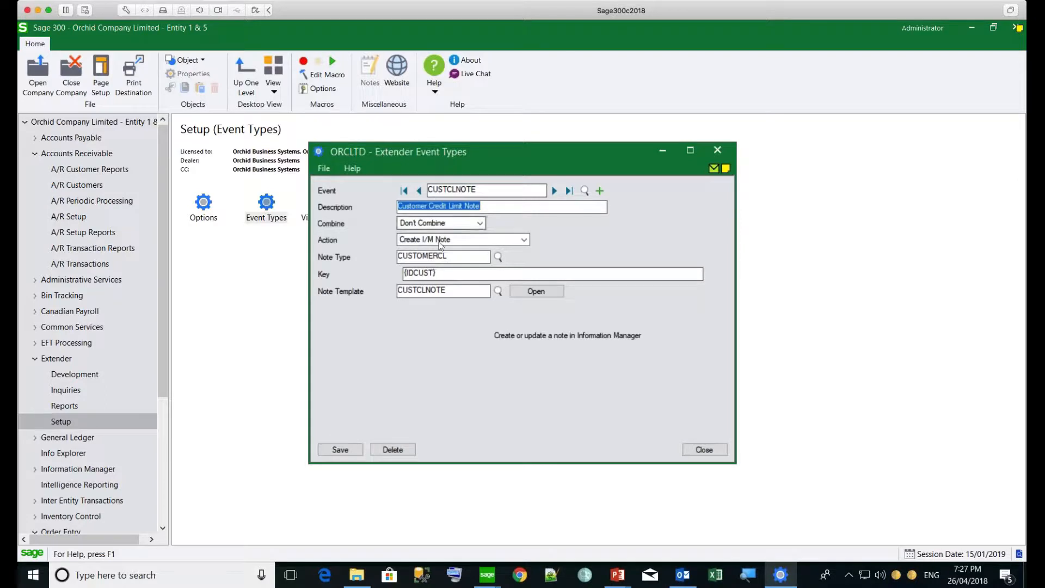
drag(455, 253, 366, 252)
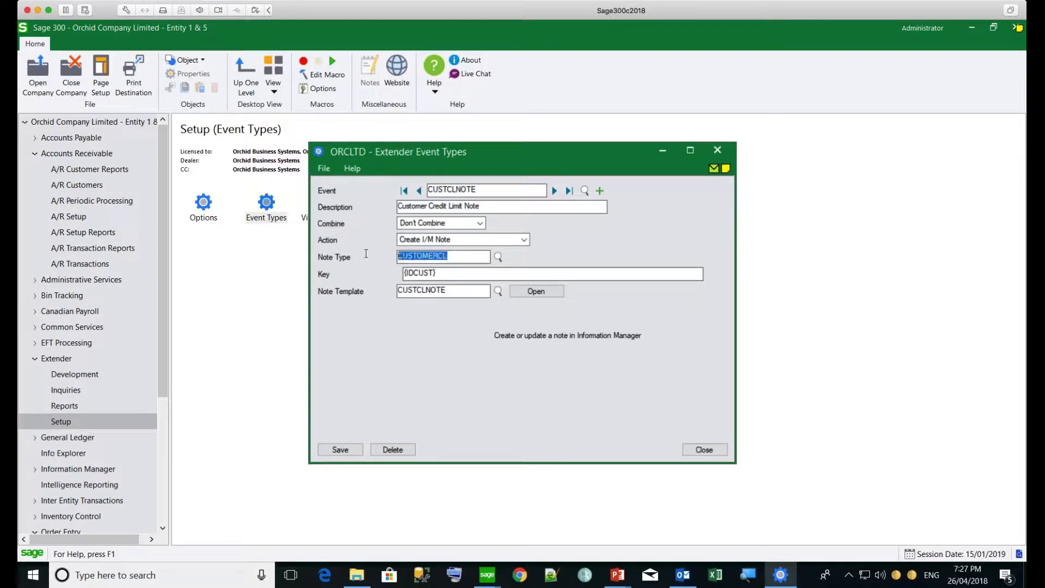
click(445, 274)
key(shift+Home)
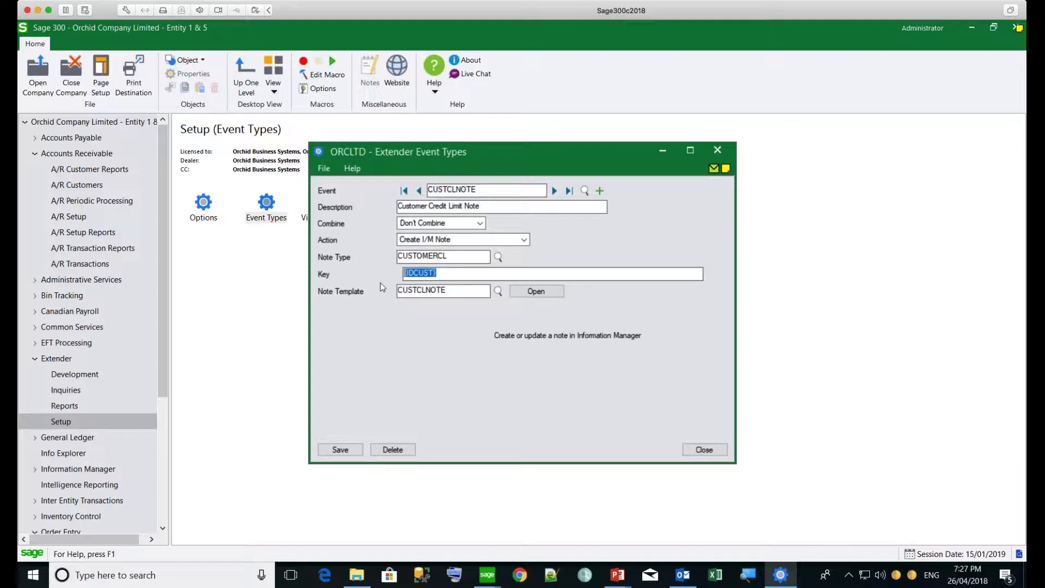
- Open the CUSTCLNOTE event's note template, examine its customer and original credit limit placeholders, and close the template
click(539, 293)
click(539, 292)
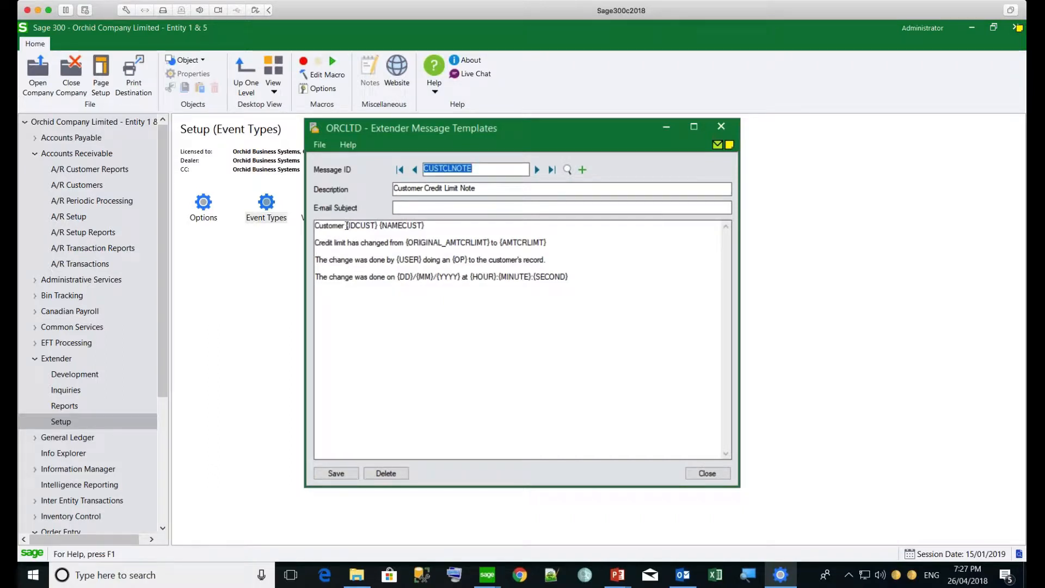
drag(347, 226, 428, 228)
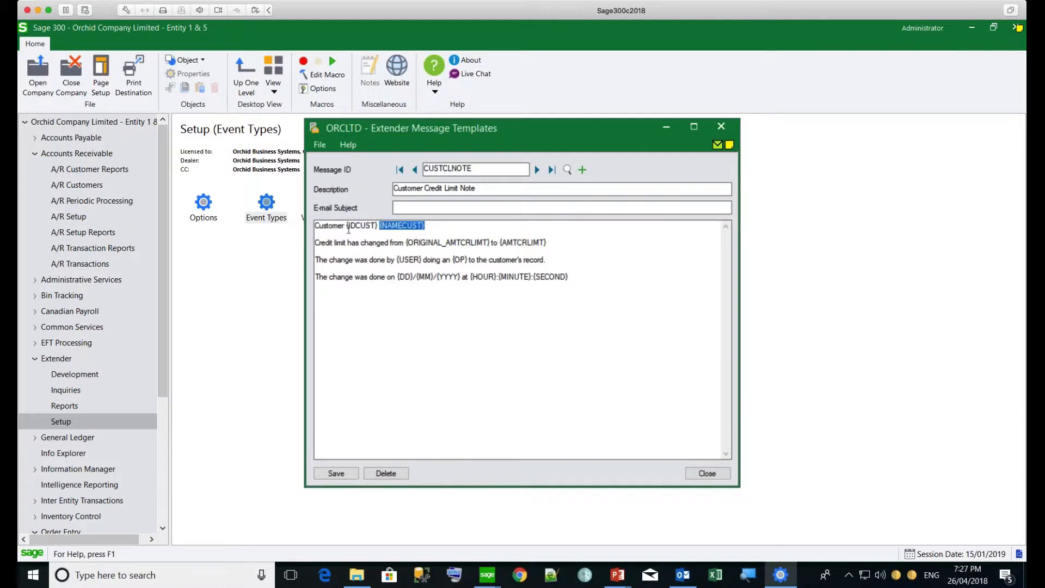
click(319, 225)
drag(406, 242, 446, 246)
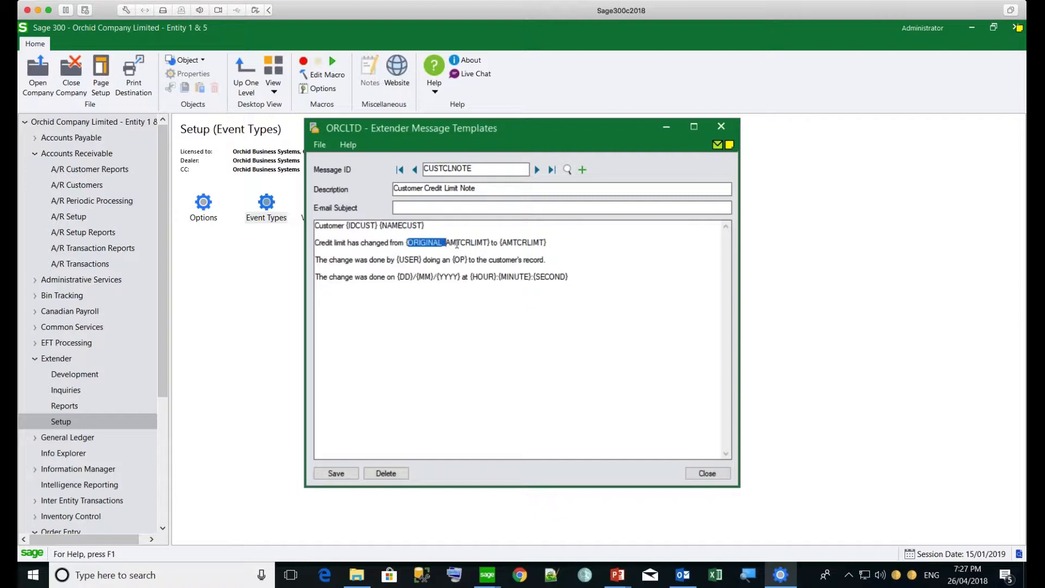
click(457, 244)
click(706, 474)
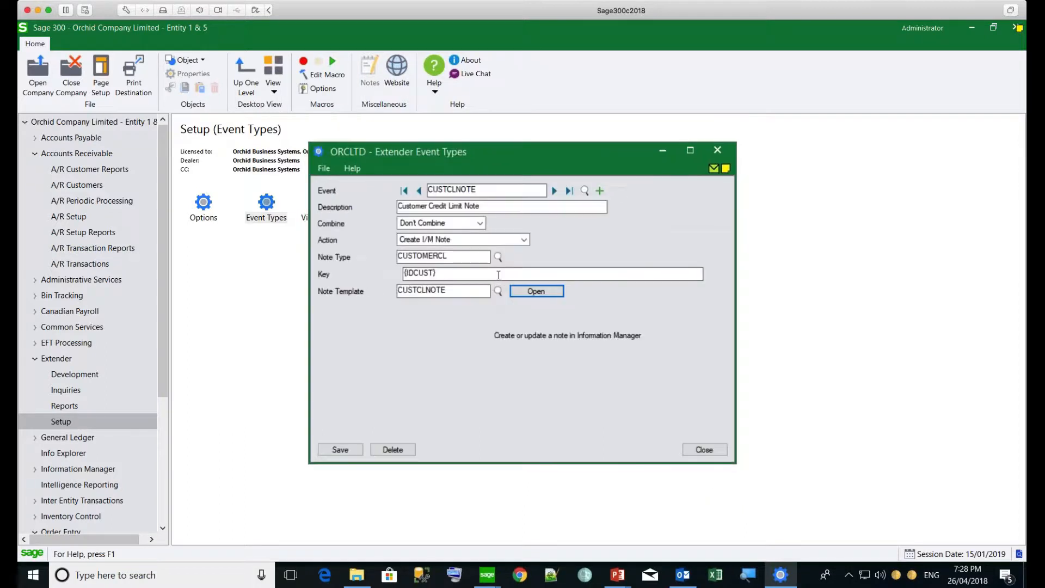
- Load the CUSTCRLIMT event type, examine its email recipient and CUSTCLEMAIL message template, and close the template
click(584, 191)
click(323, 231)
click(345, 260)
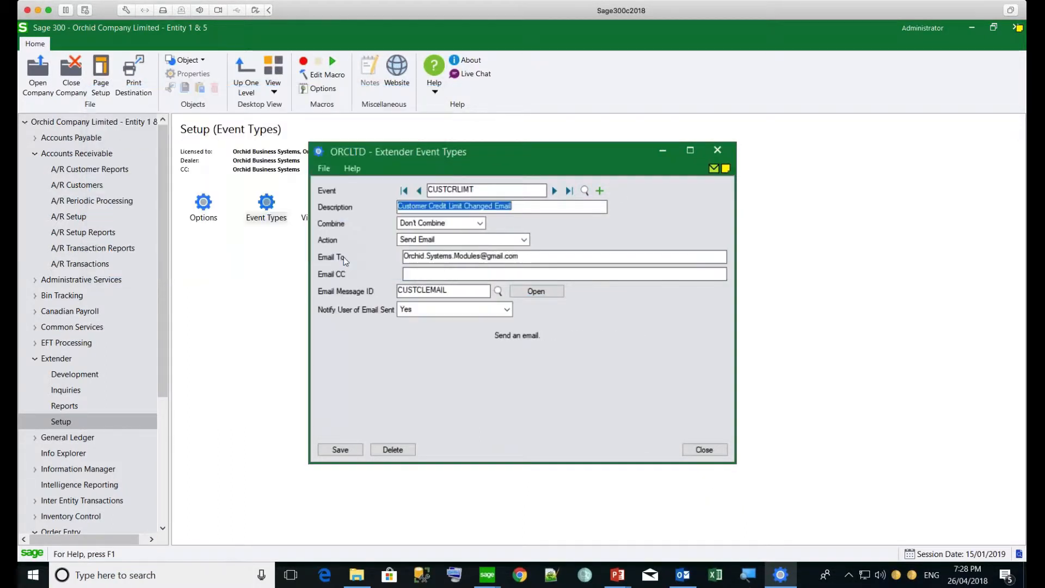
drag(519, 256, 386, 251)
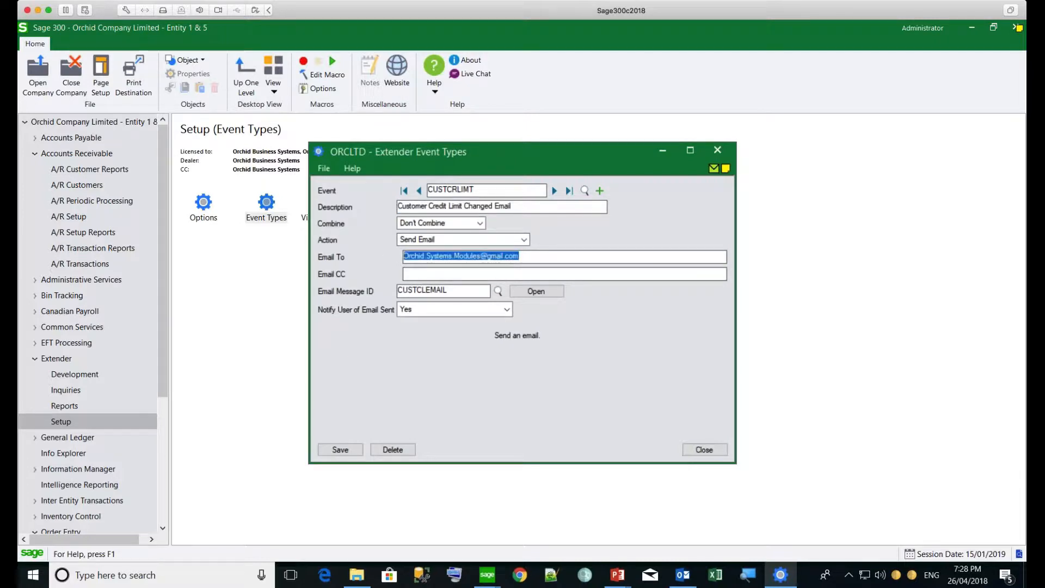
click(535, 291)
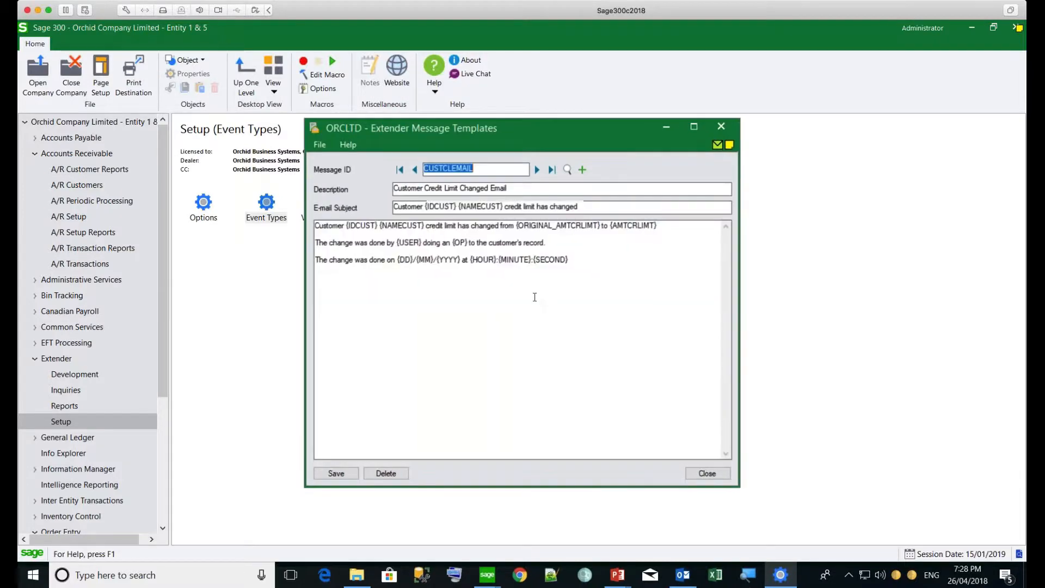
drag(579, 324, 316, 225)
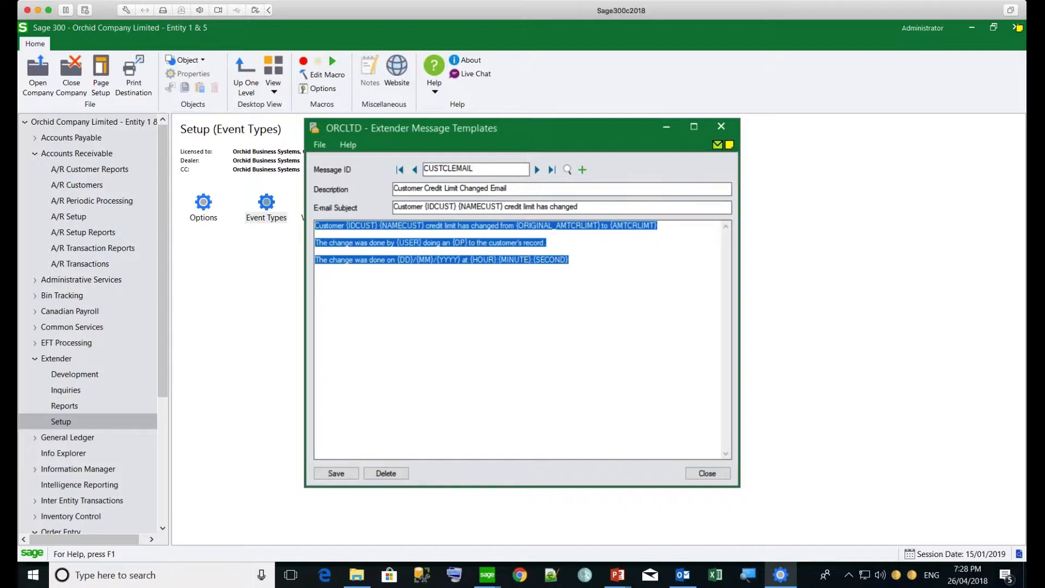
click(720, 127)
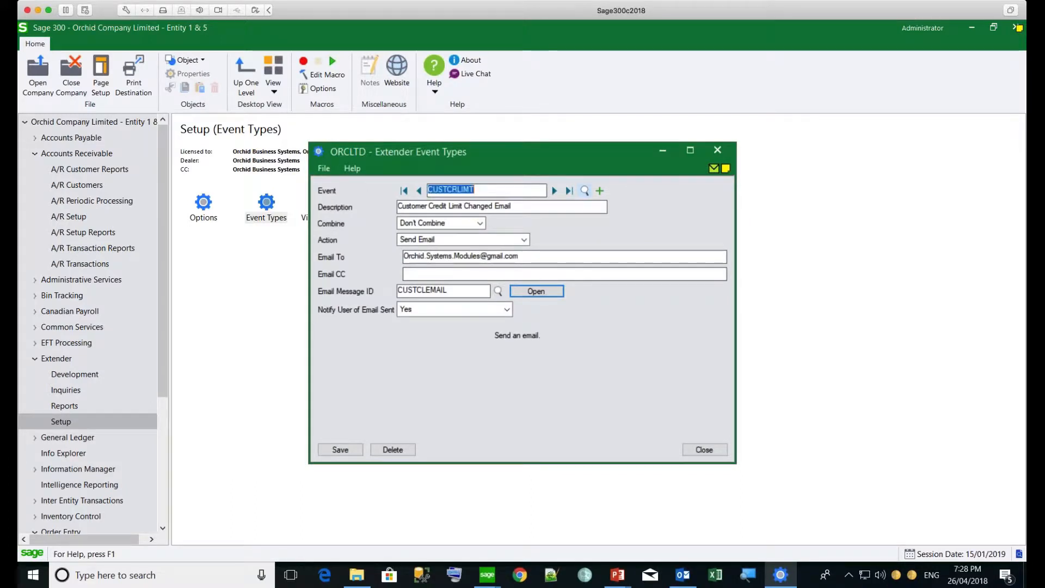
- Load the VENDORINTEGRATION event type, examine its combine options and macro command, and close the event types setup
click(584, 191)
click(428, 235)
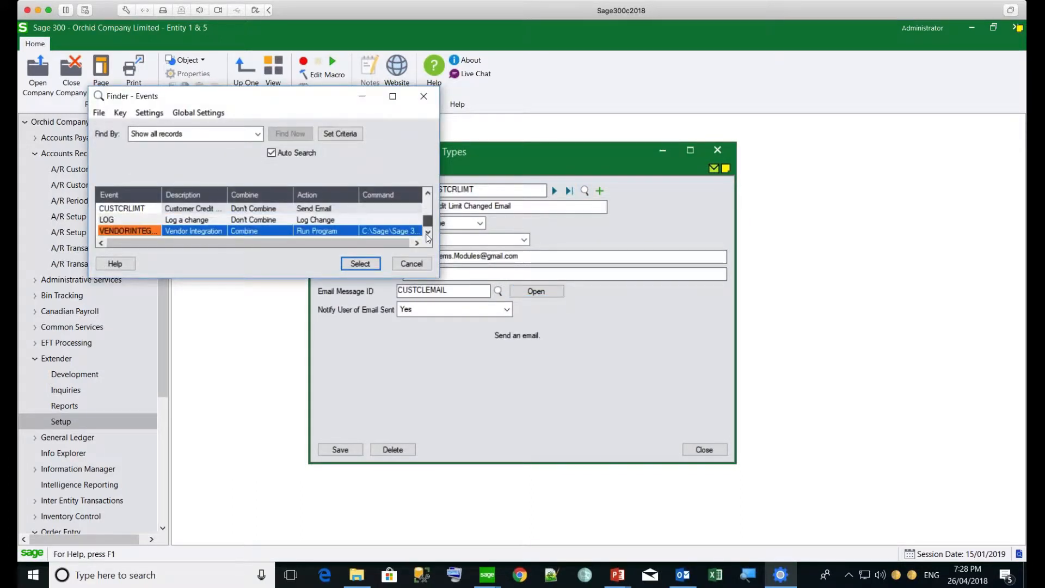
click(344, 233)
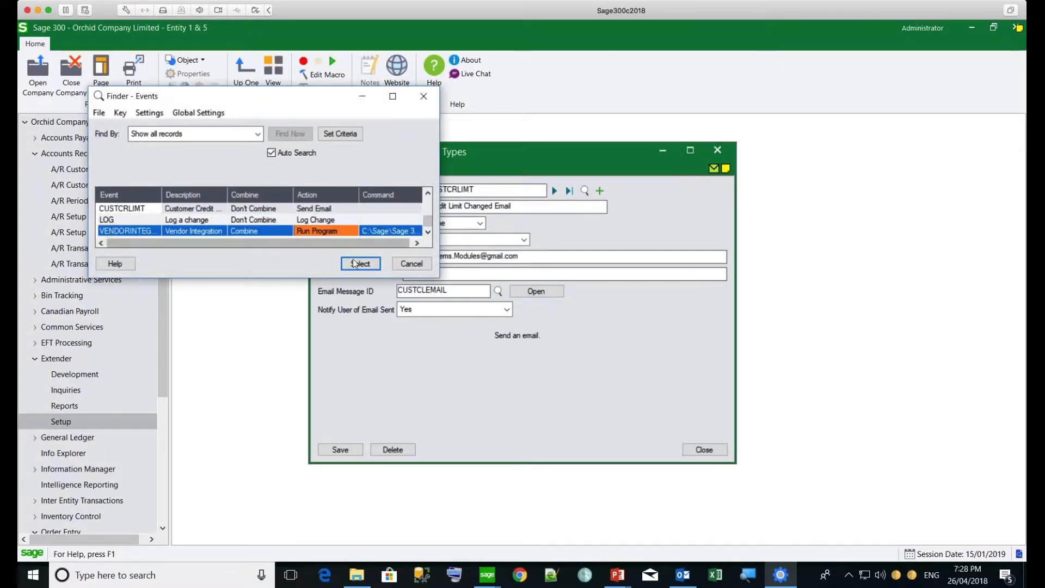
click(354, 264)
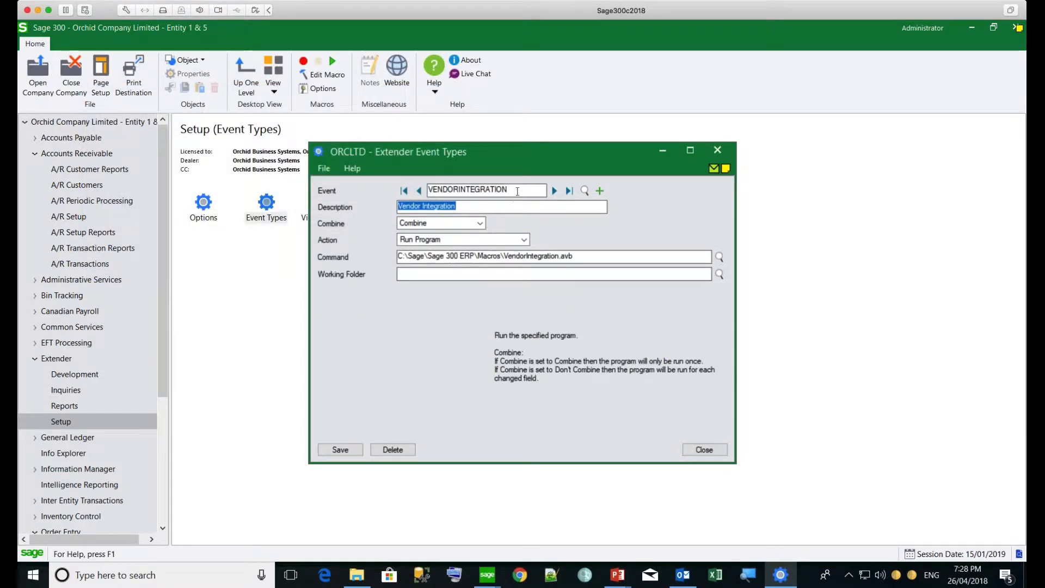
drag(517, 191, 404, 191)
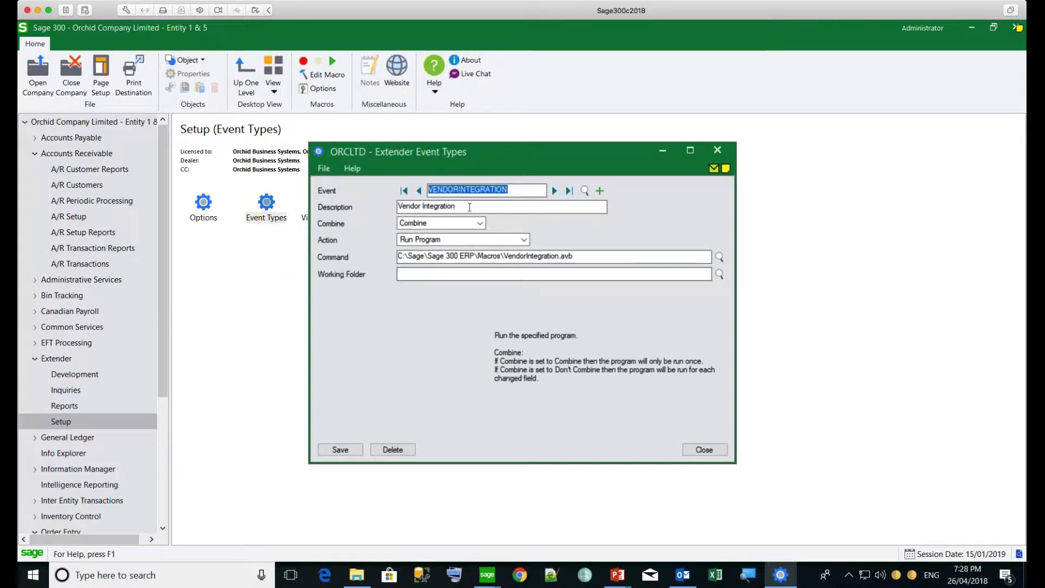
click(480, 224)
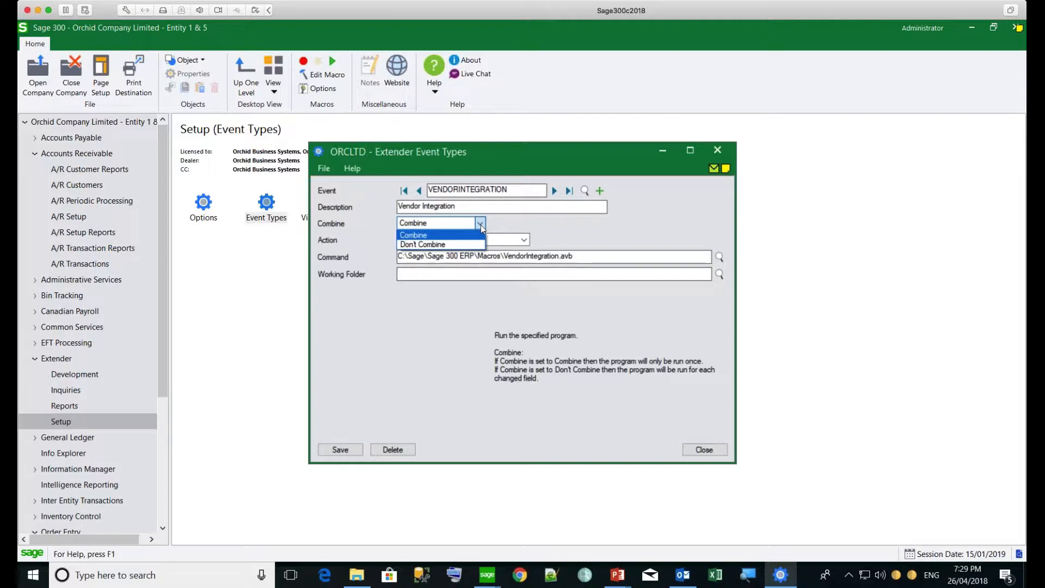
click(481, 225)
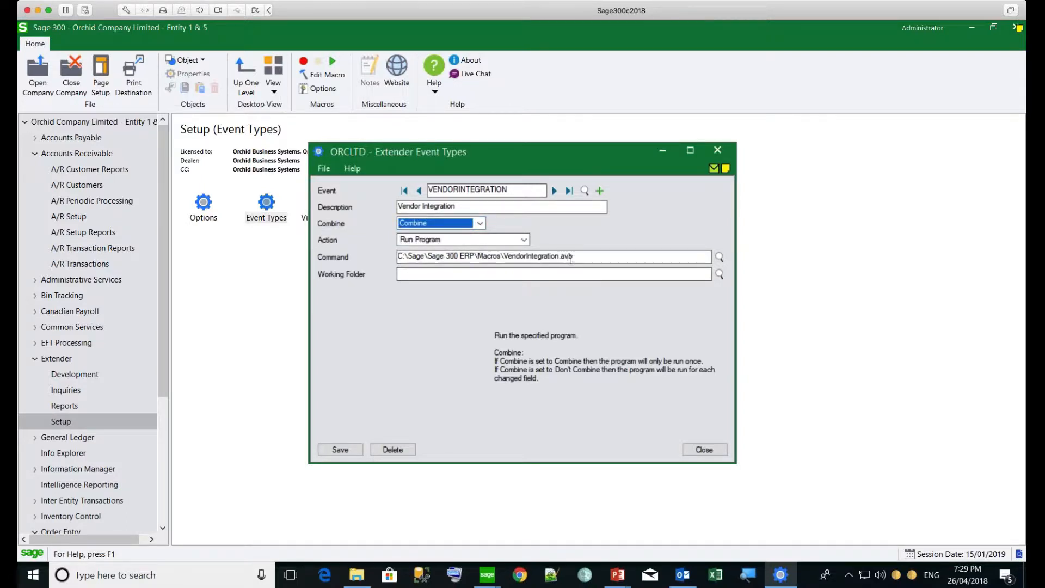
drag(600, 254, 382, 259)
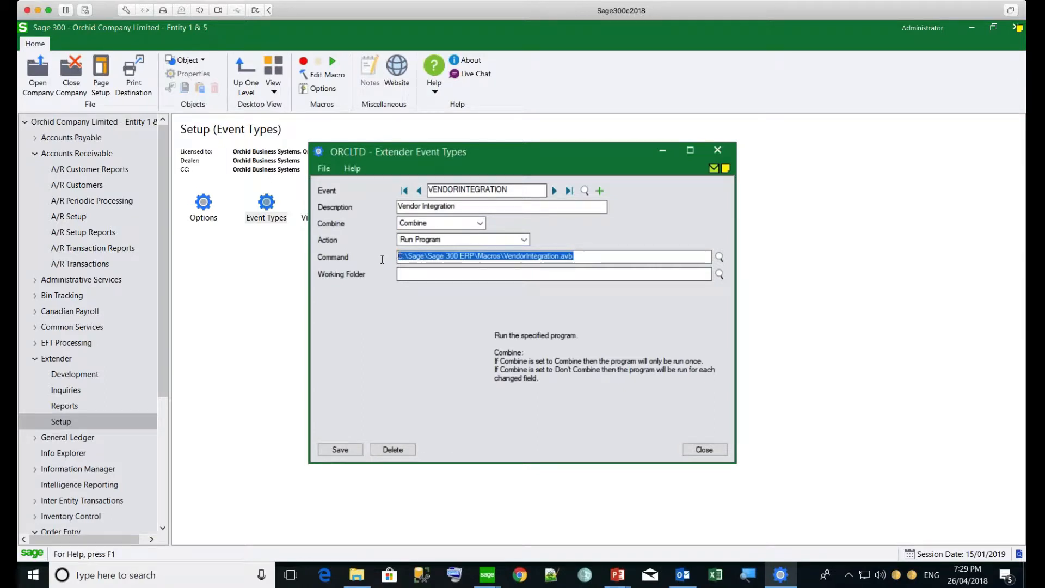
click(718, 150)
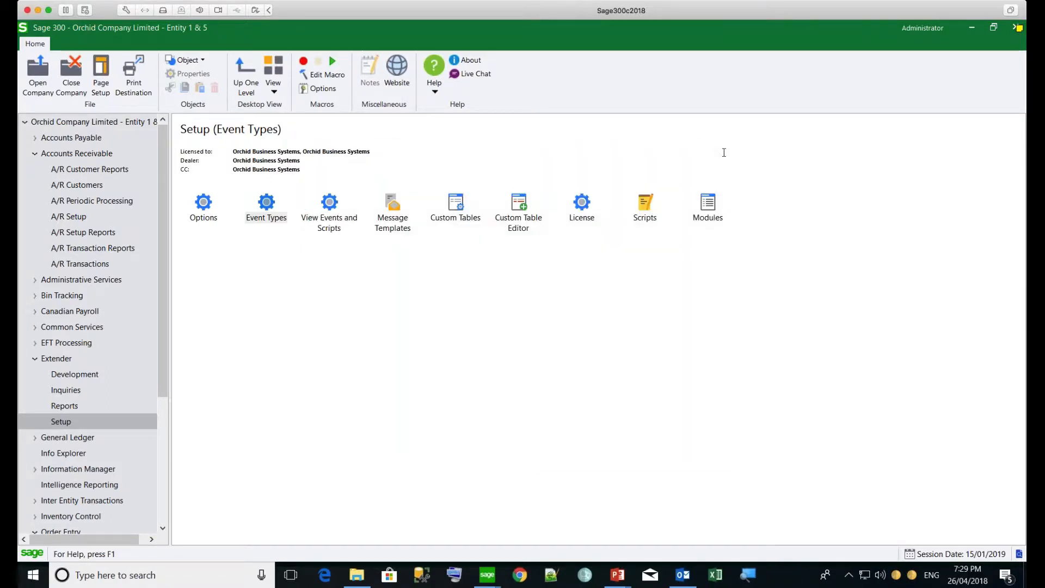
- Open View Events and Scripts, load the AR0024 Customers view and examine the events attached to the AMTCRLIMT field
double_click(333, 206)
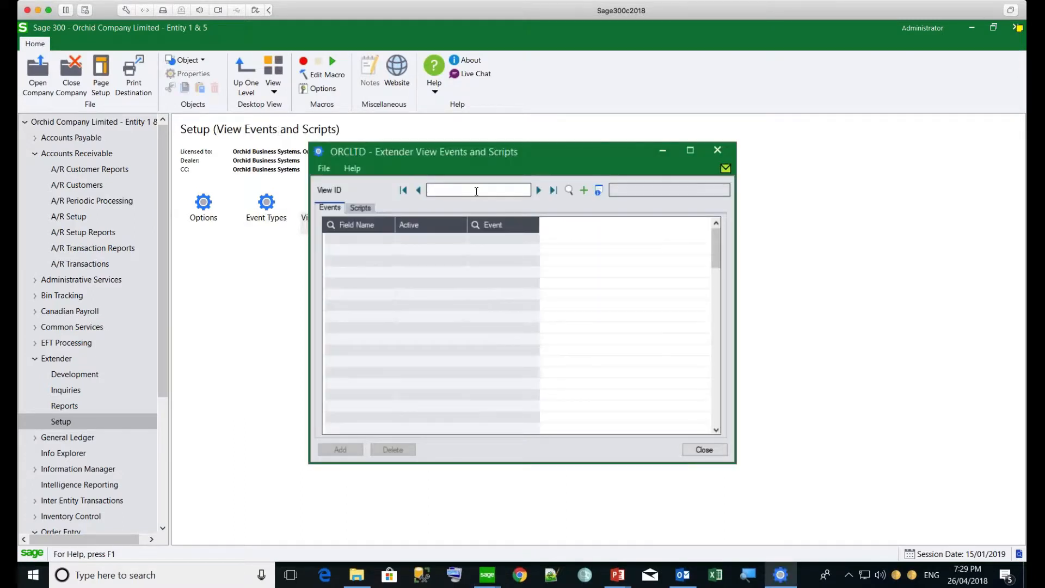
click(538, 191)
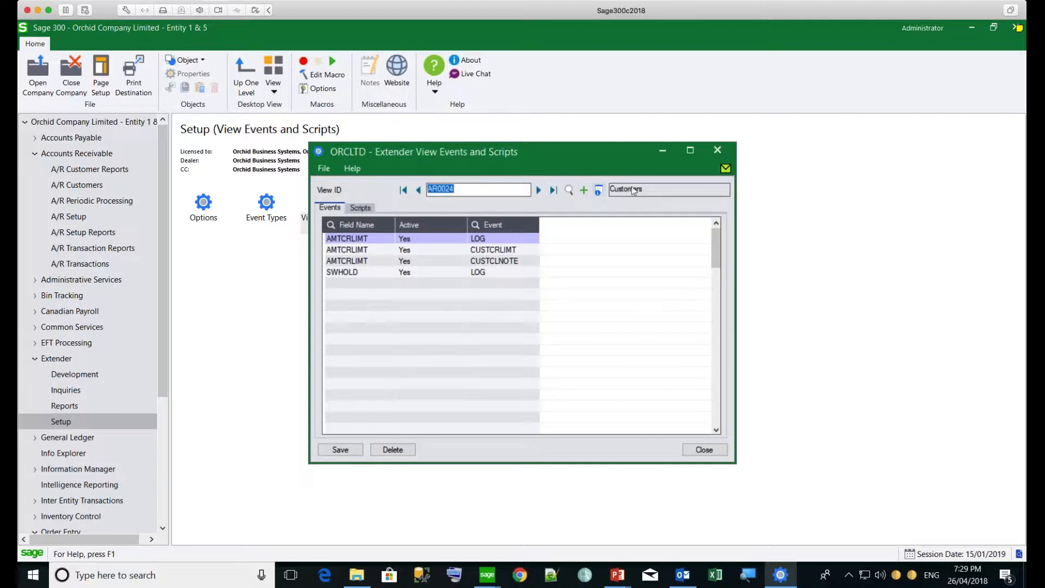
click(359, 241)
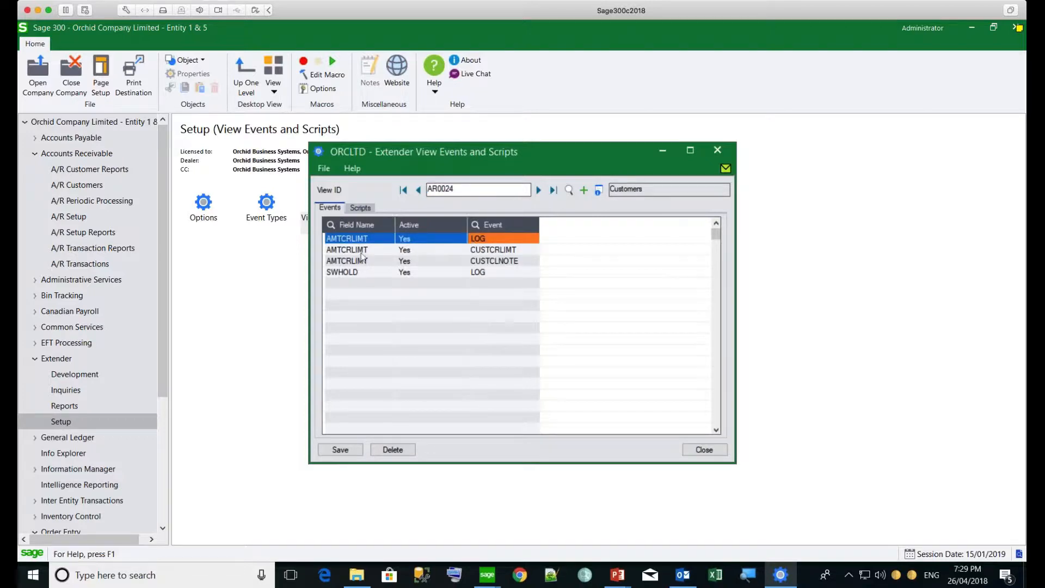
click(361, 251)
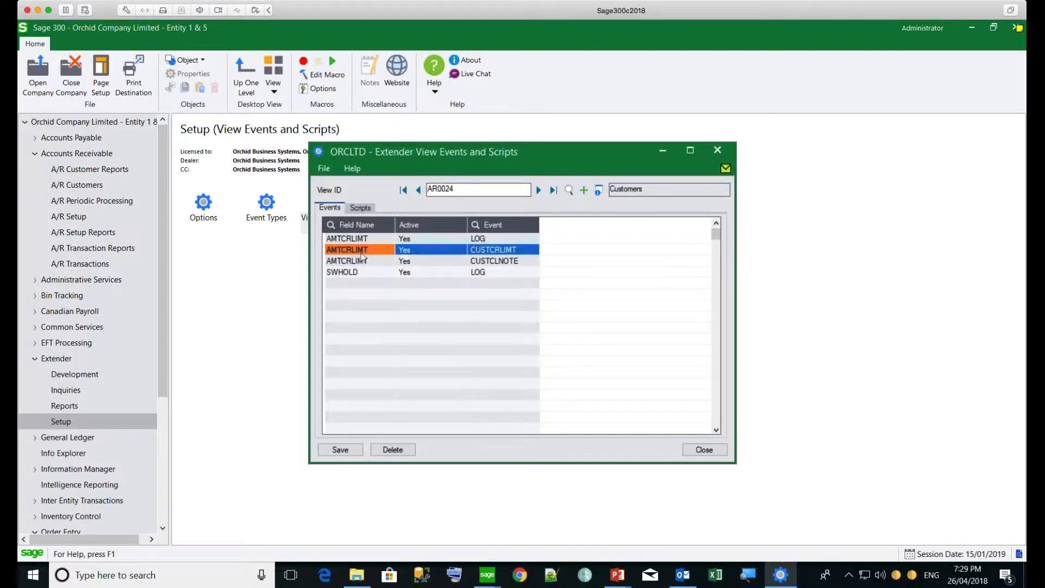
click(490, 252)
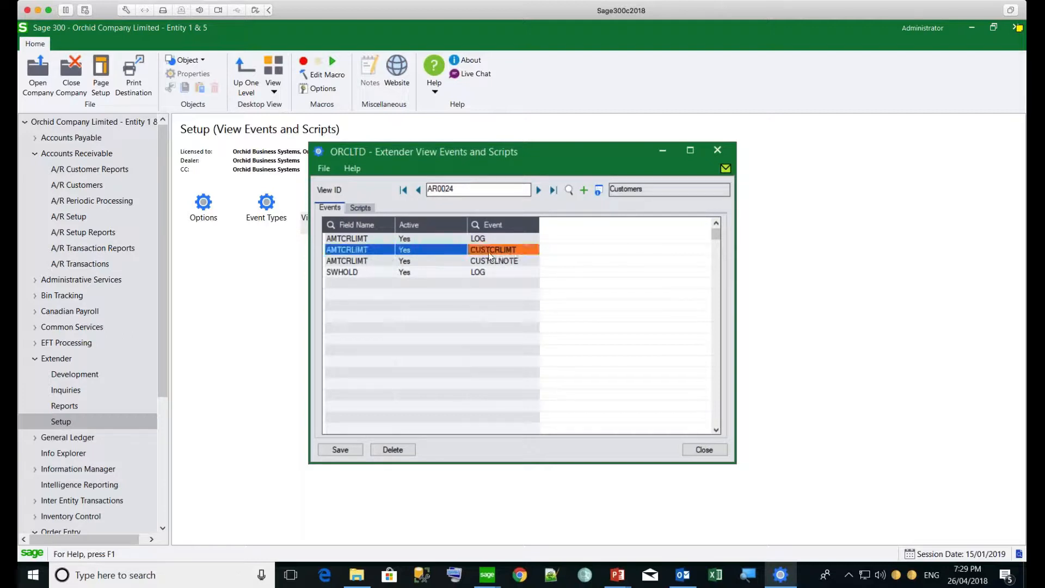
- Examine the CUSTCRLIMT and CUSTCLNOTE events on AMTCRLIMT, and the LOG events on AMTCRLIMT and SWHOLD, in the Customers view
click(362, 264)
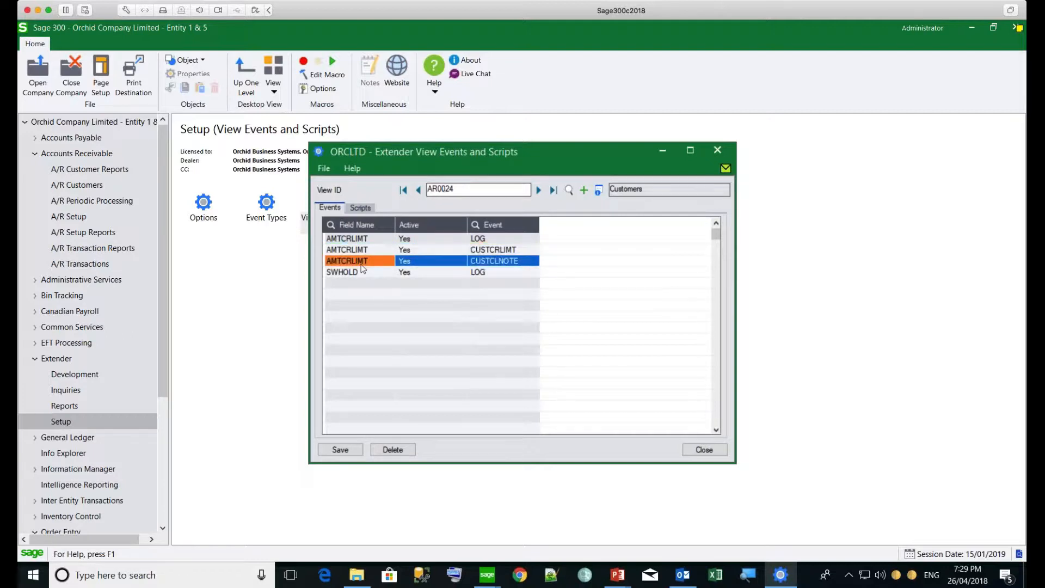
click(497, 264)
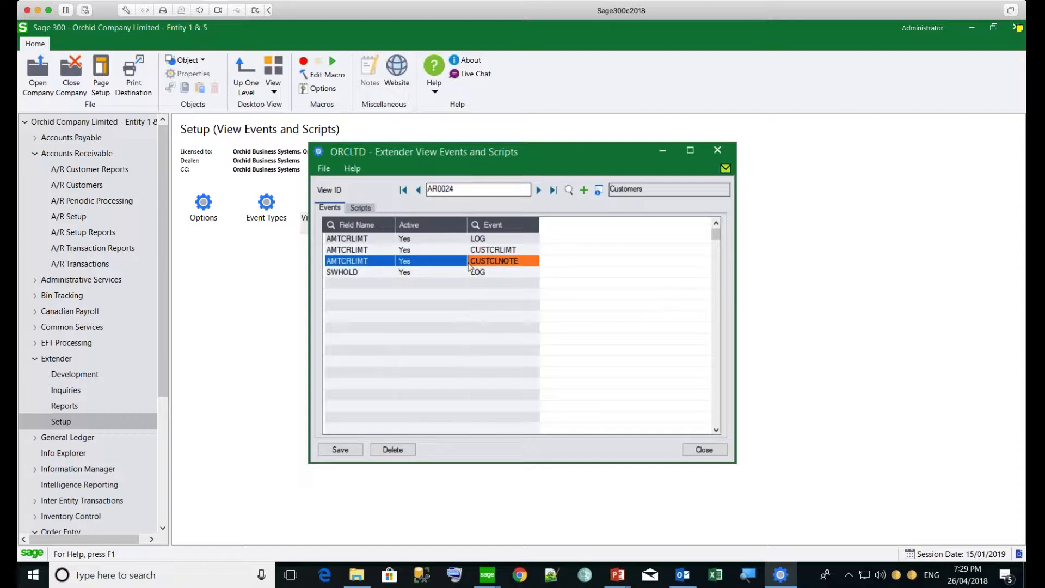
click(360, 272)
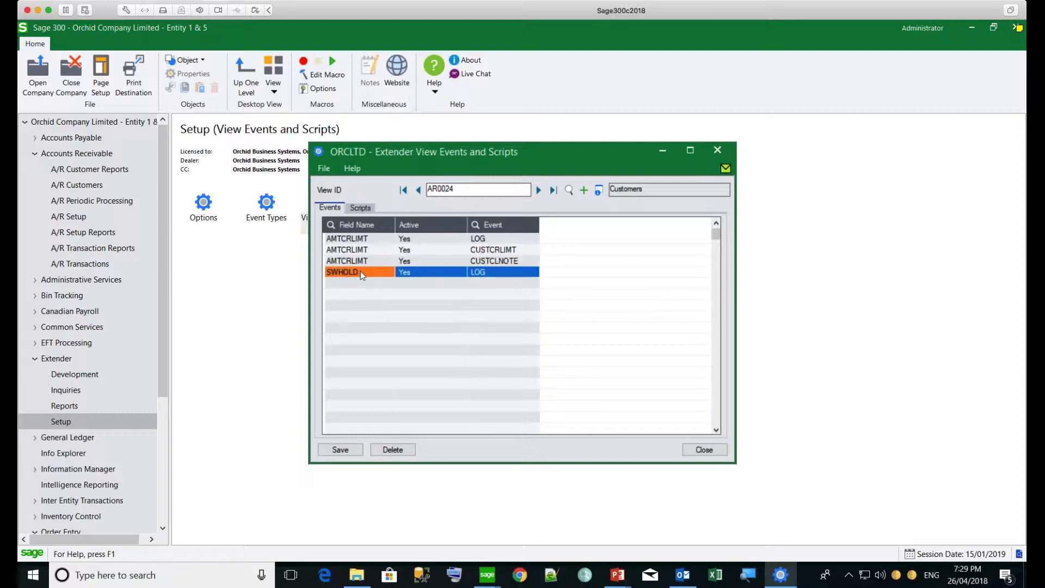
click(489, 272)
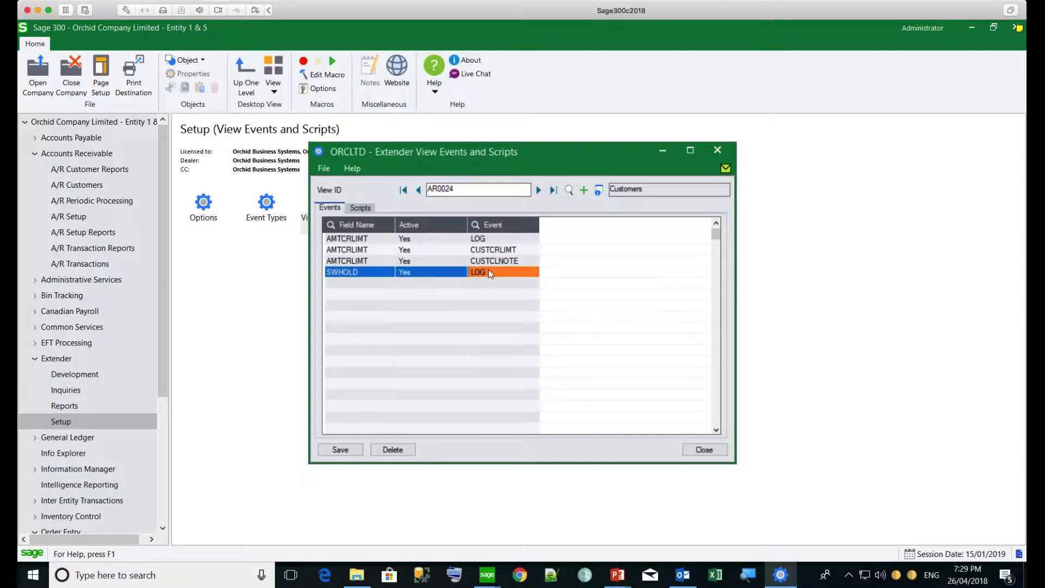
click(487, 239)
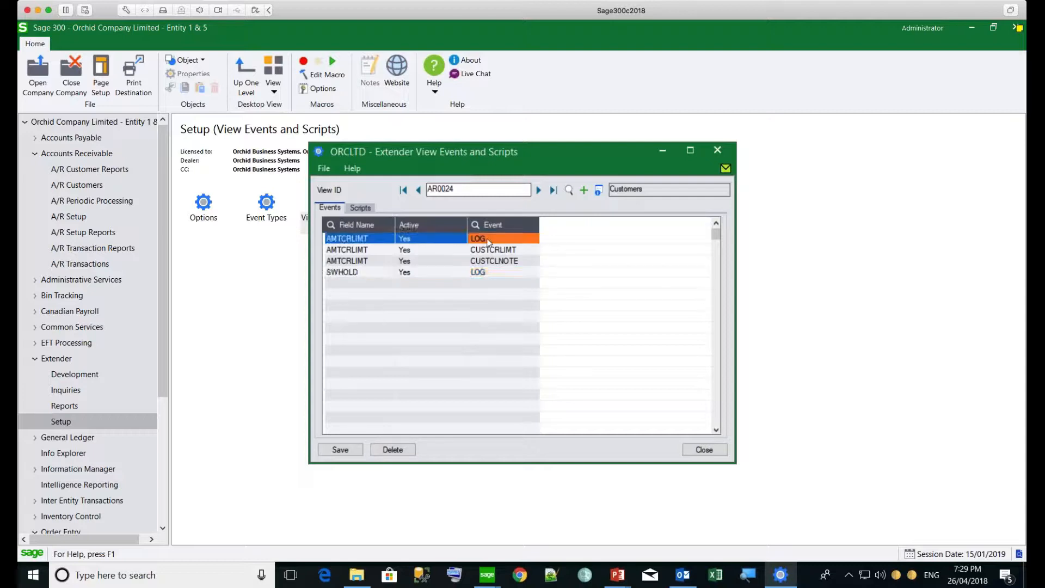
click(482, 271)
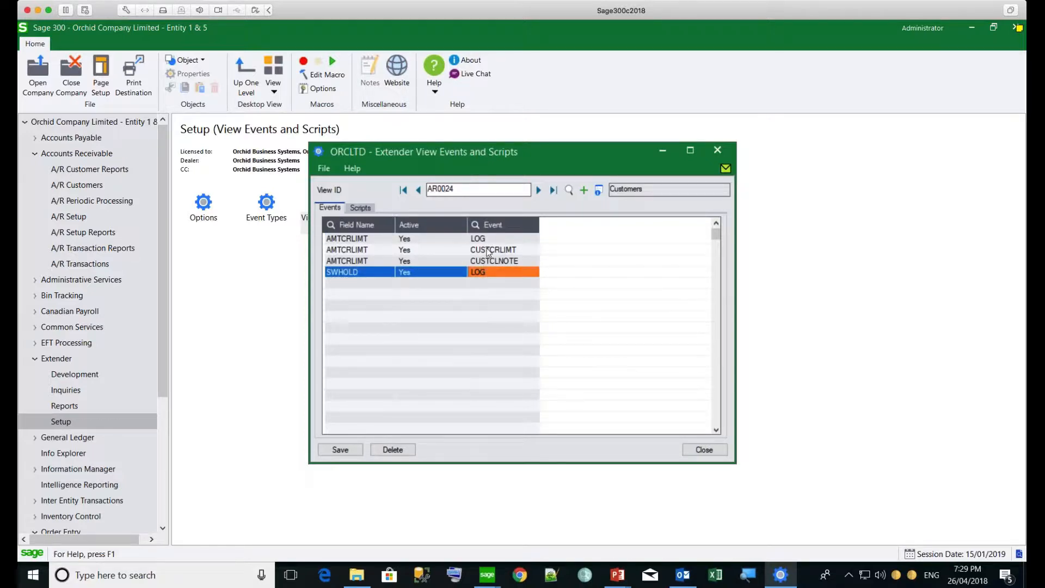
click(488, 251)
click(487, 261)
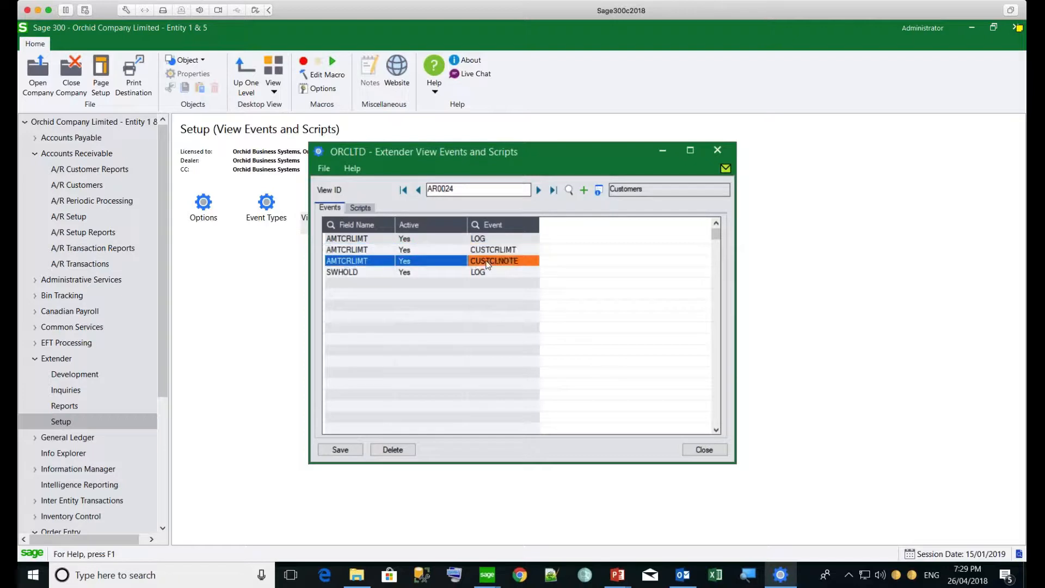
- Browse the fields available for view events, examine the <INSERT>, <UPDATE> and <UPSERT> entries, and leave the finder without selecting one
click(335, 226)
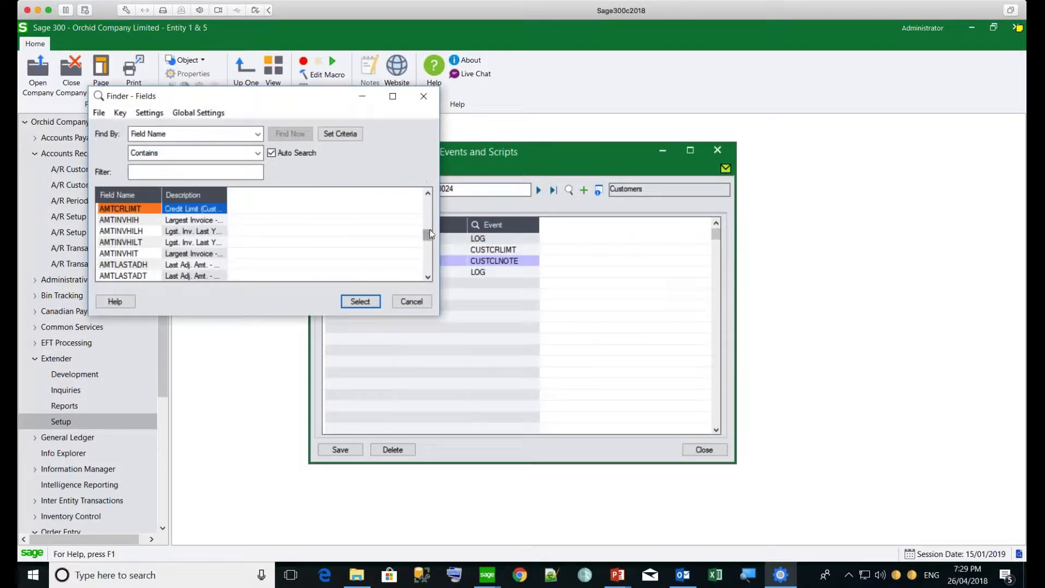
drag(428, 231, 429, 277)
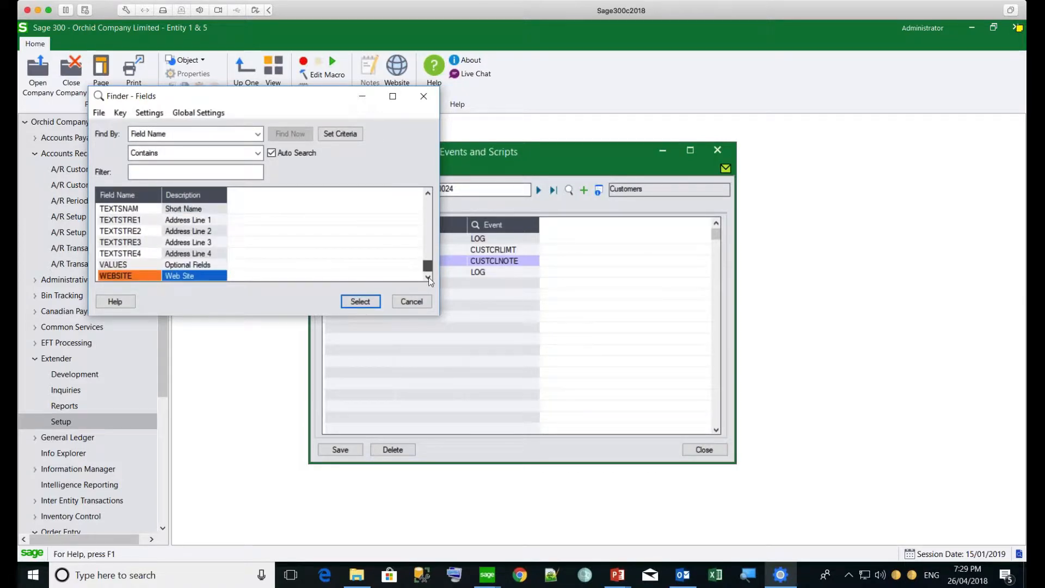
drag(429, 271, 437, 170)
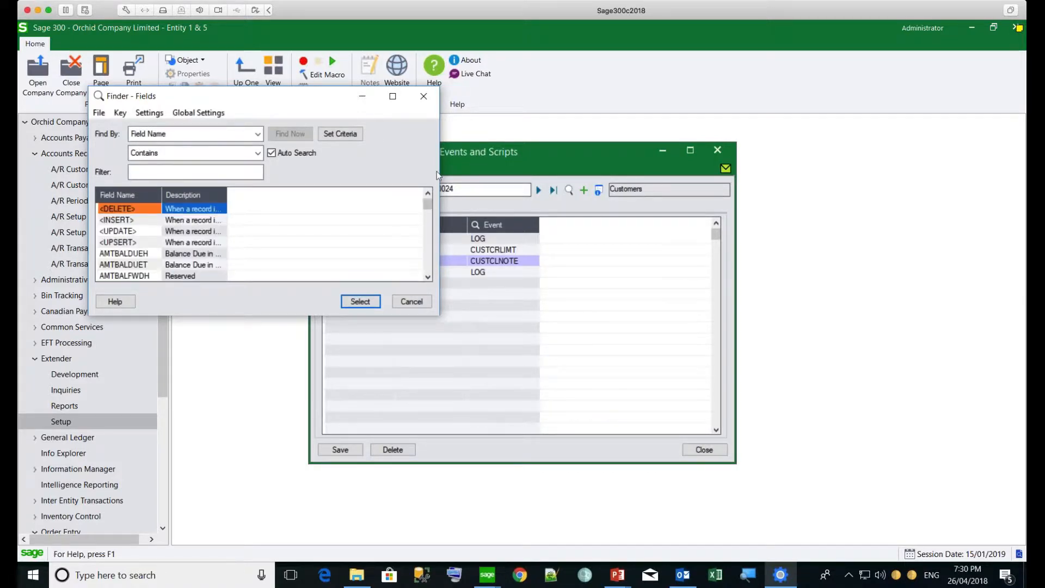
click(139, 220)
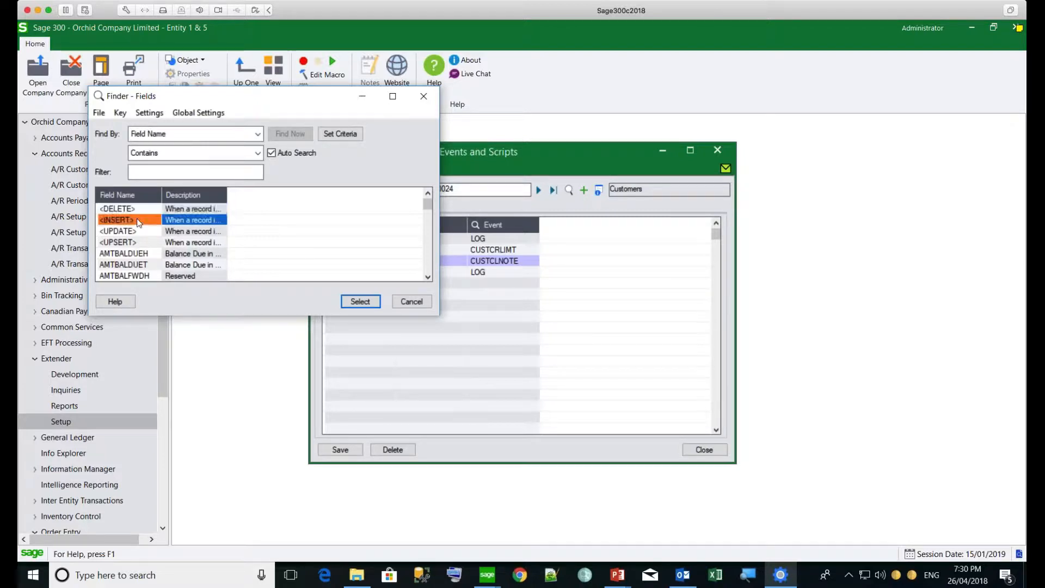
click(138, 232)
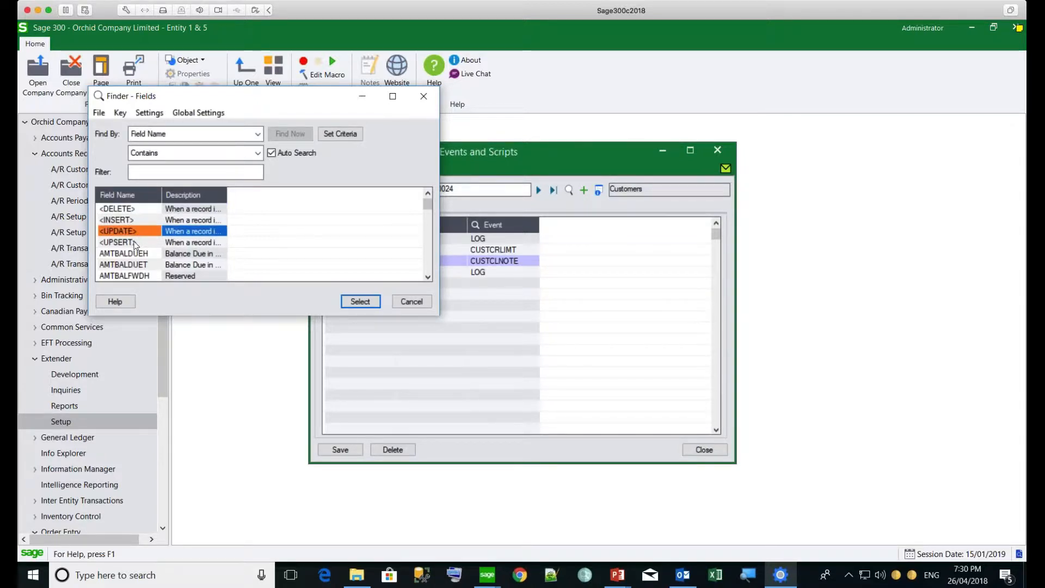
click(135, 243)
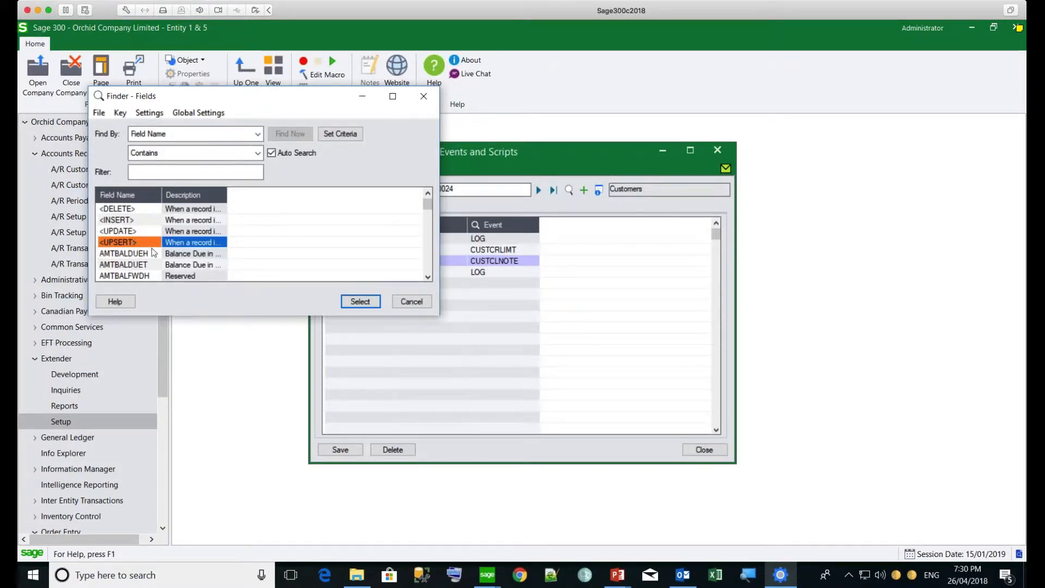
click(409, 302)
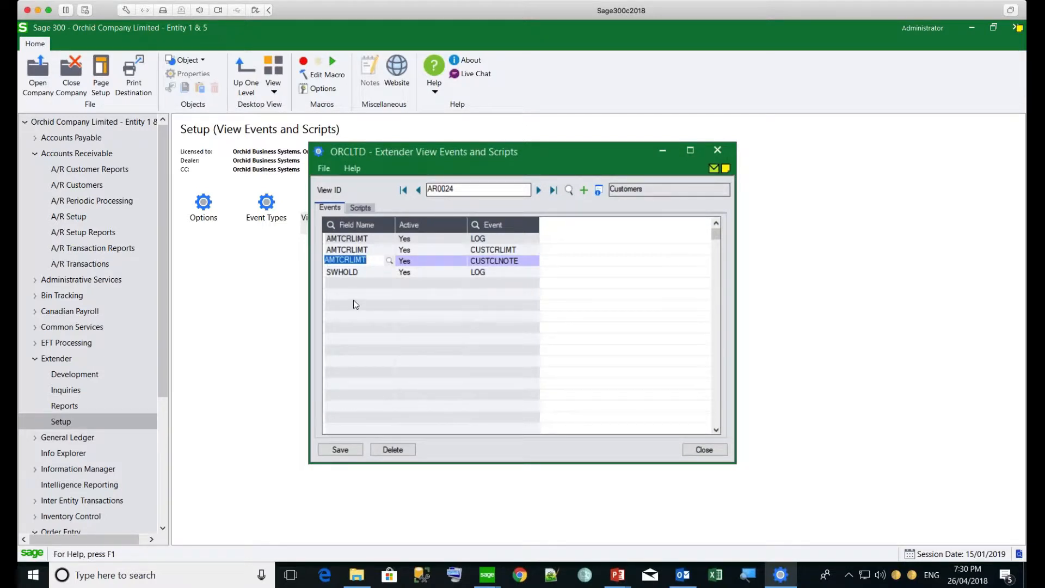
- Show the scripts attached to the AR0024 view and open "Limit the Customers Credit Limit to 10K.py" in the script editor
click(361, 208)
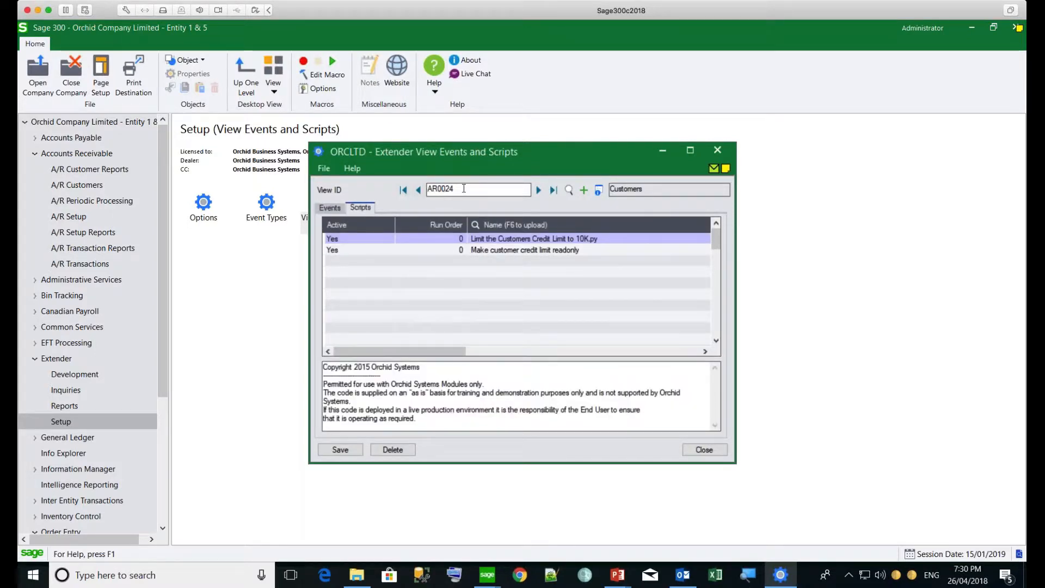
drag(464, 188, 412, 188)
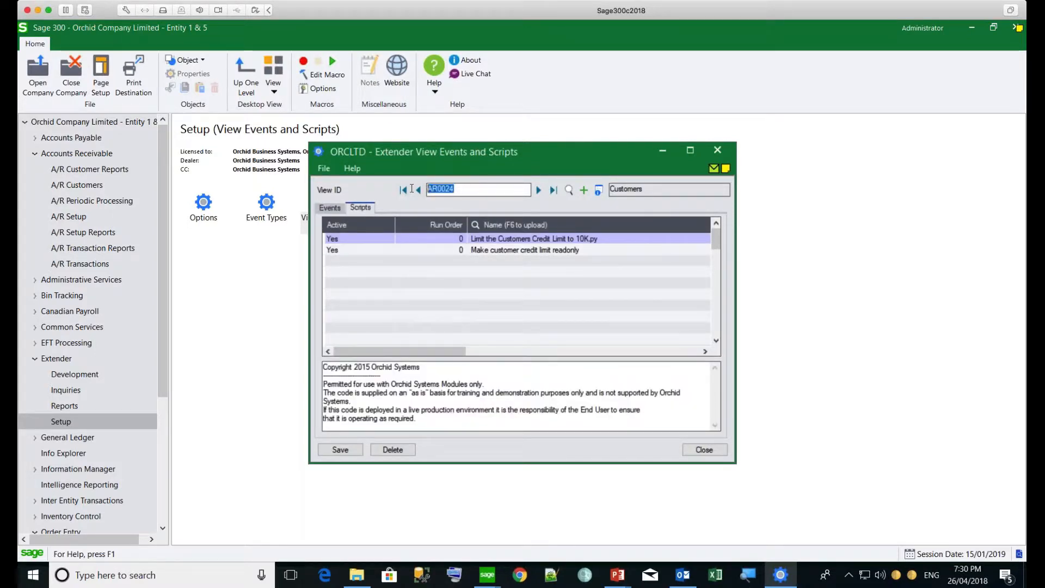
click(482, 238)
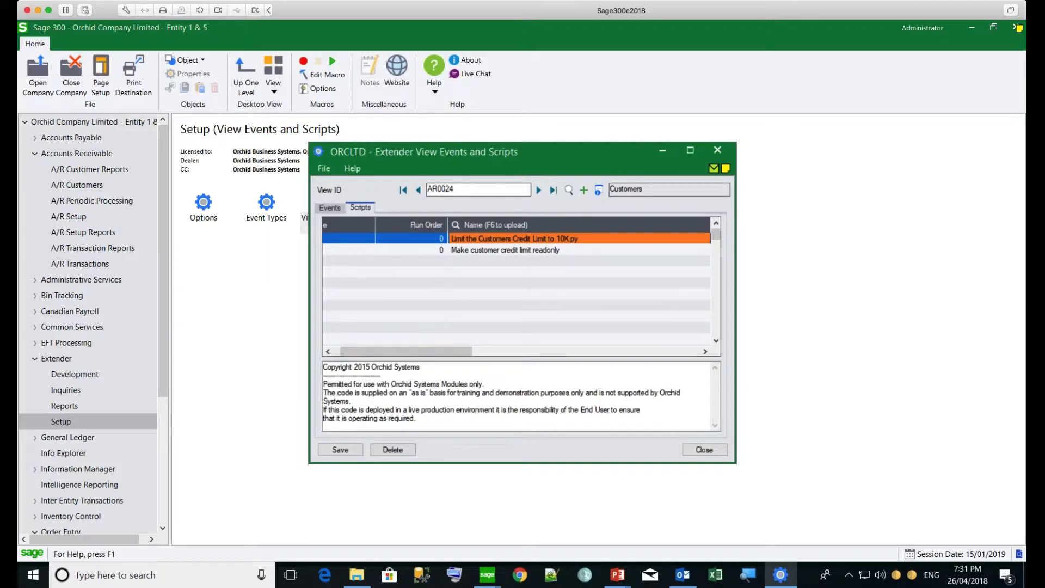
right_click(484, 242)
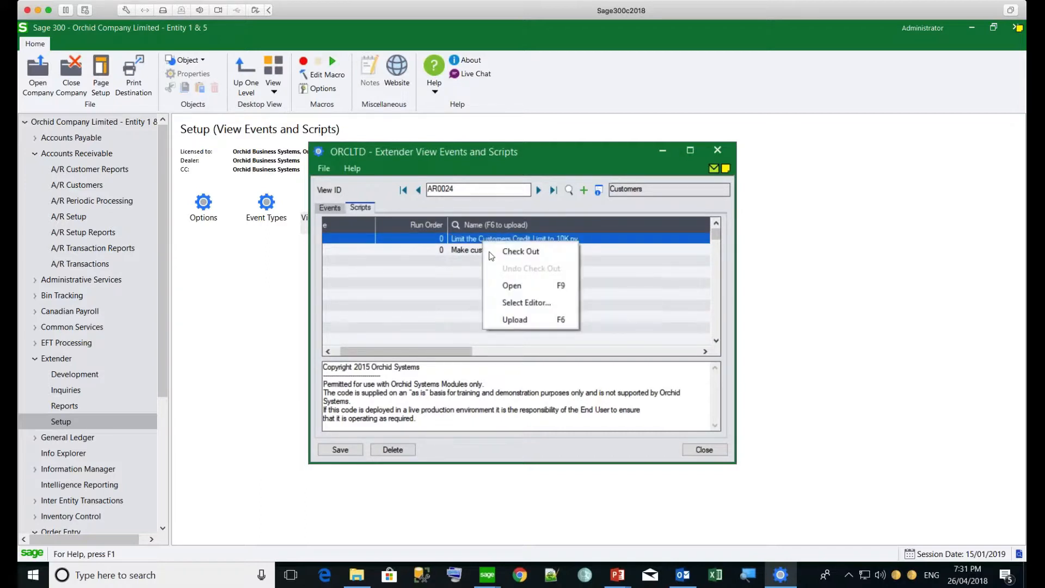
click(508, 285)
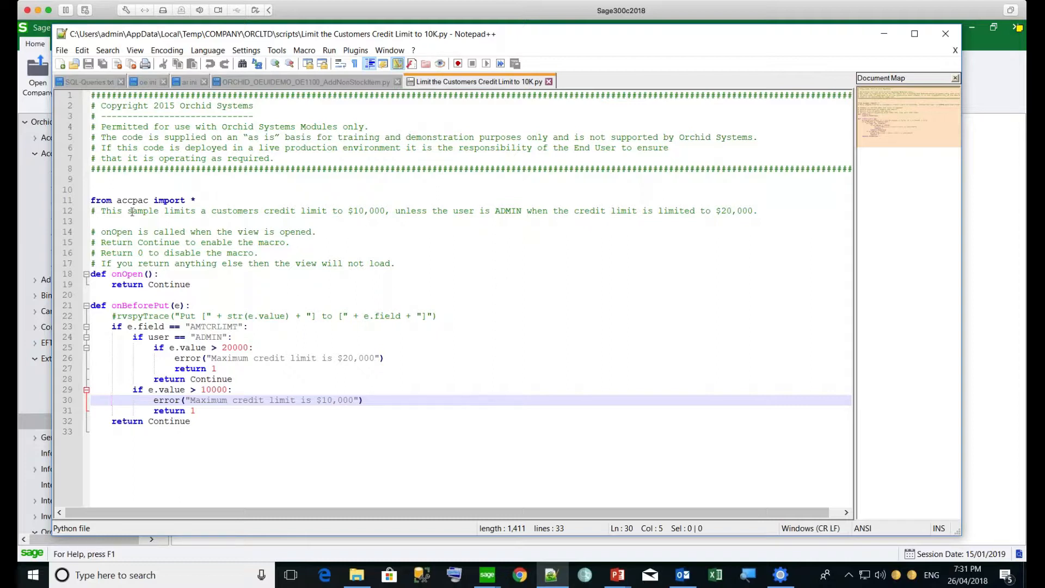
- Examine the script's accpac import line and its onBeforePut function definition
drag(118, 201, 148, 201)
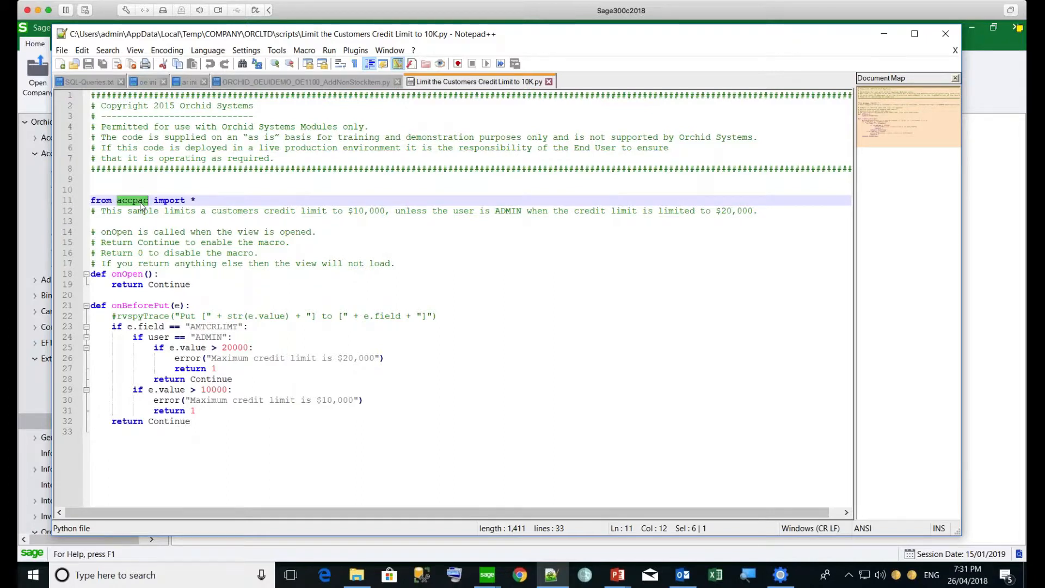
drag(196, 202, 82, 203)
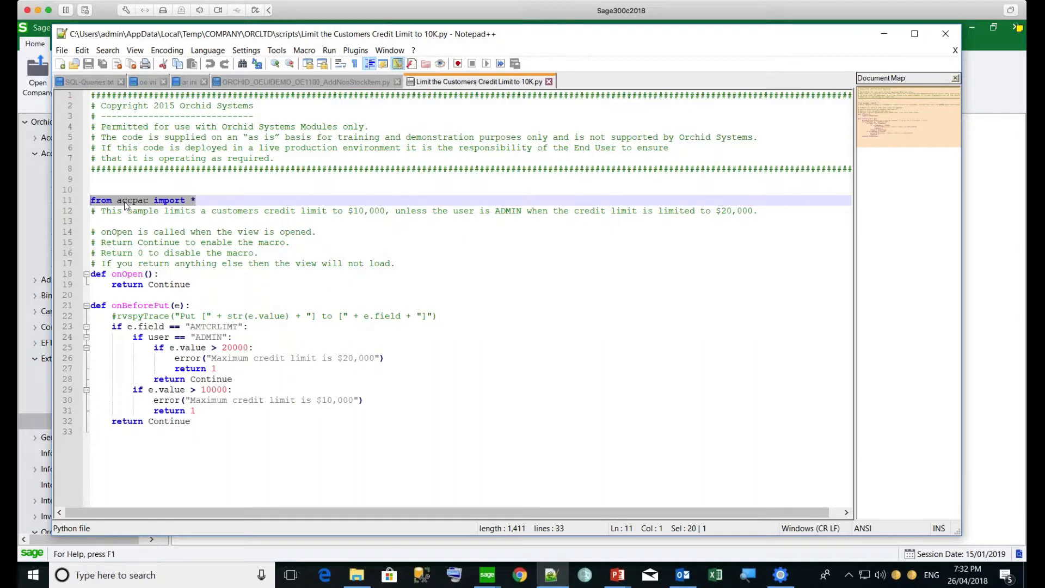
click(112, 307)
drag(111, 306, 171, 308)
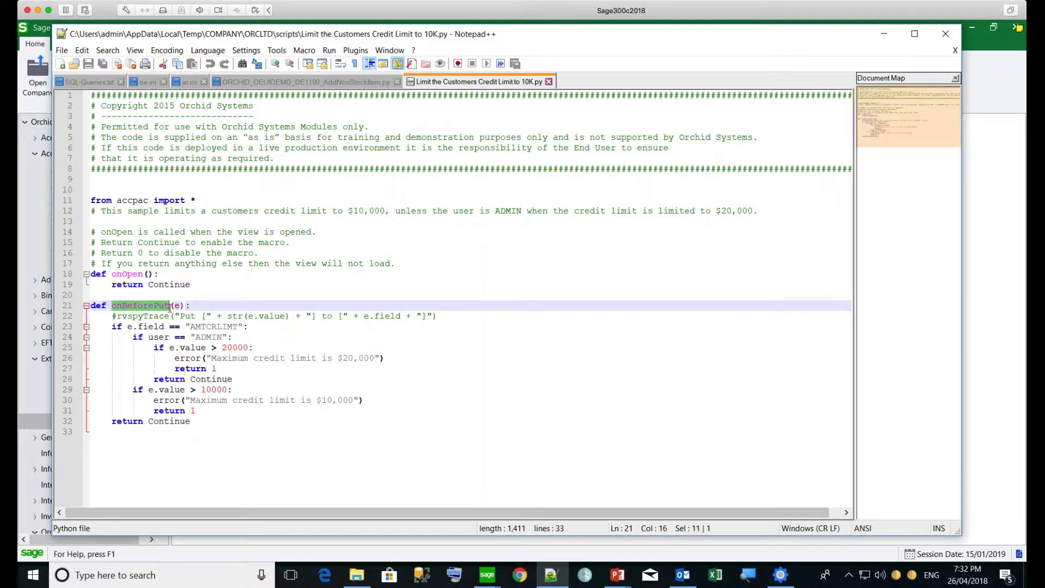
- Examine the script's AMTCRLIMT check, ADMIN user condition, 20000 and 10000 limits and error lines, and close the script editor
click(91, 329)
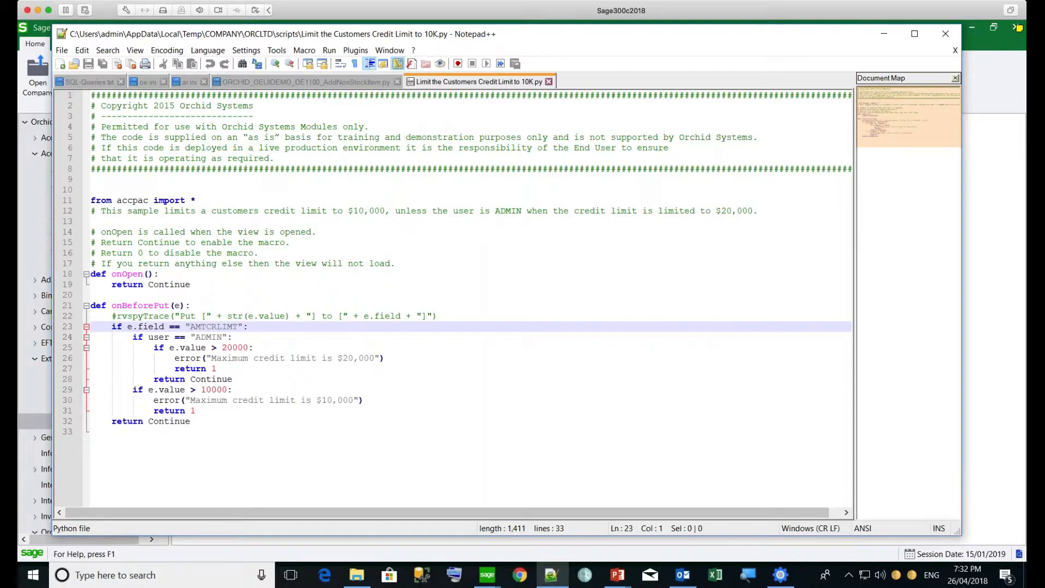
click(86, 337)
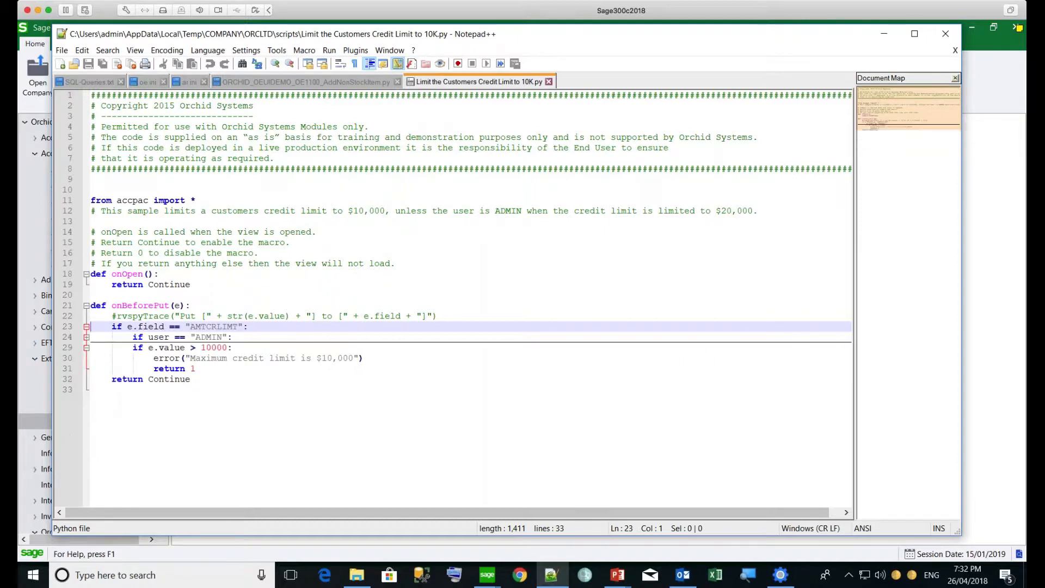
click(86, 337)
click(111, 339)
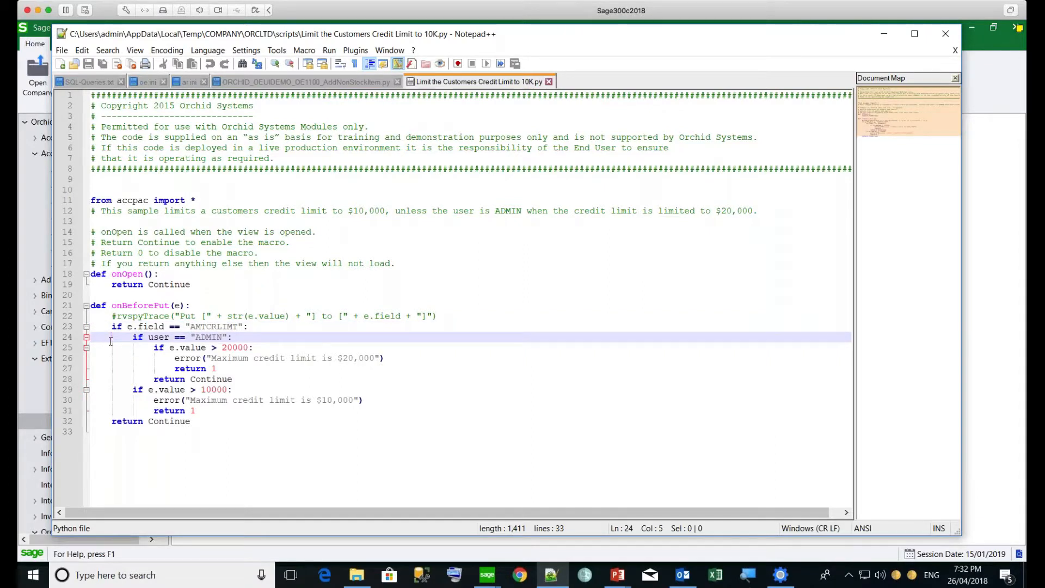
click(110, 347)
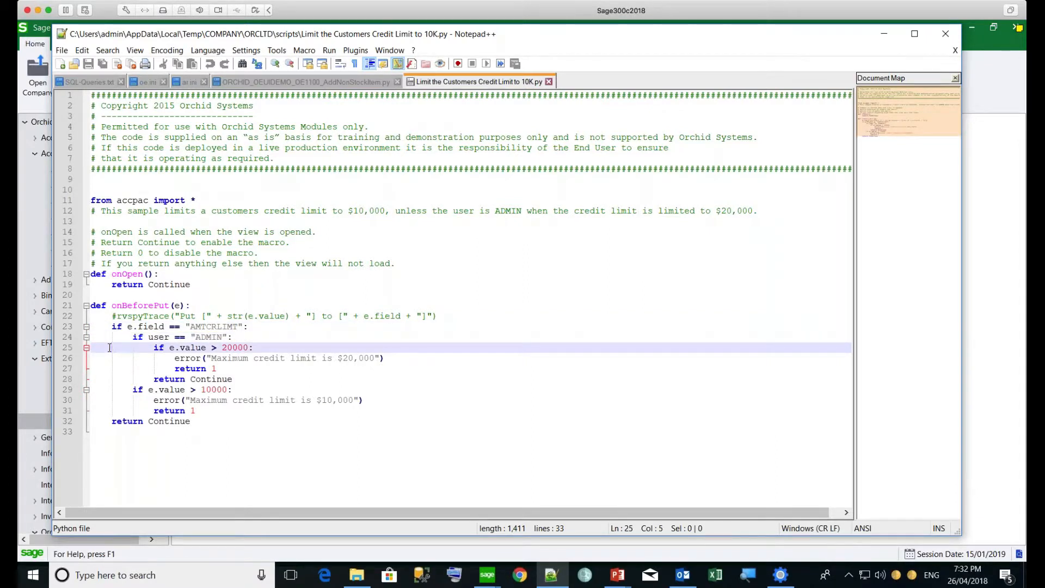
click(107, 354)
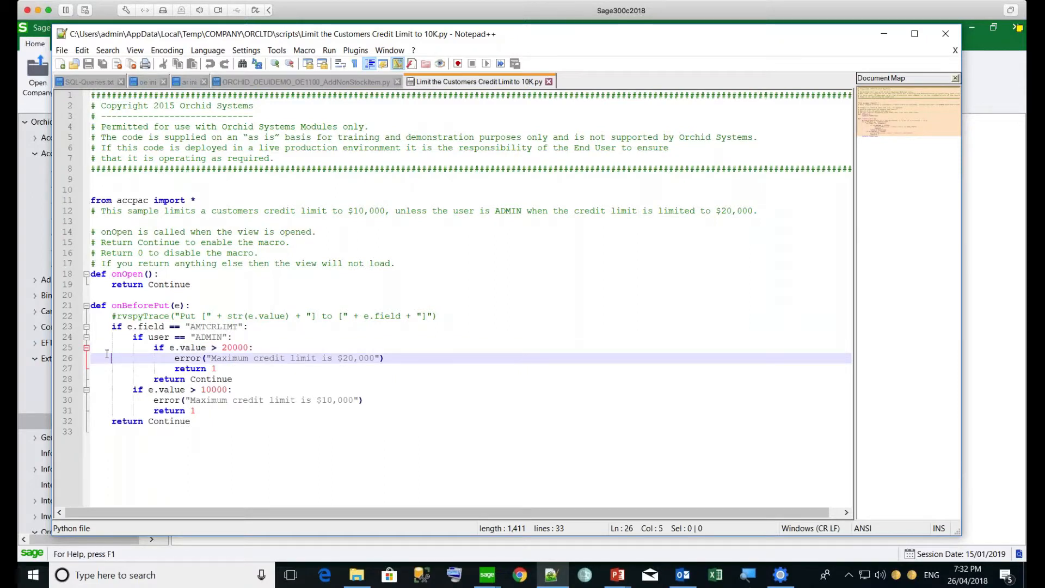
click(105, 367)
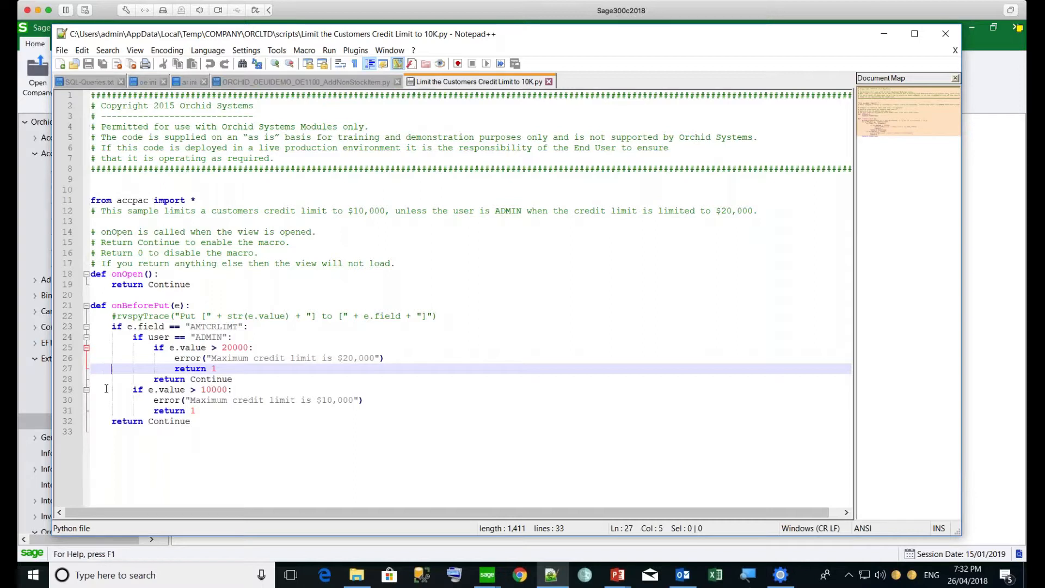
click(106, 389)
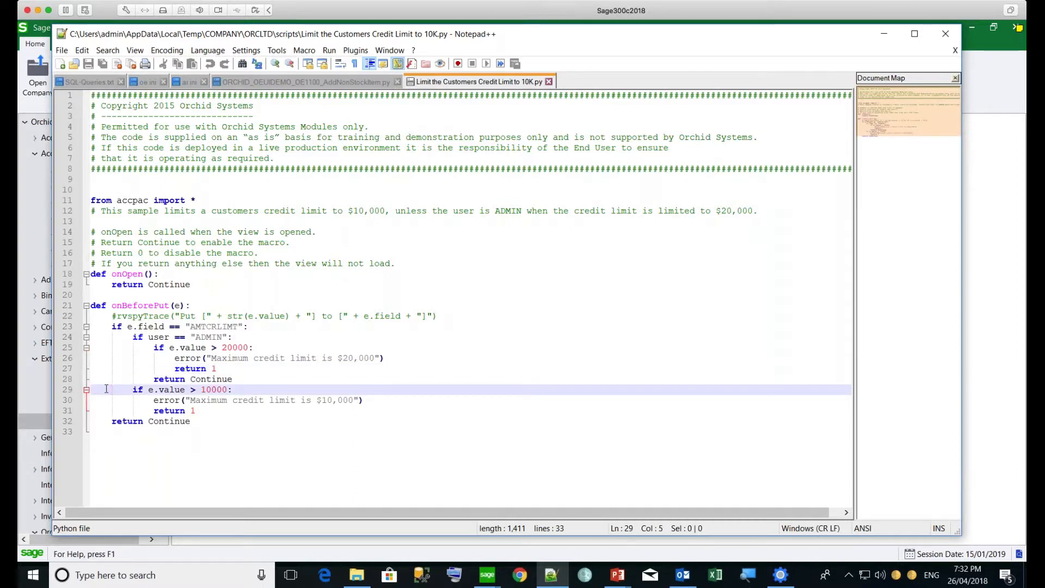
click(109, 399)
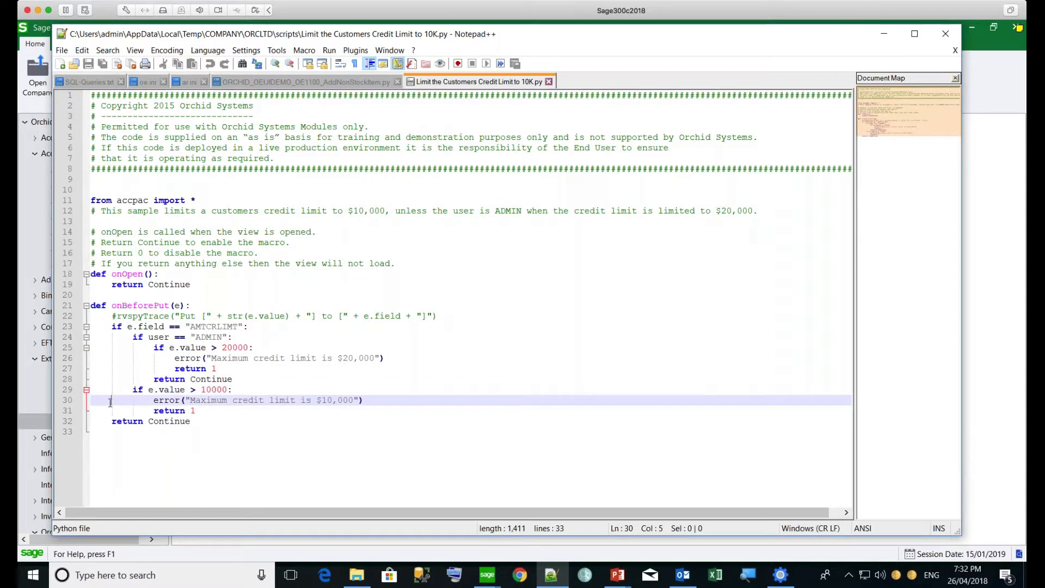
click(110, 410)
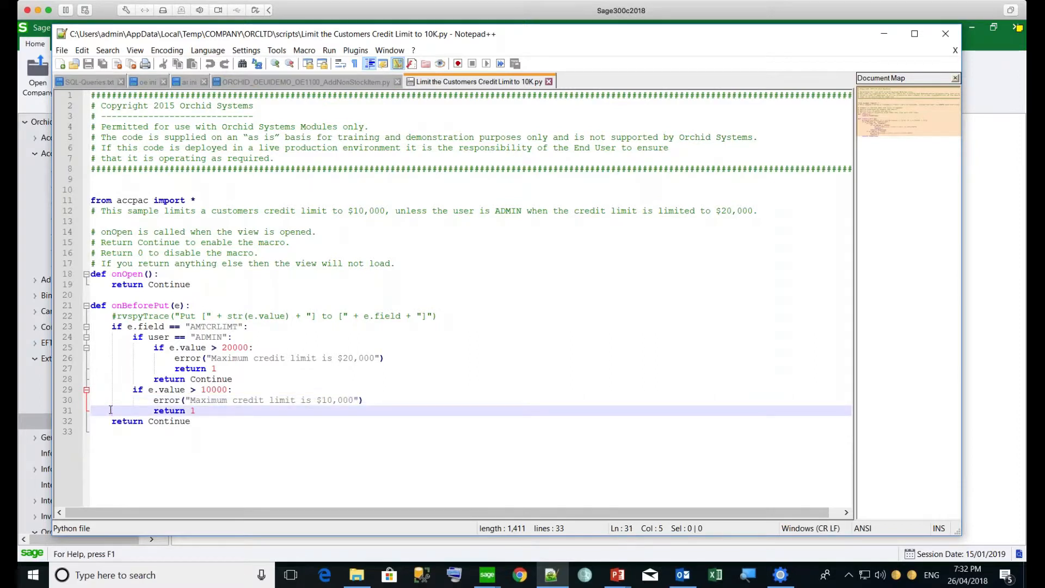
click(946, 34)
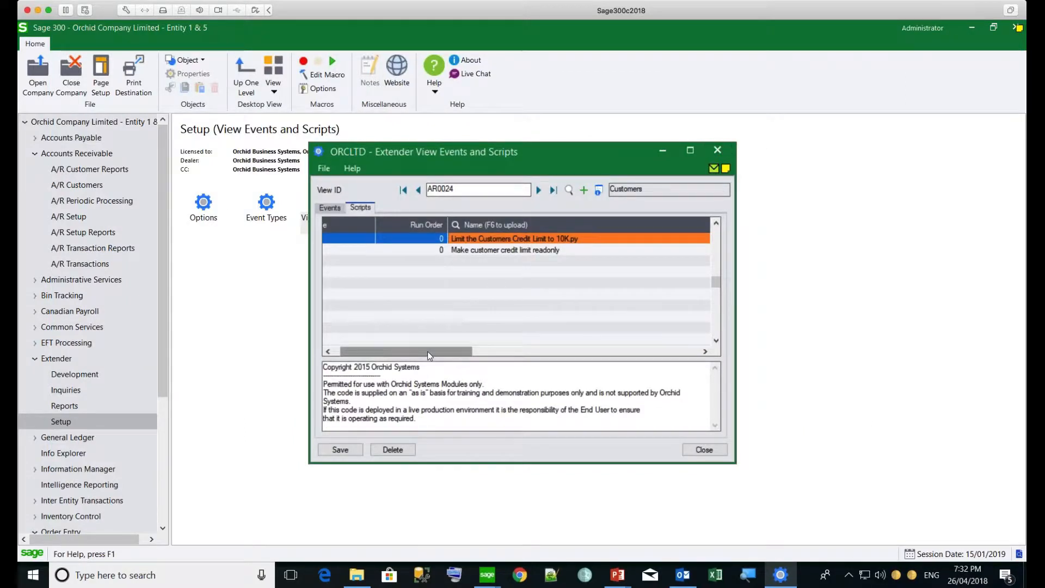
- Close the View Events and Scripts window and open the A/R Customers folder
drag(426, 351, 380, 351)
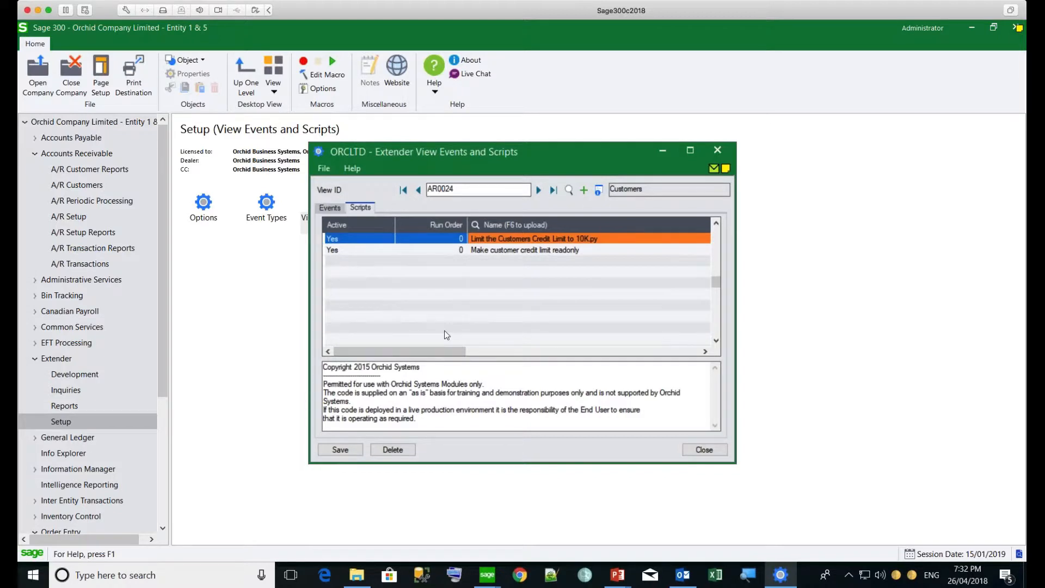
click(716, 151)
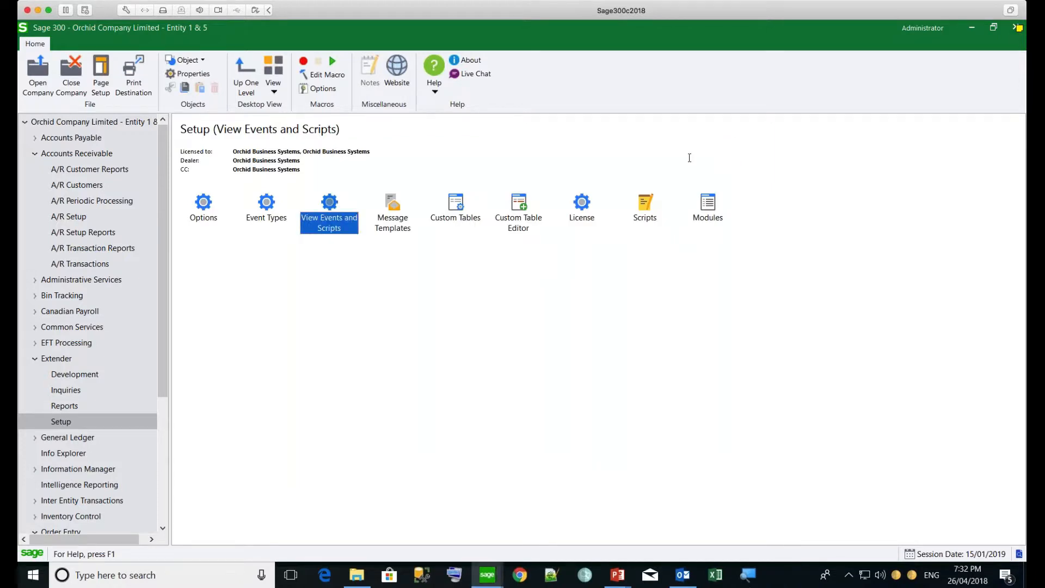
click(82, 185)
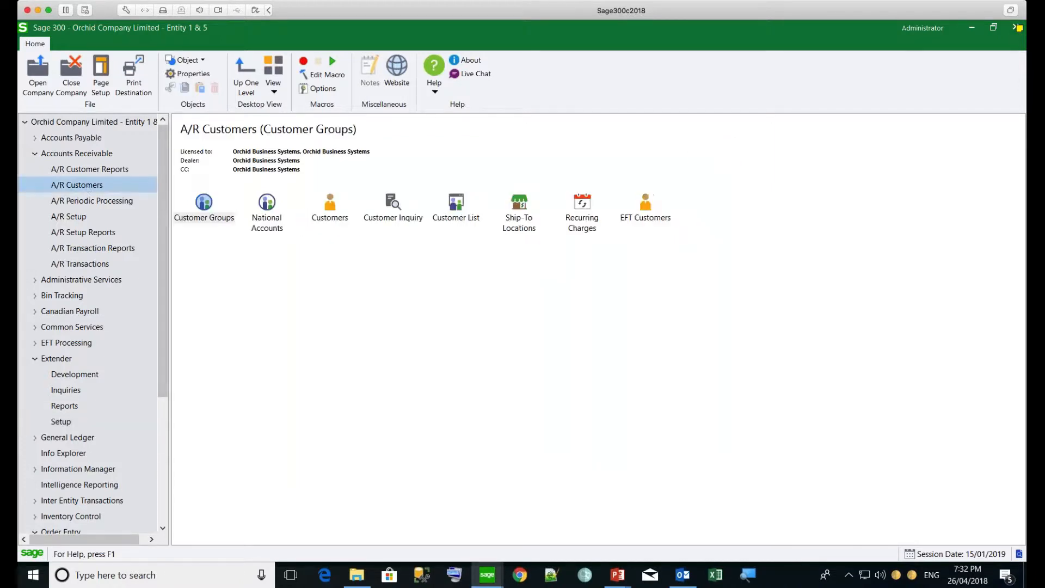
- Open the A/R Customers window, load the customer record by its customer number, and show its processing settings
double_click(324, 212)
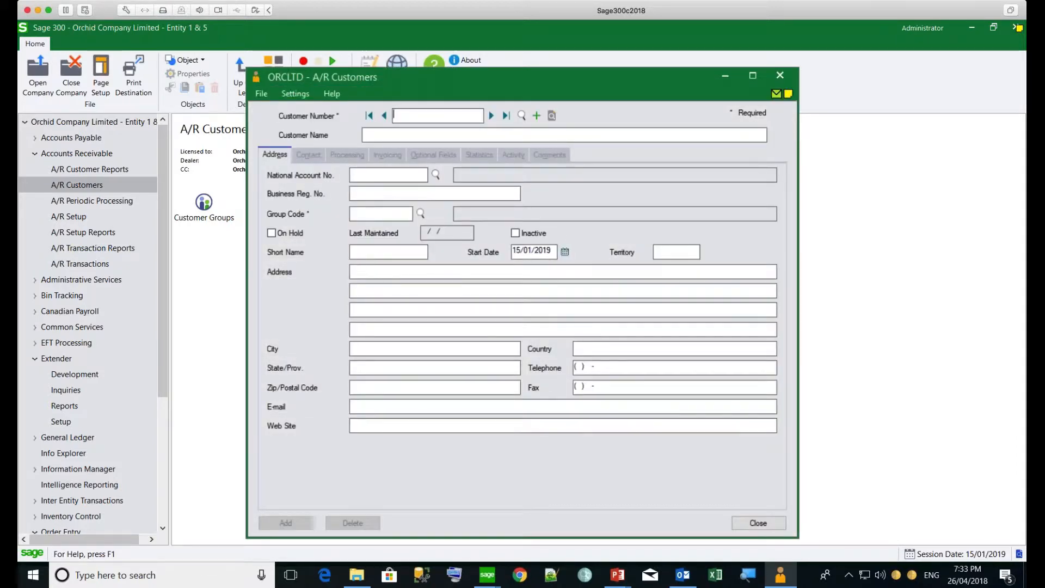
click(262, 94)
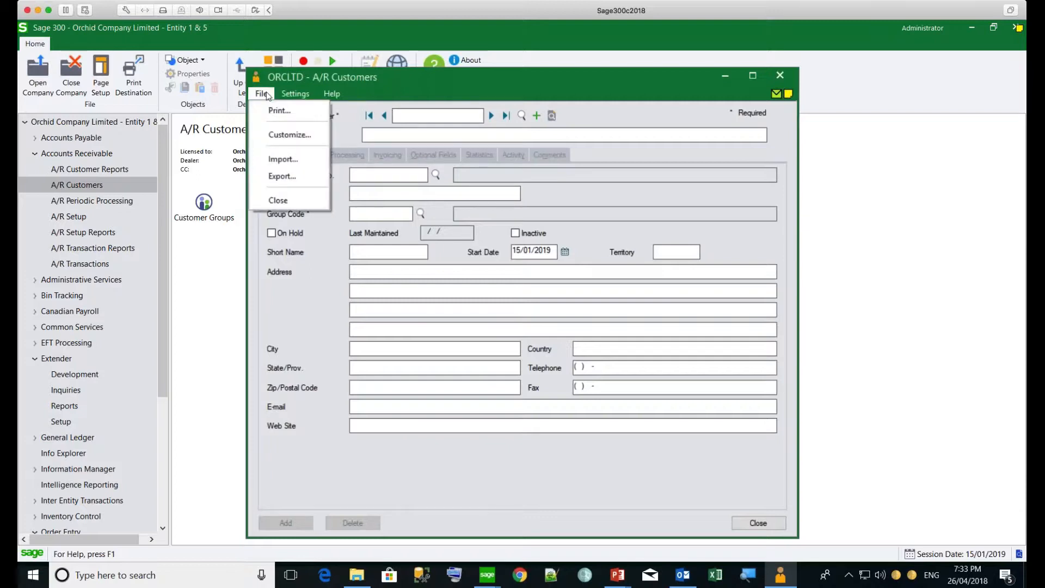
click(422, 114)
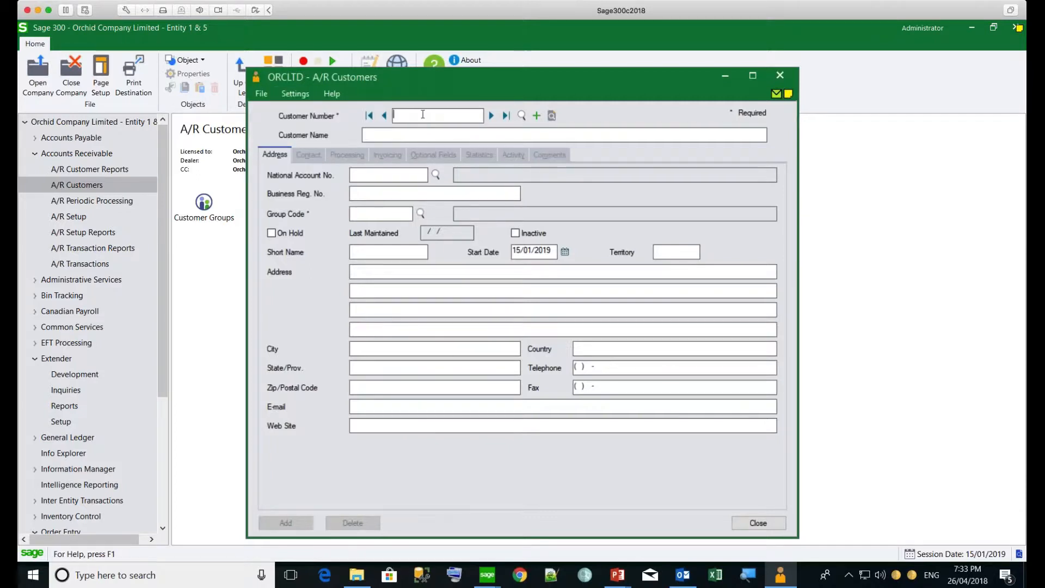
text(1200)
key(Tab)
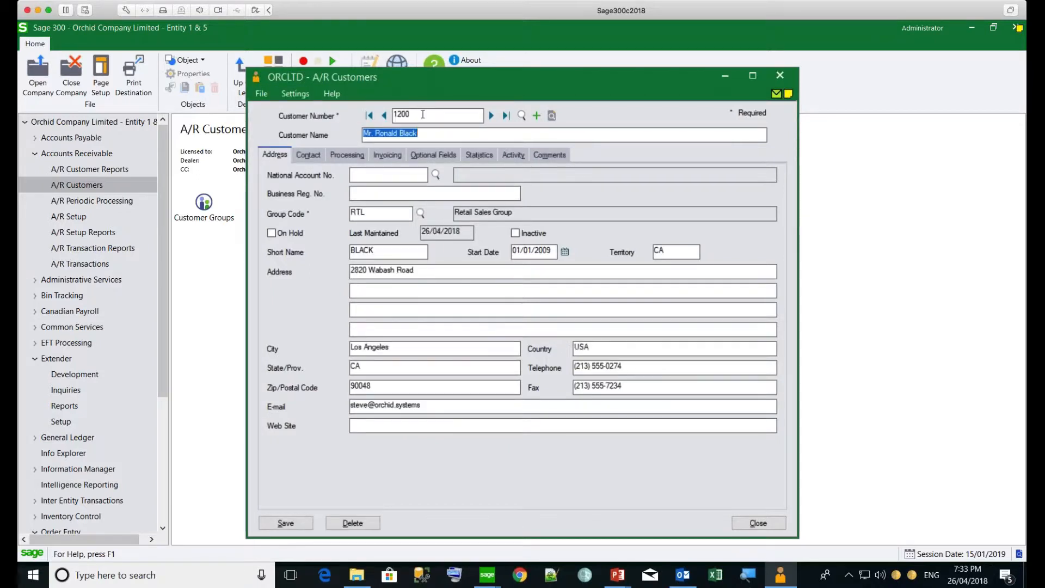
click(353, 157)
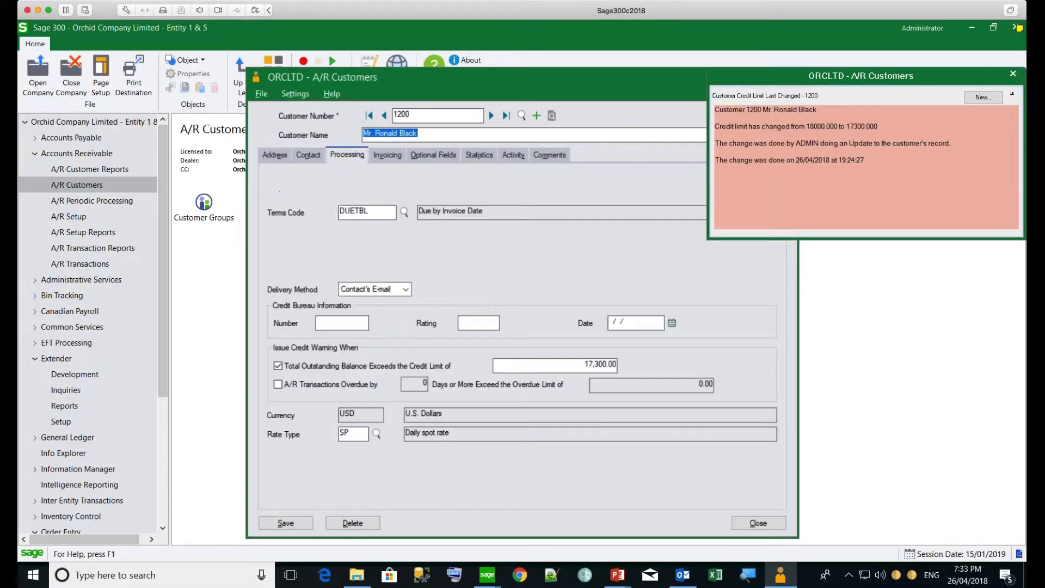
- Try to save a credit limit of 50,000 for the customer and dismiss the resulting error dialog
click(551, 364)
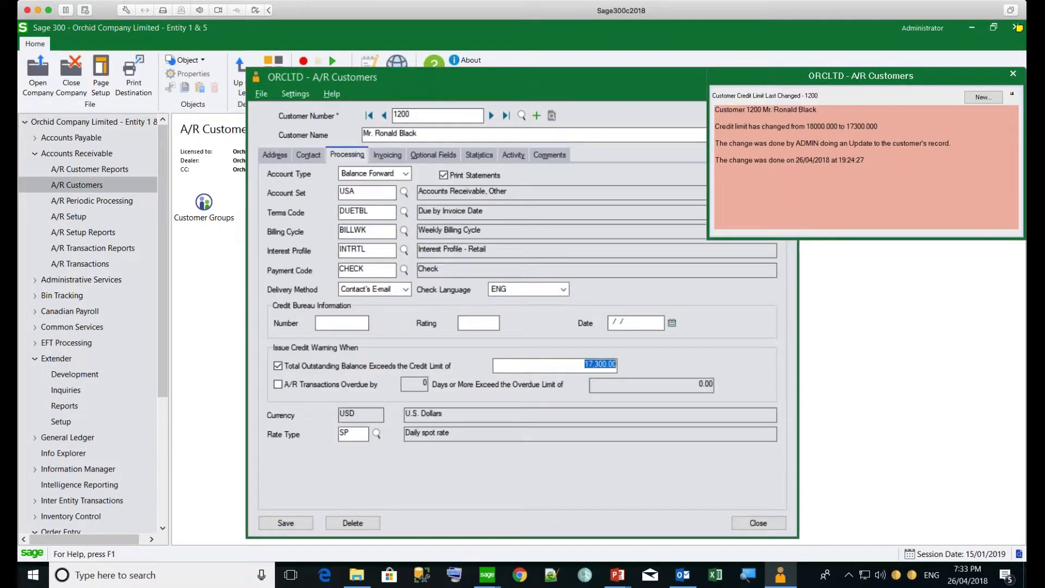
text(50000)
key(Tab)
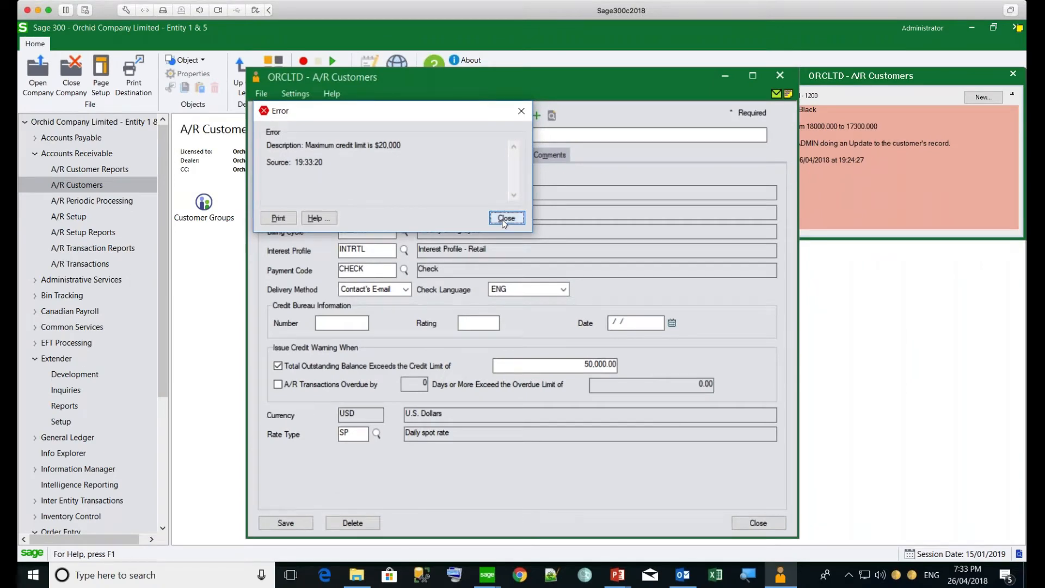
click(503, 219)
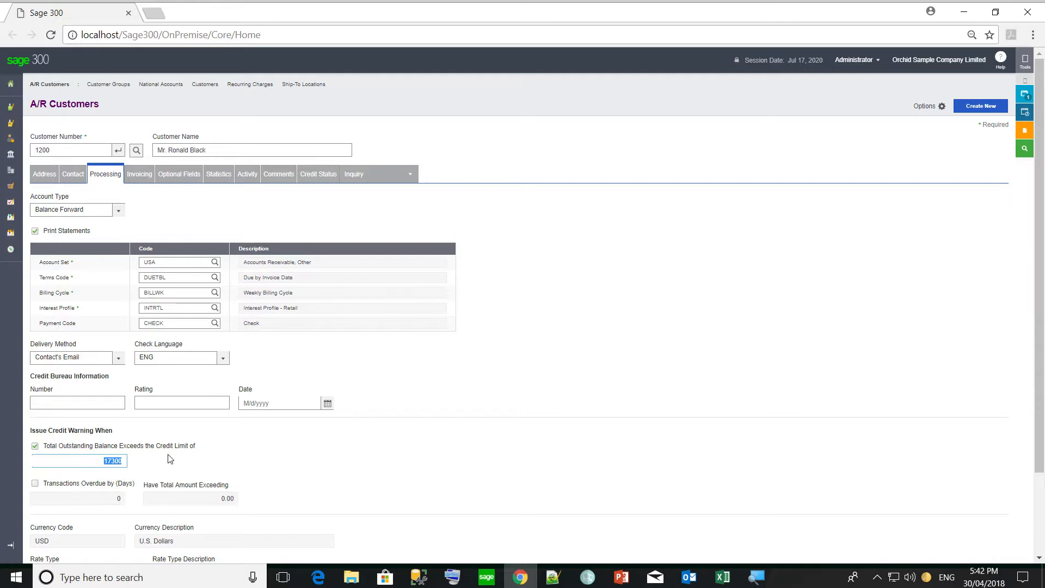
- Try to save a credit limit of 40,000 for the same customer on the Sage 300 web A/R Customers screen
text(40000)
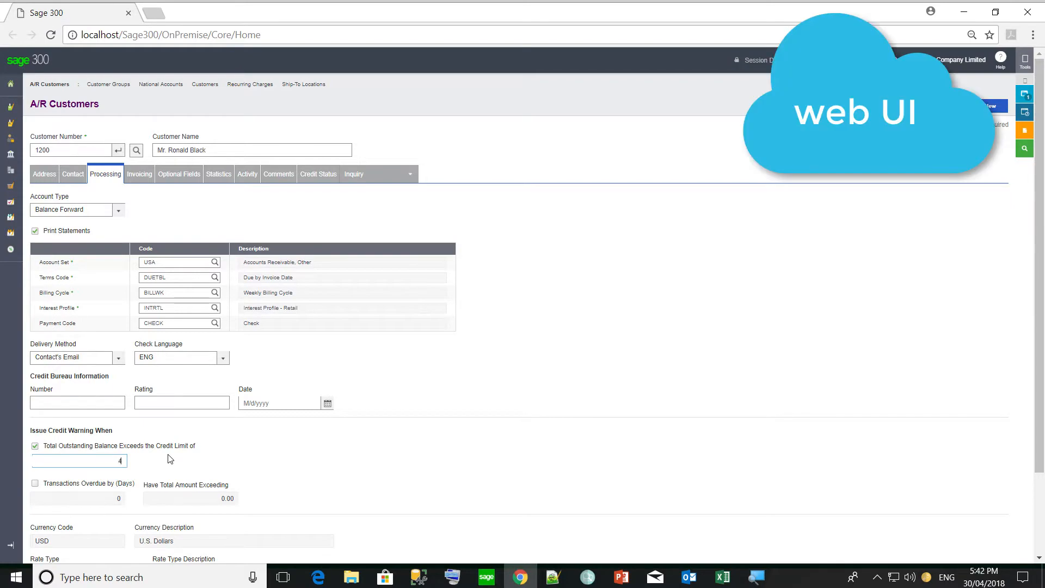
key(Tab)
scroll(309, 480, down, 2)
scroll(311, 484, down, 1)
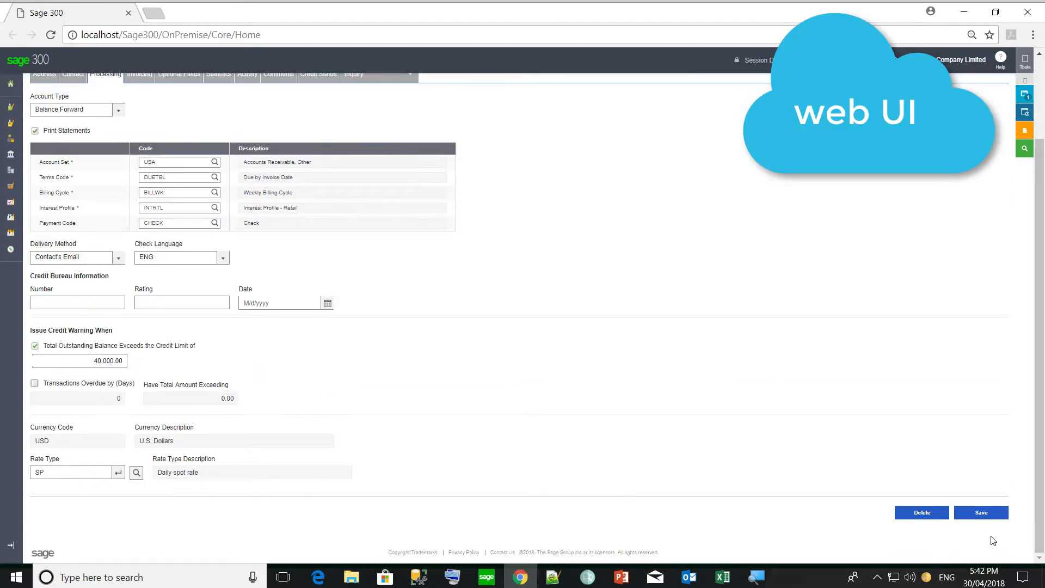
click(980, 516)
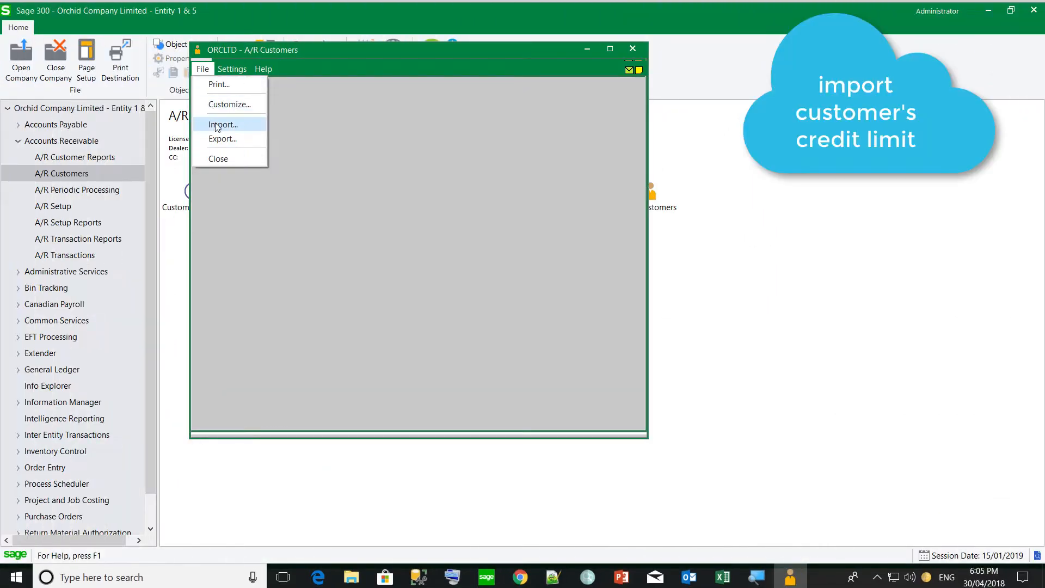
- Try to import customer credit limits from the Excel 2007 file into A/R Customers using the Customer import type and Insert/Update
click(221, 124)
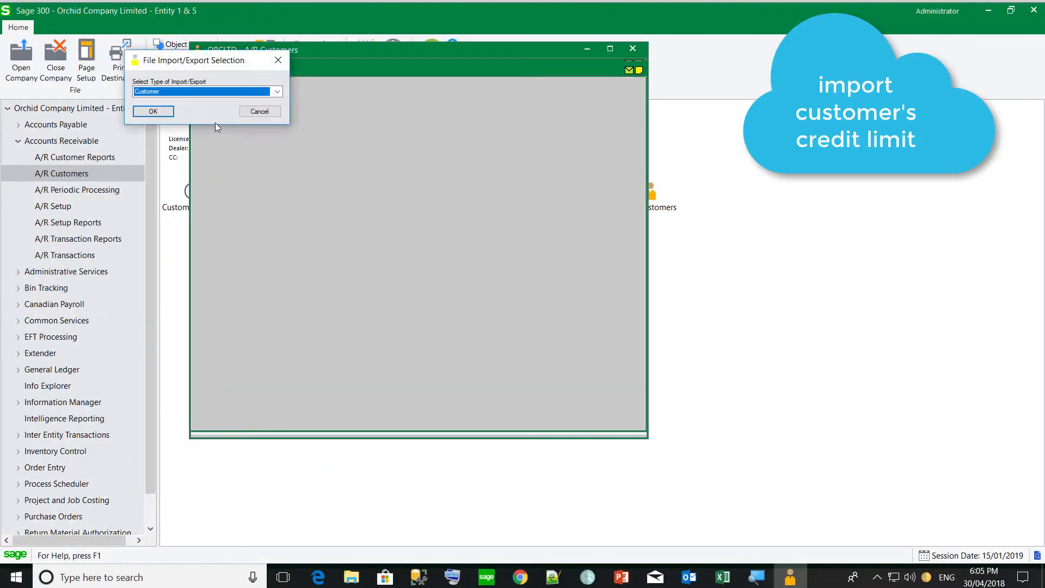
click(156, 111)
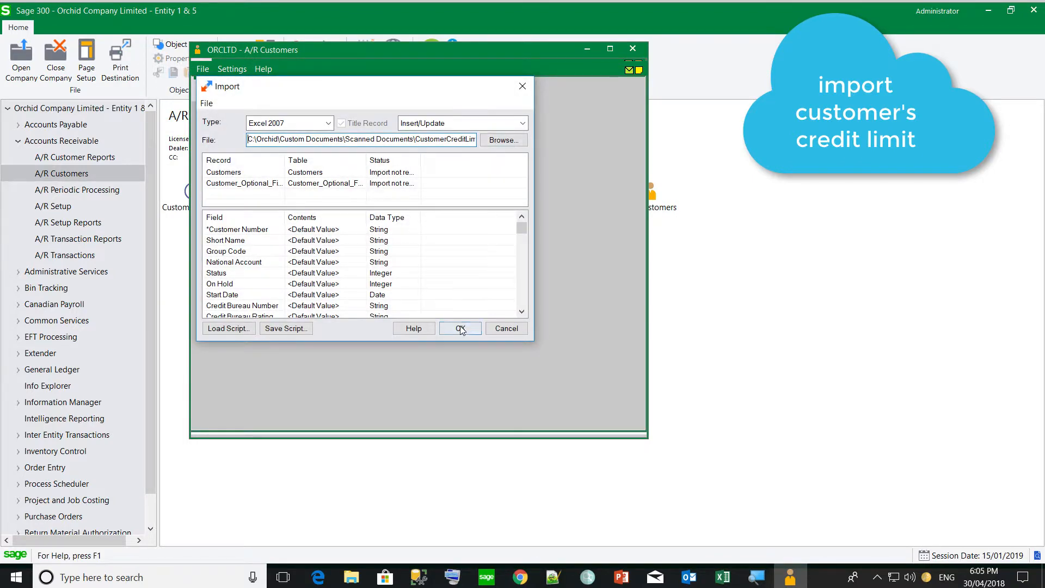
click(460, 329)
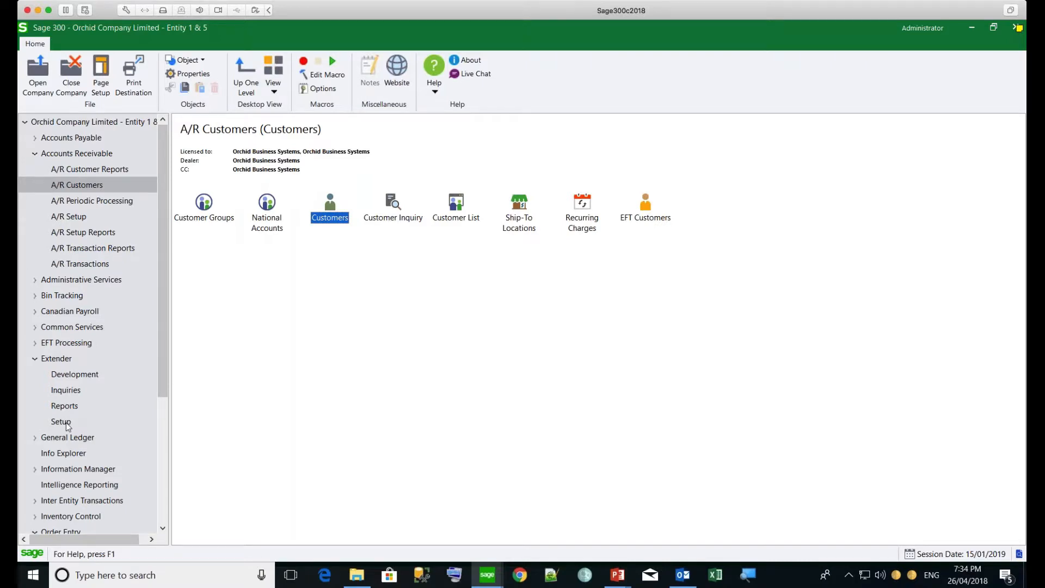
- Open Extender's View Events and Scripts setup and show the scripts attached to the AR0024 view
click(64, 422)
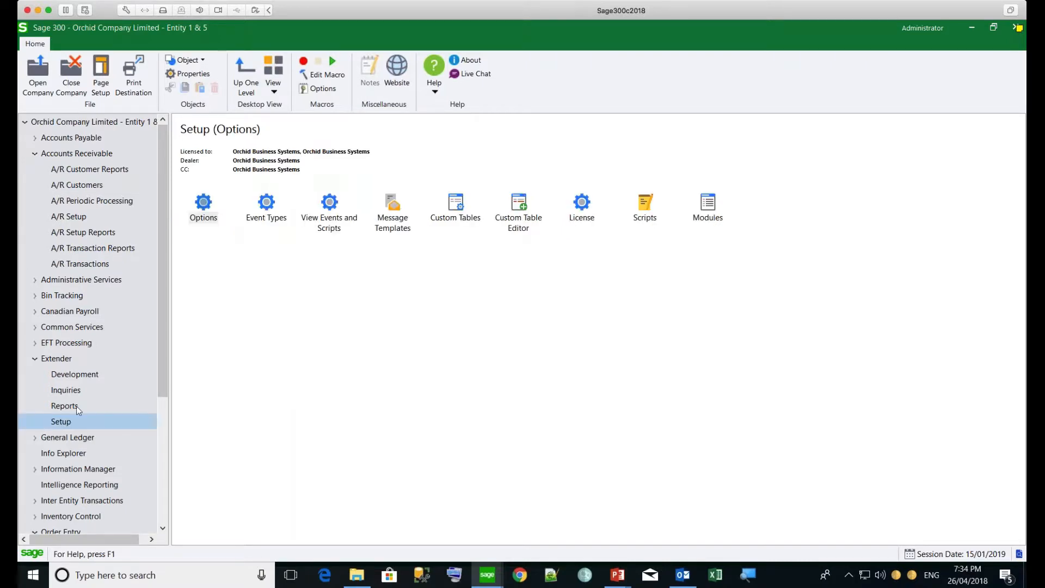
double_click(321, 218)
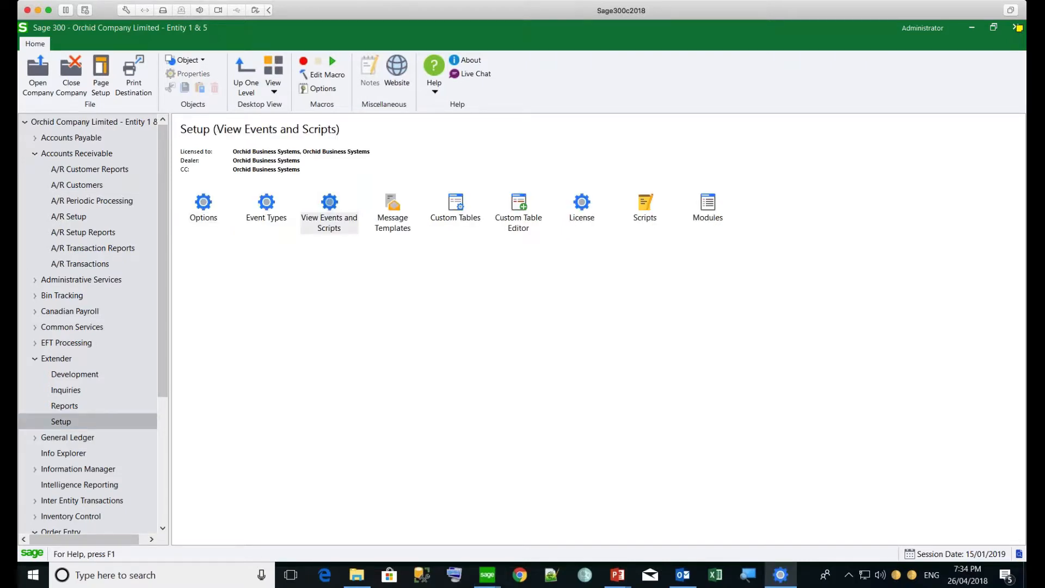
click(539, 190)
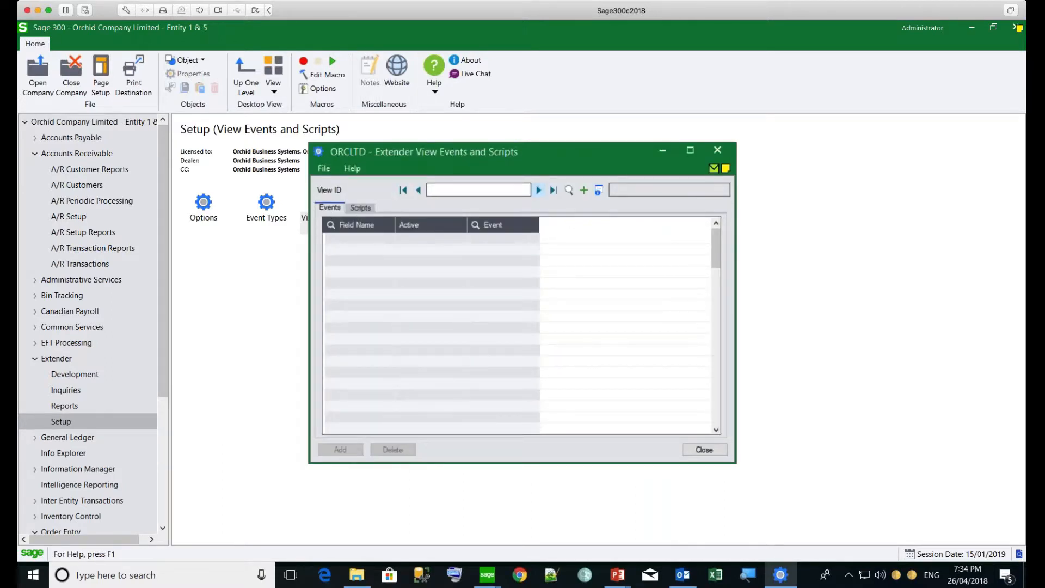
click(359, 208)
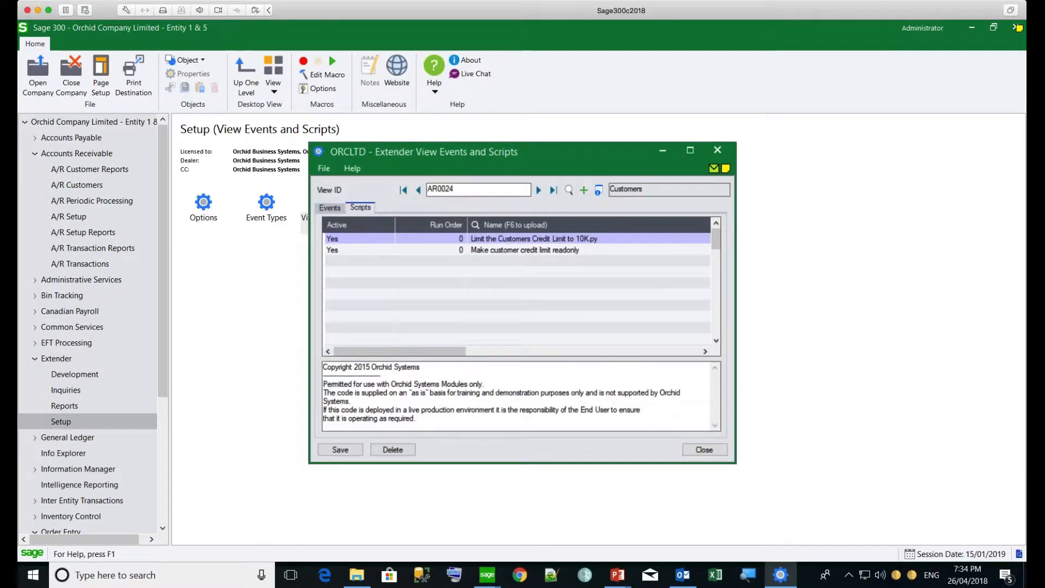
drag(469, 190, 429, 190)
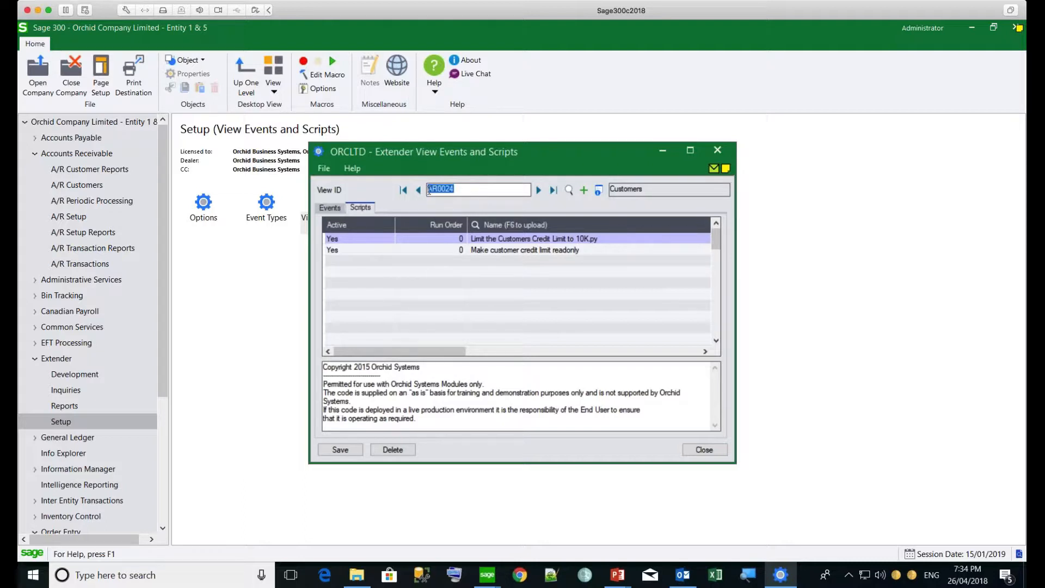
- Open the finder of Sage 300 views and browse from AR0024 through the Accounts Receivable and Administrative Services views
click(598, 191)
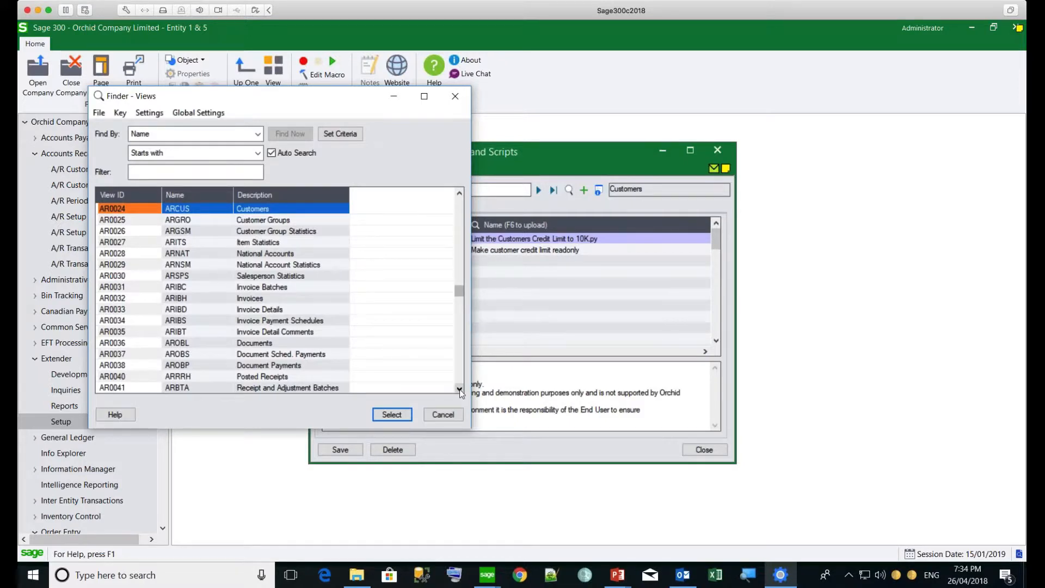
key(Down)
key(Down)
key(Down)
key(Down)
key(Down)
key(Down)
key(Down)
key(Down)
key(Down)
key(Down)
key(Down)
key(Down)
key(Down)
key(Down)
key(Down)
key(Down)
key(Down)
key(Down)
key(Down)
key(Down)
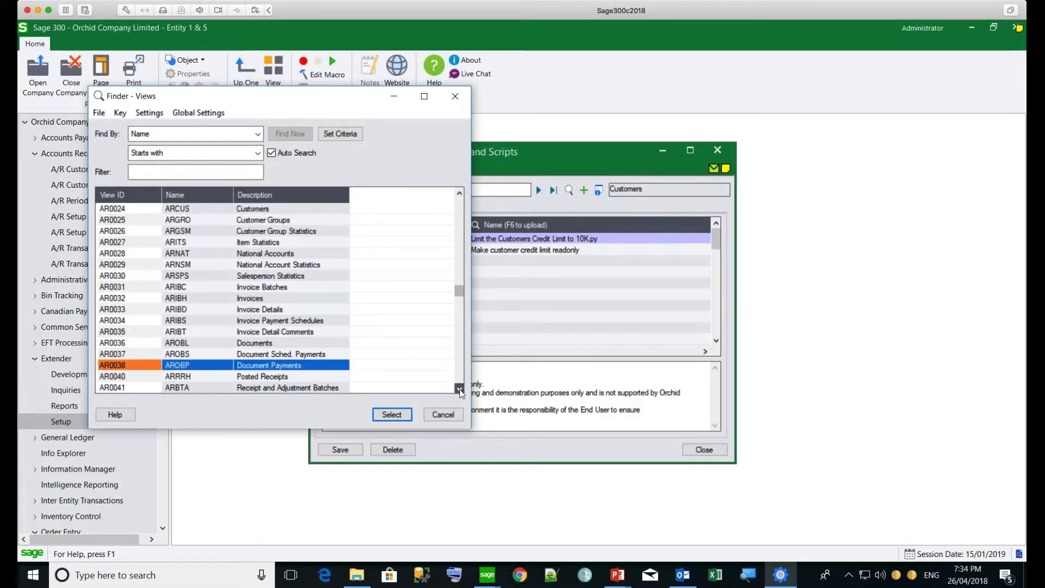
key(Down)
key(Down)
key(Down)
key(Down)
key(Down)
key(Down)
key(Down)
key(Down)
key(Down)
key(Down)
key(Down)
key(Down)
key(Down)
key(Down)
key(Down)
key(Down)
key(Down)
key(Down)
key(Down)
key(Down)
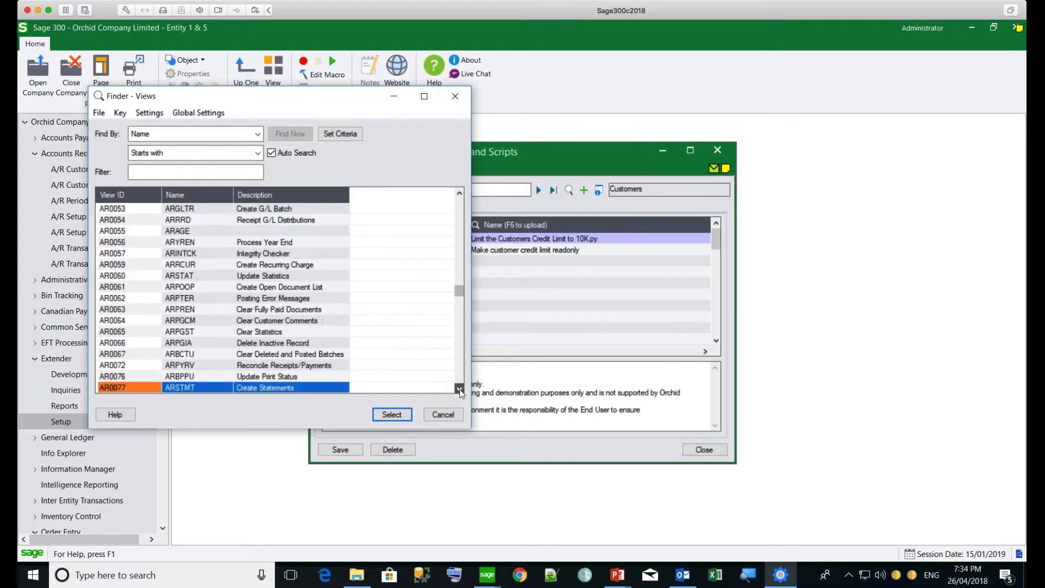
key(Down)
key(Down)
key(Down)
key(Down)
key(Down)
key(Down)
key(Down)
key(Down)
key(Down)
key(Down)
key(Down)
key(Down)
key(Down)
key(Down)
key(Down)
key(Down)
key(Down)
key(Down)
key(Down)
key(Down)
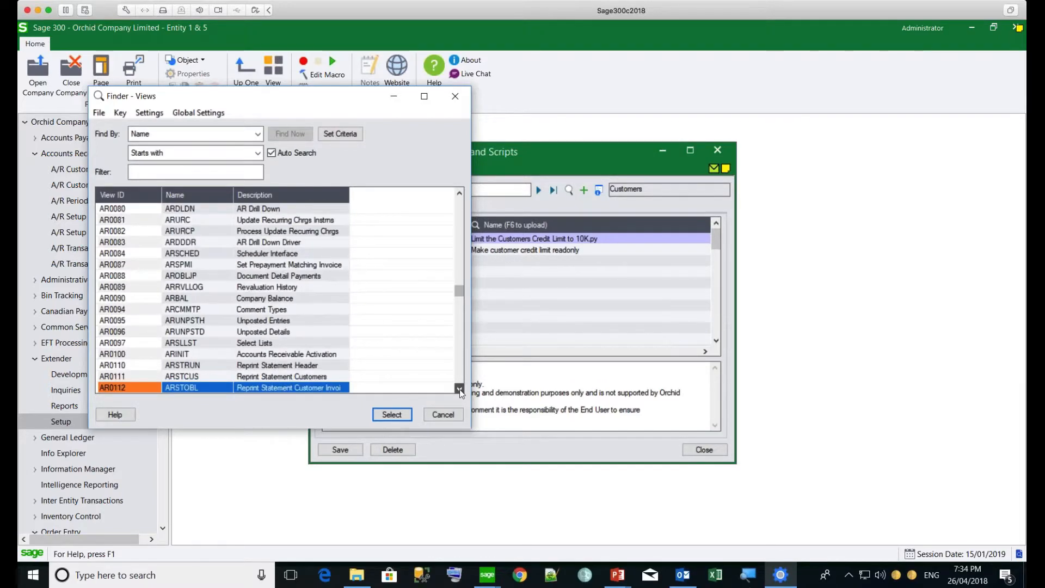
key(Down)
key(Down)
key(Down)
key(Down)
key(Down)
key(Down)
key(Down)
key(Down)
key(Down)
key(Down)
key(Down)
key(Down)
key(Down)
key(Down)
key(Down)
key(Down)
key(Down)
key(Down)
key(Down)
key(Down)
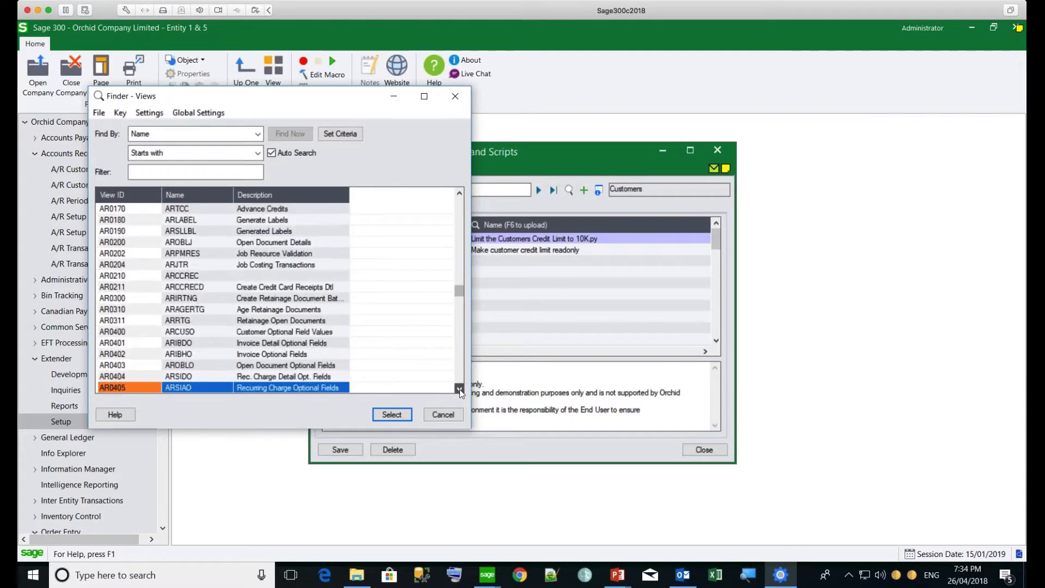
key(Down)
key(Down)
key(Down)
key(Down)
key(Down)
key(Down)
key(Down)
key(Down)
key(Down)
key(Down)
key(Down)
key(Down)
key(Down)
key(Down)
key(Down)
key(Down)
key(Down)
key(Down)
key(Down)
key(Down)
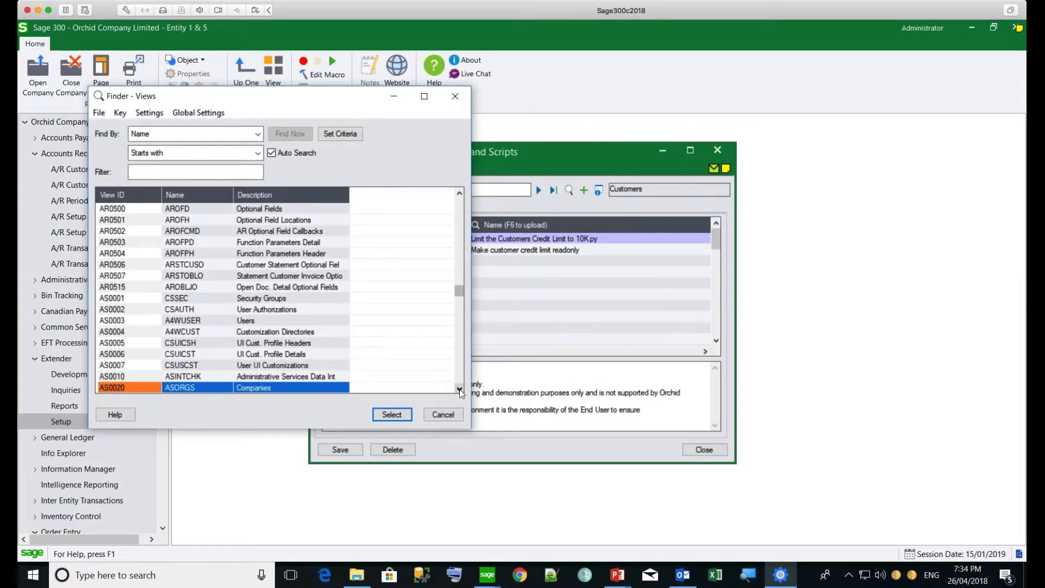
- Examine the finder's VI views, highlight VI0700 AR Item Optional Field Values, and close the finder and the View Events and Scripts window
drag(460, 287, 460, 207)
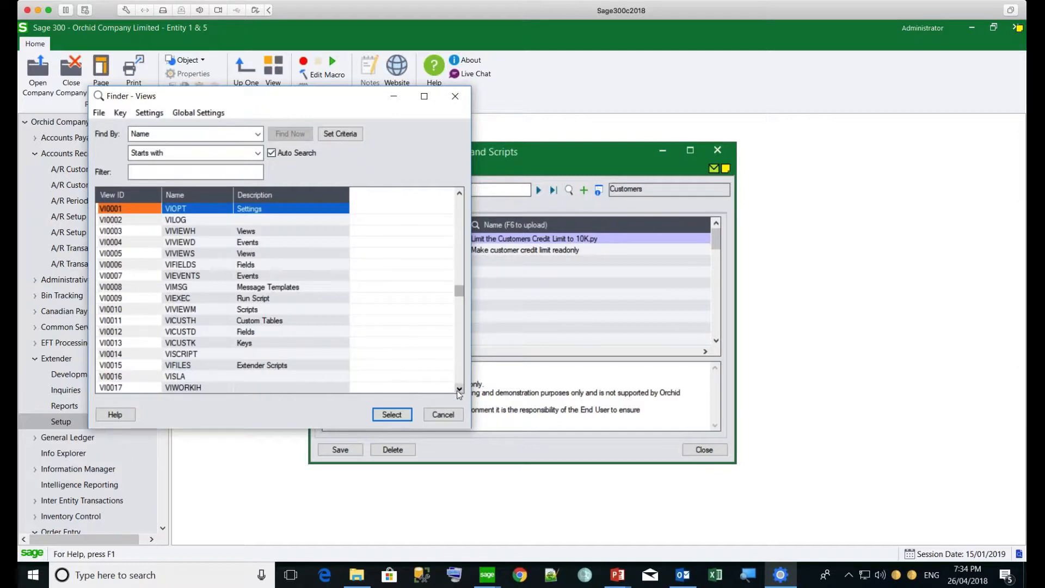
drag(459, 390, 457, 391)
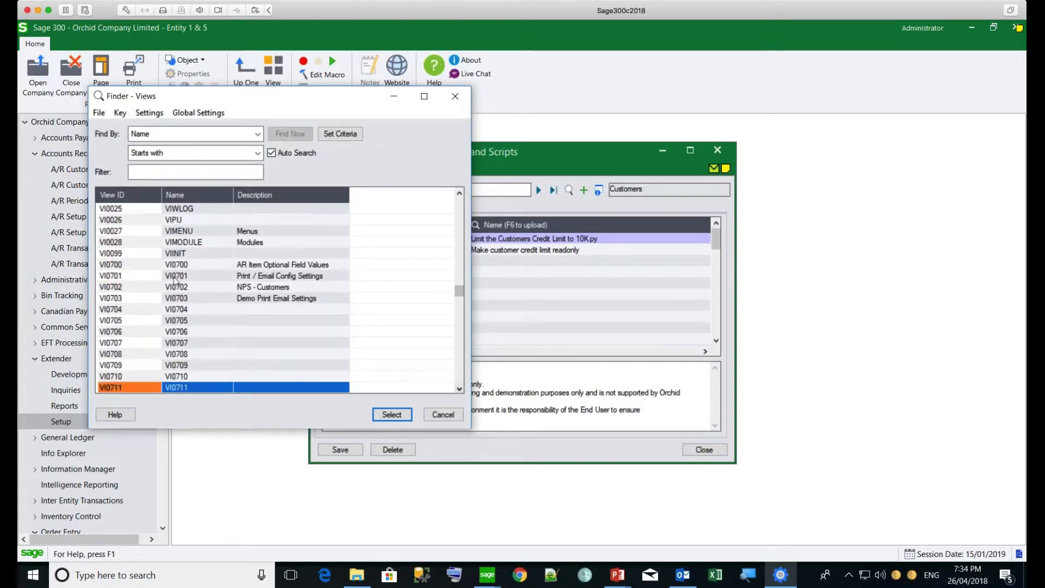
click(183, 265)
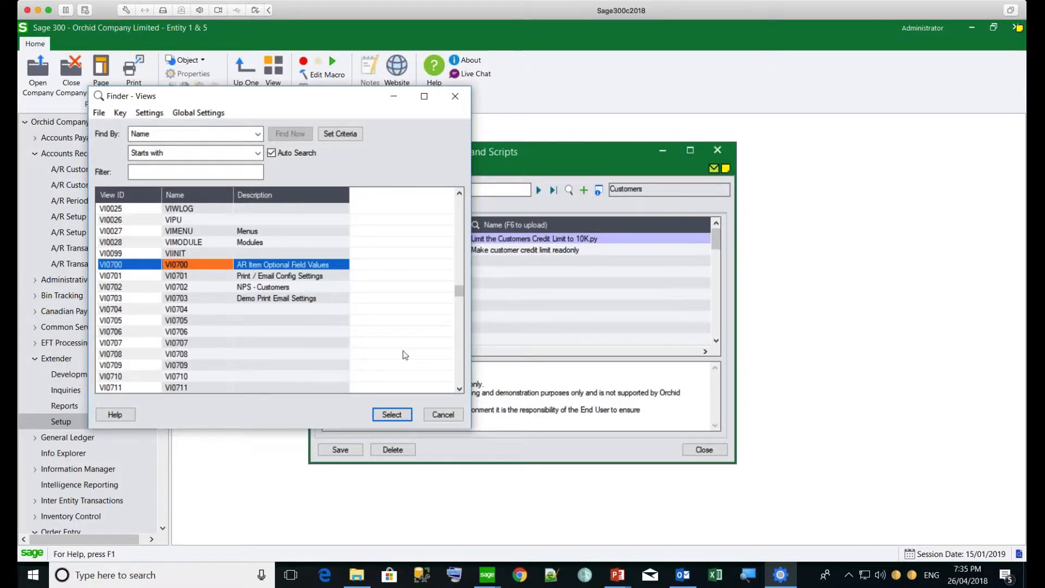
click(445, 415)
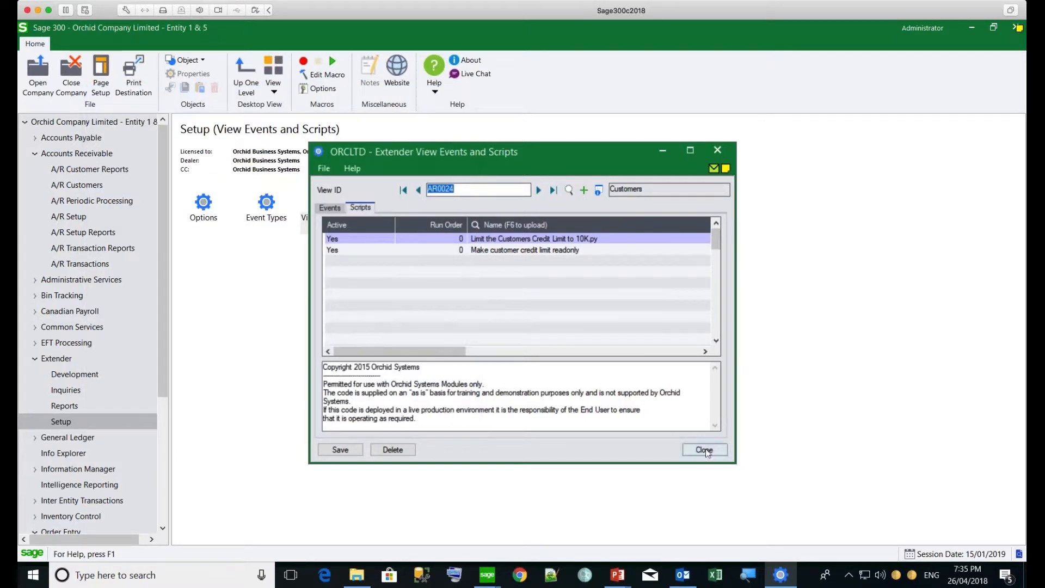
click(704, 449)
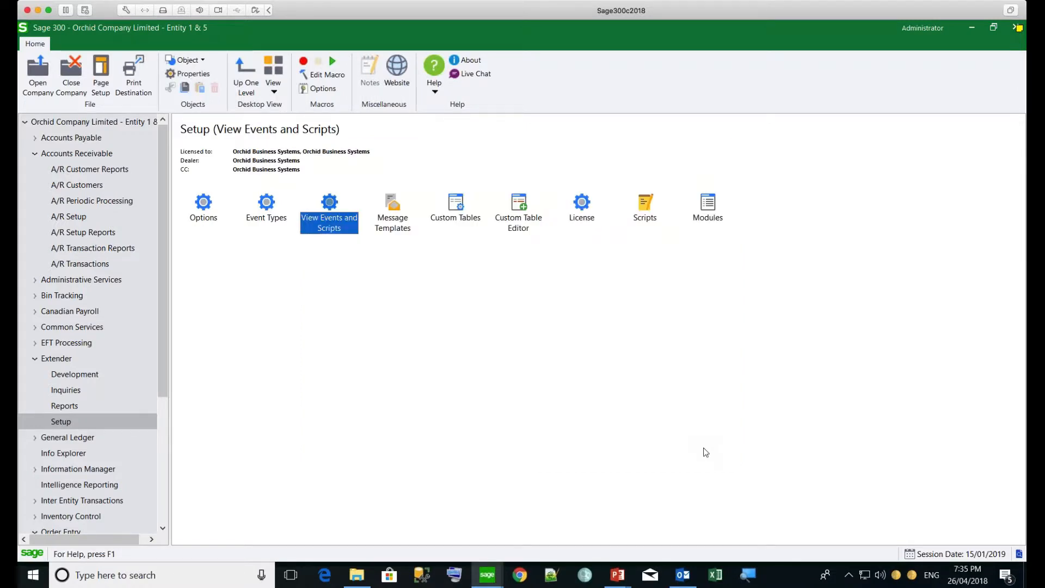
- Load the ORCHID.ARAUTOFILLOPTFLD.VARITEMO table in Extender Custom Tables and examine its ARITEM field definition
double_click(456, 210)
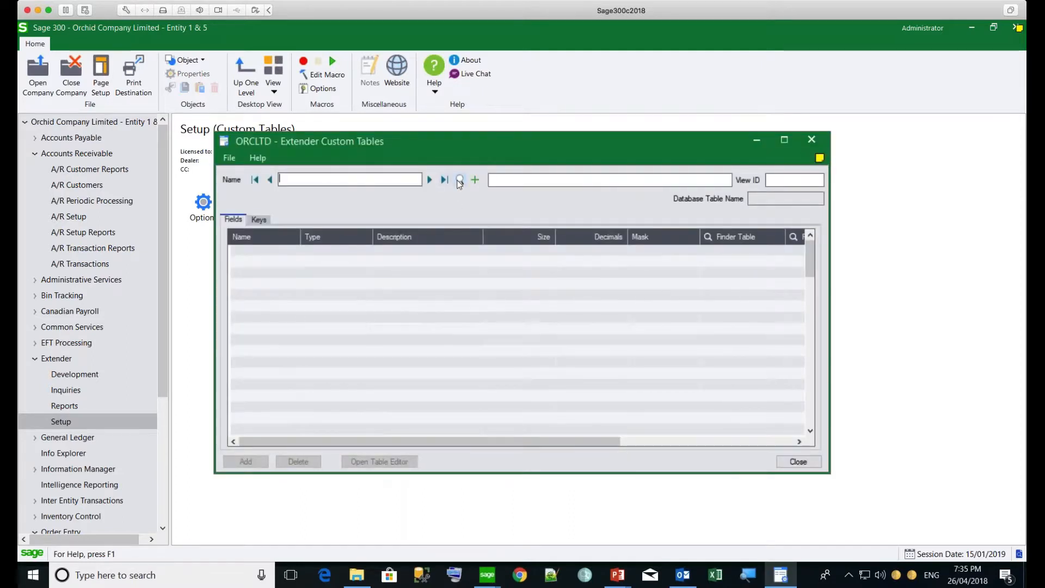
click(460, 180)
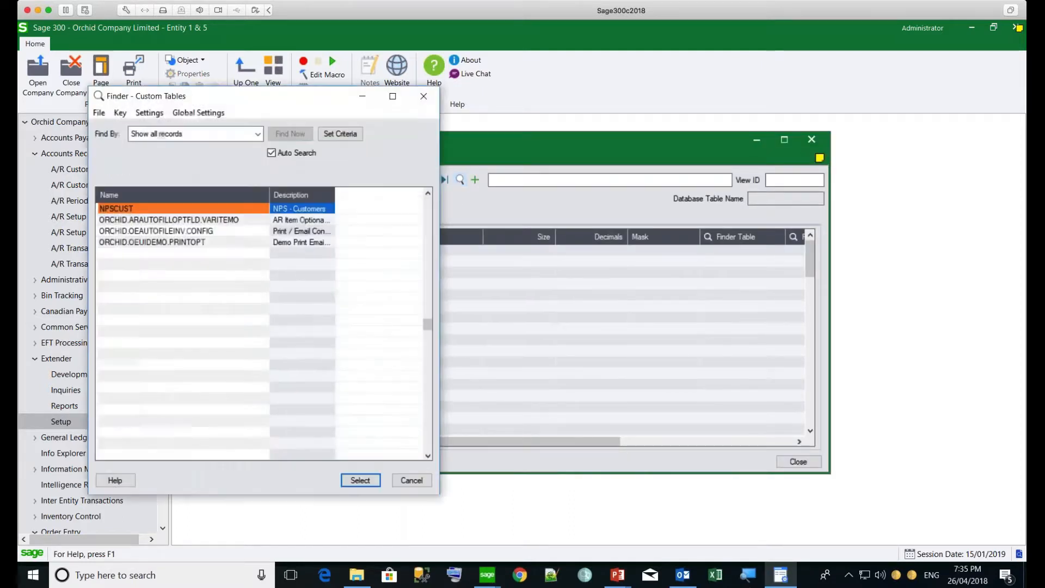
click(244, 220)
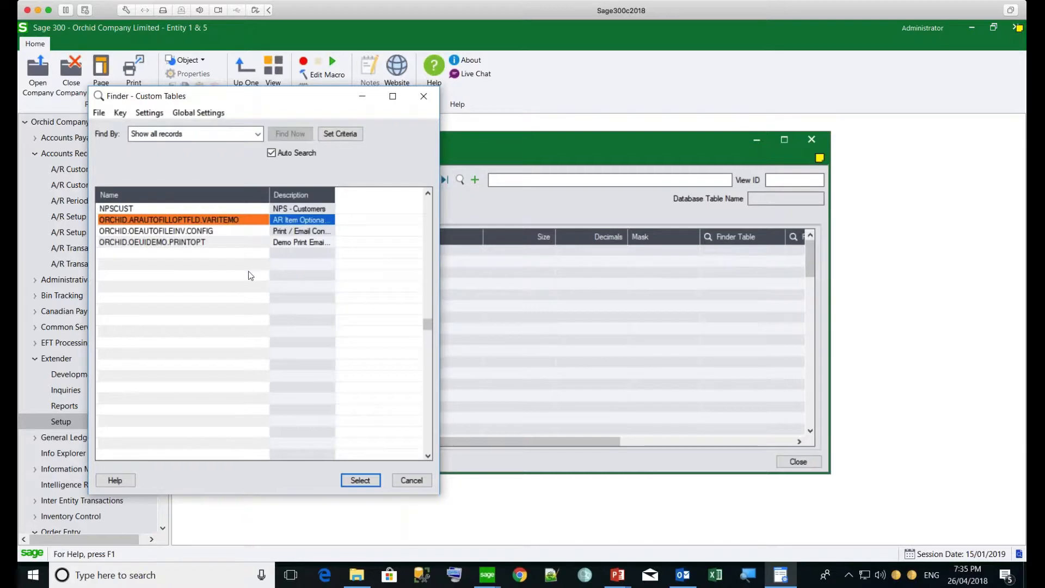
click(359, 481)
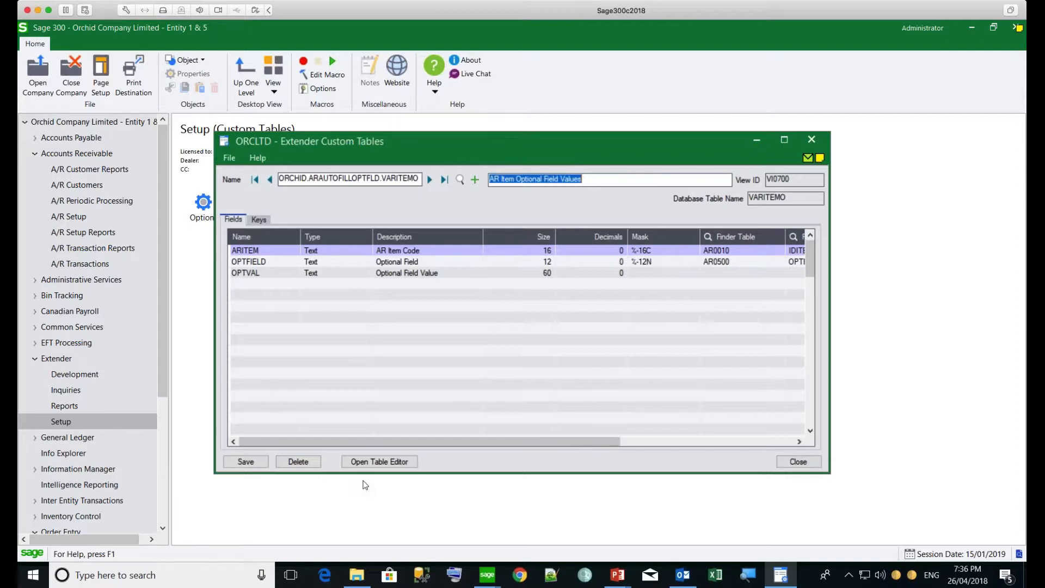
click(254, 251)
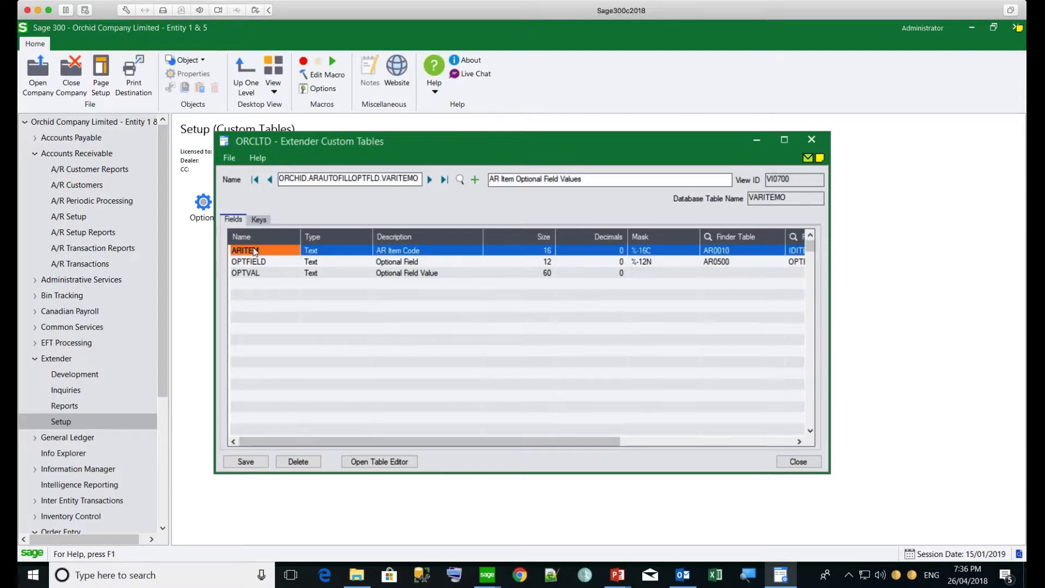
- Examine the OPTFIELD and OPTVAL field definitions of the custom table, including the finder table and finder field columns
click(254, 263)
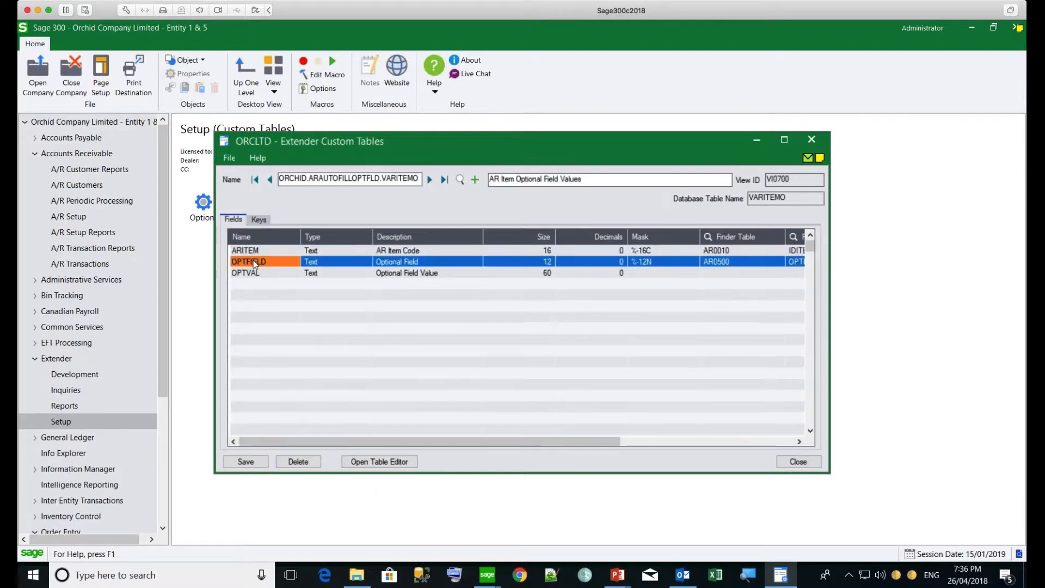
click(252, 274)
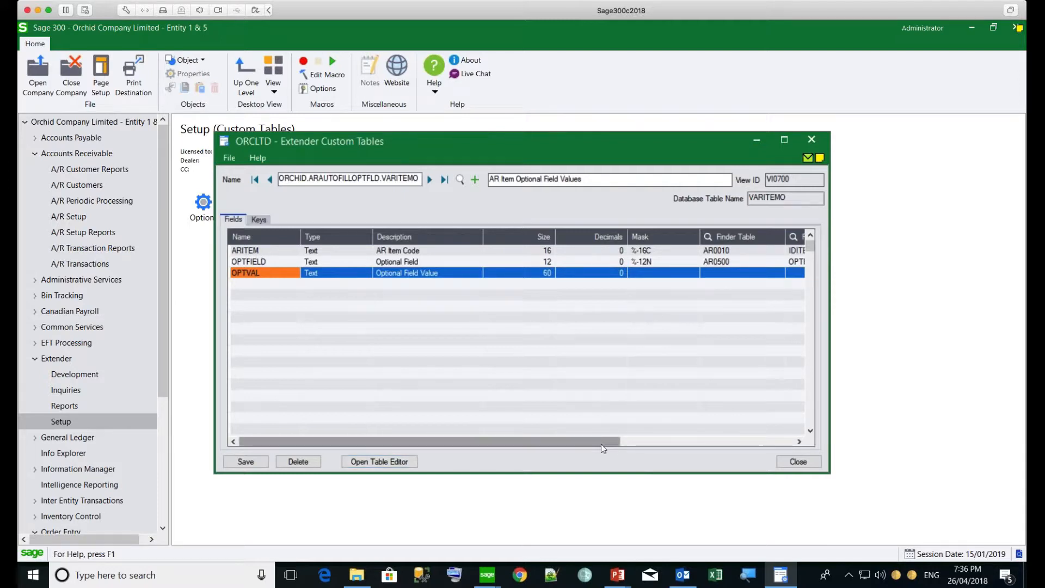
drag(601, 443, 658, 445)
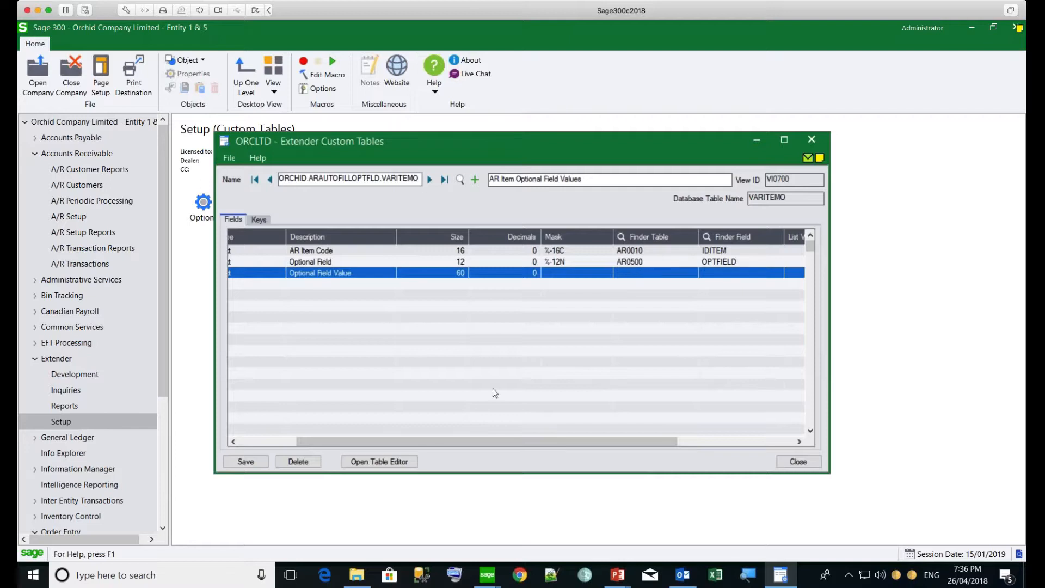
- View the BK-360 record's item code, COLOR field and value in the table editor, and close the editor and Custom Tables windows
click(385, 467)
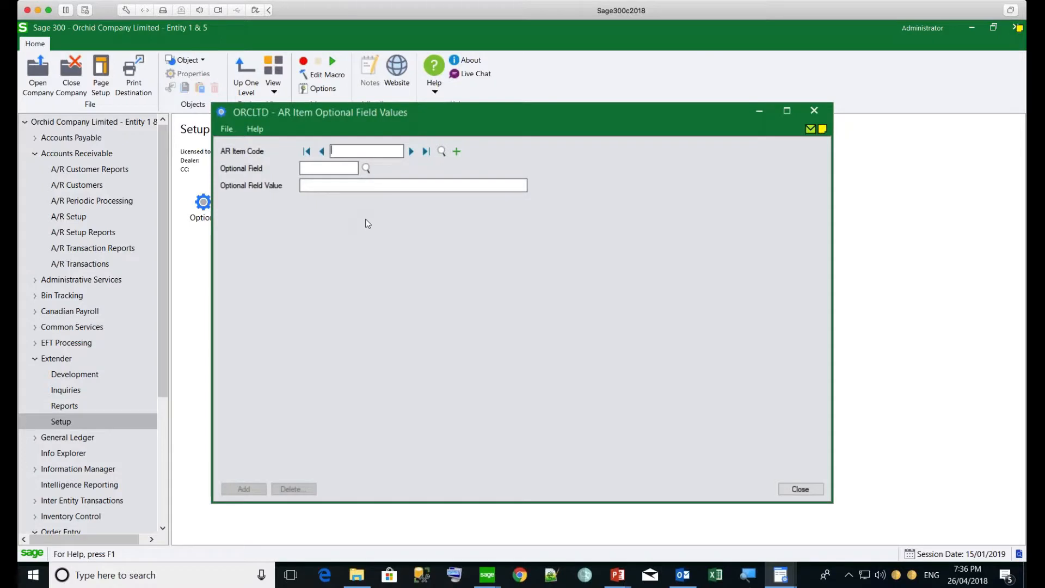
click(410, 151)
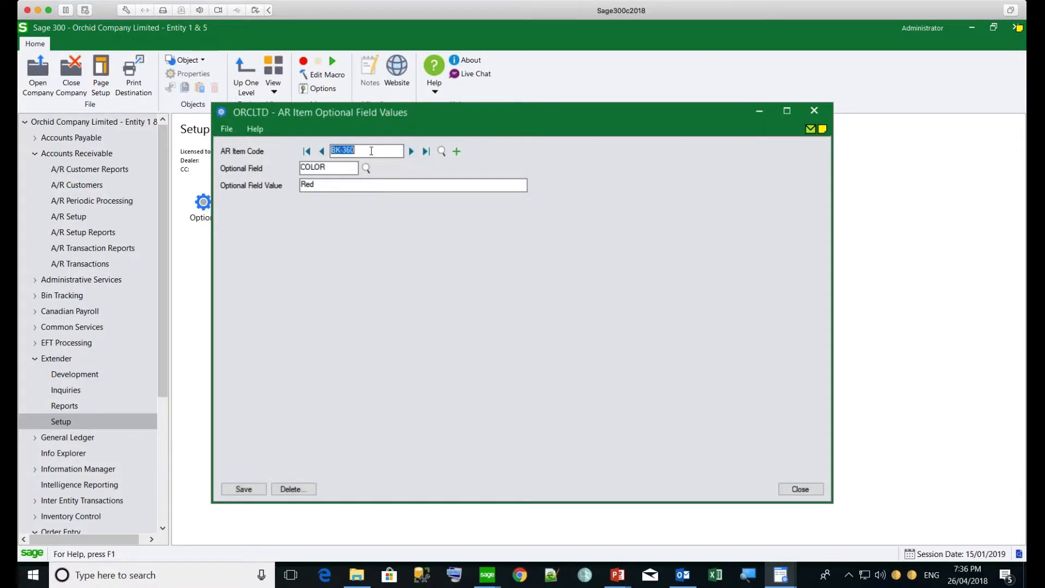
drag(371, 151, 286, 168)
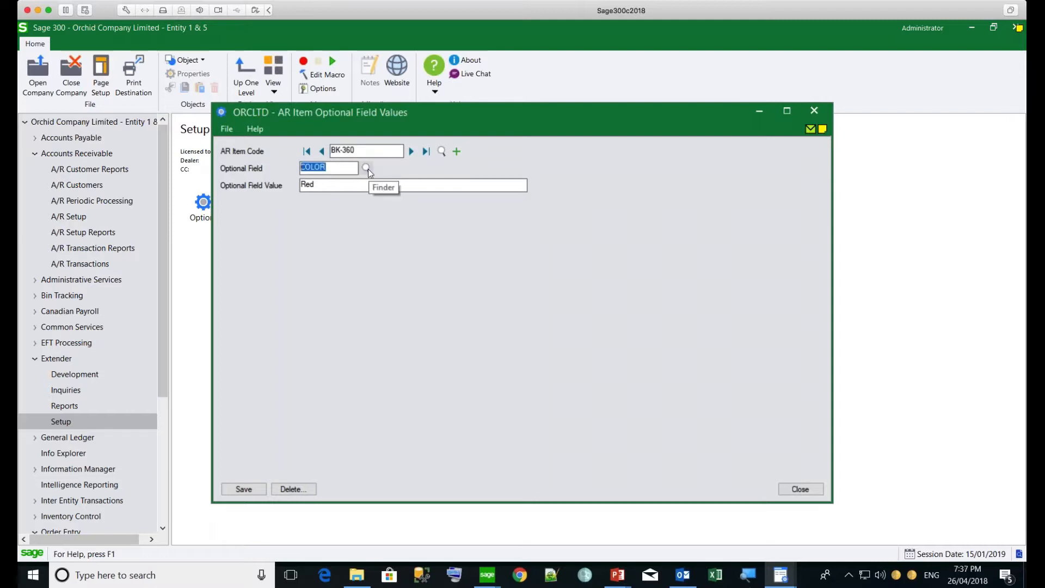
drag(330, 186, 299, 190)
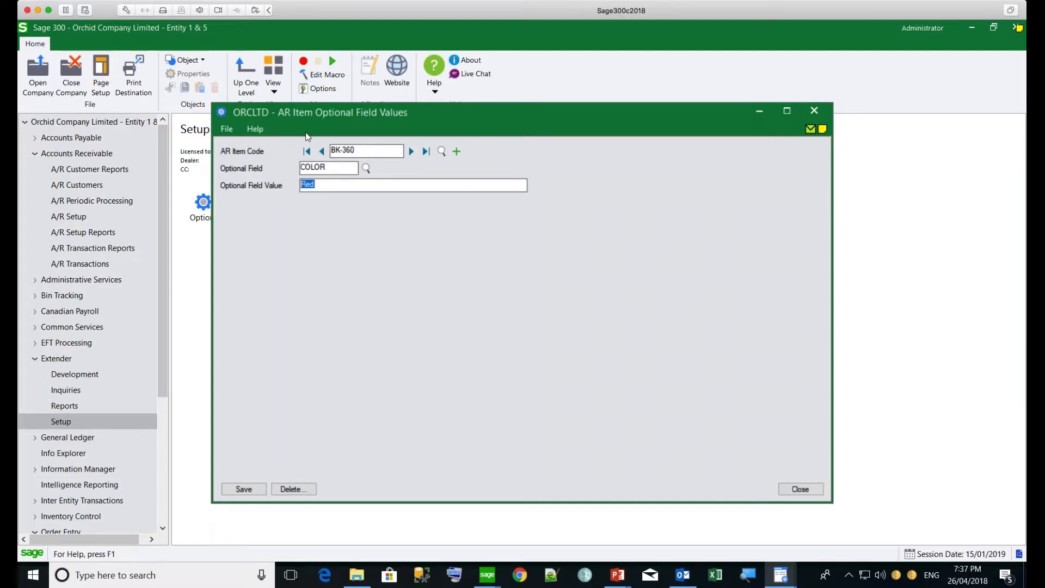
drag(431, 116, 490, 124)
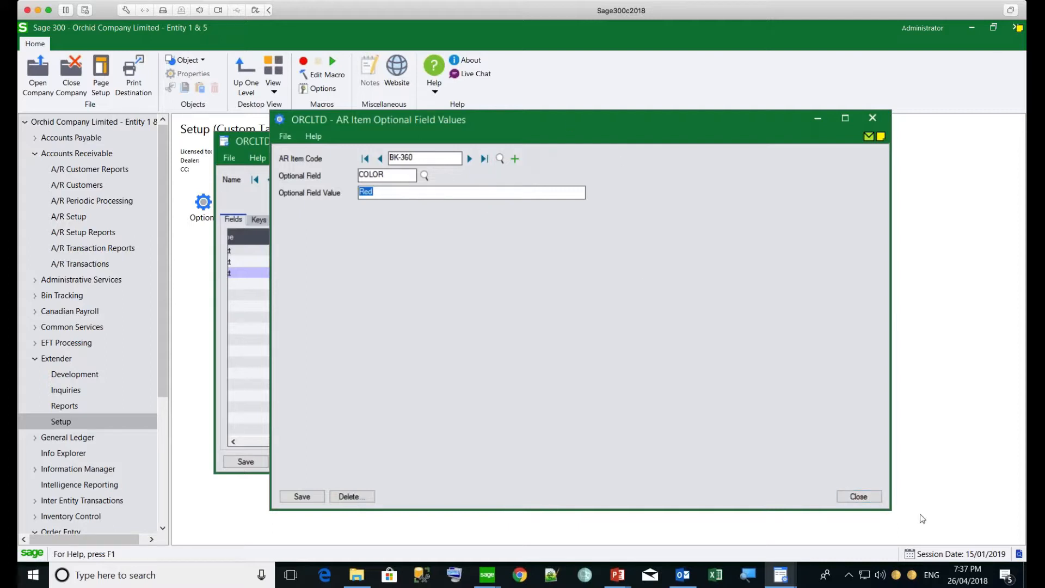
click(874, 498)
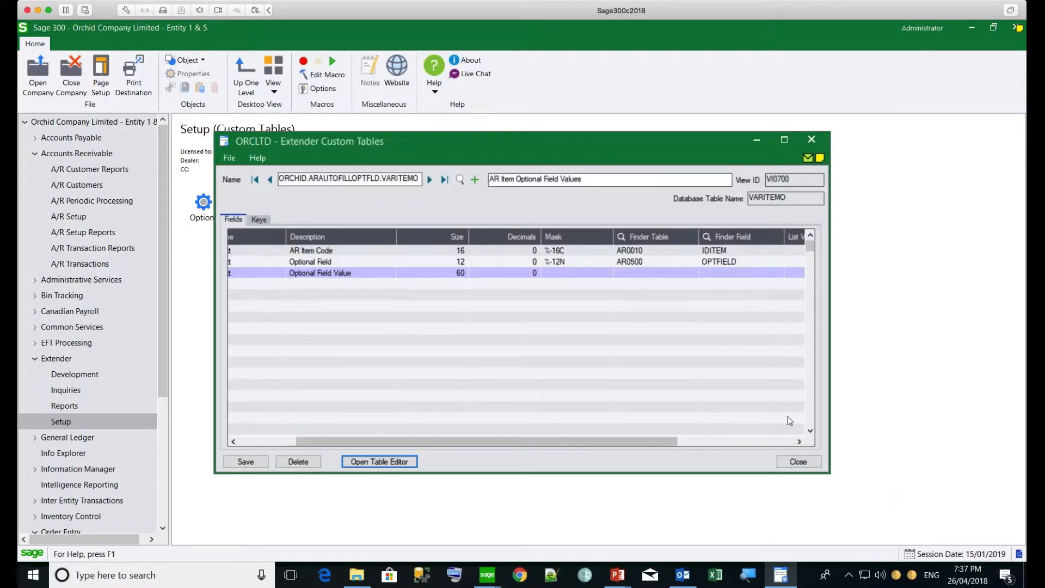
click(798, 462)
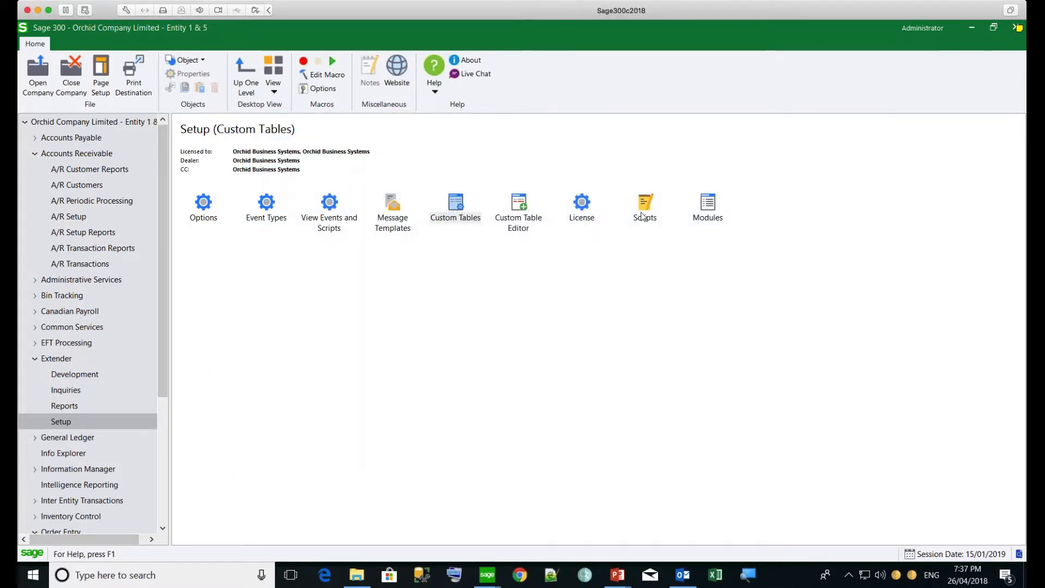
- Open the ORCHID.ARAUTOFILLOPTFLD.ARItemOptFldEdit script from Extender Scripts for editing, skim its Python code, and close the editor
double_click(643, 213)
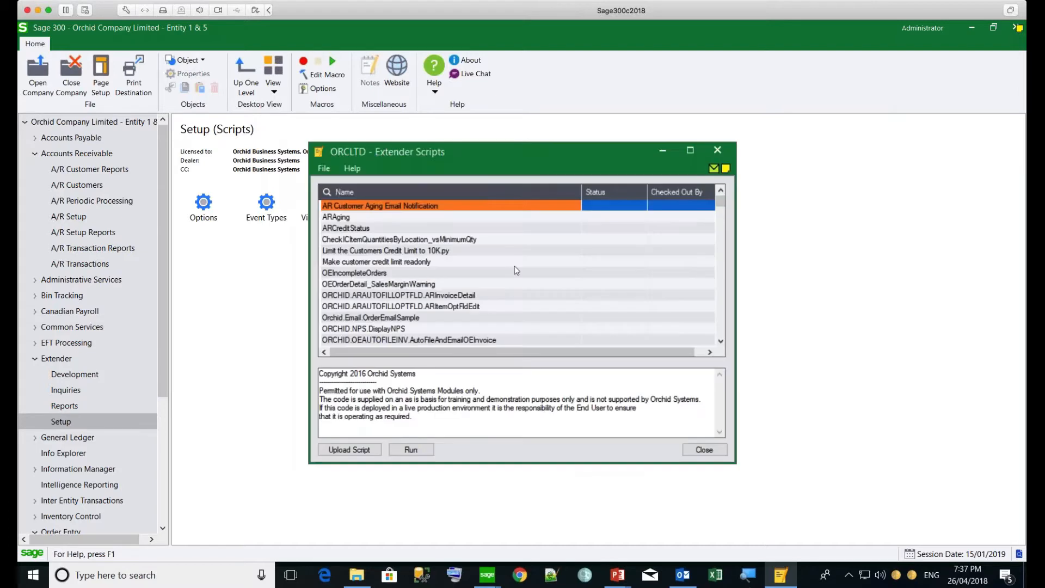
click(477, 307)
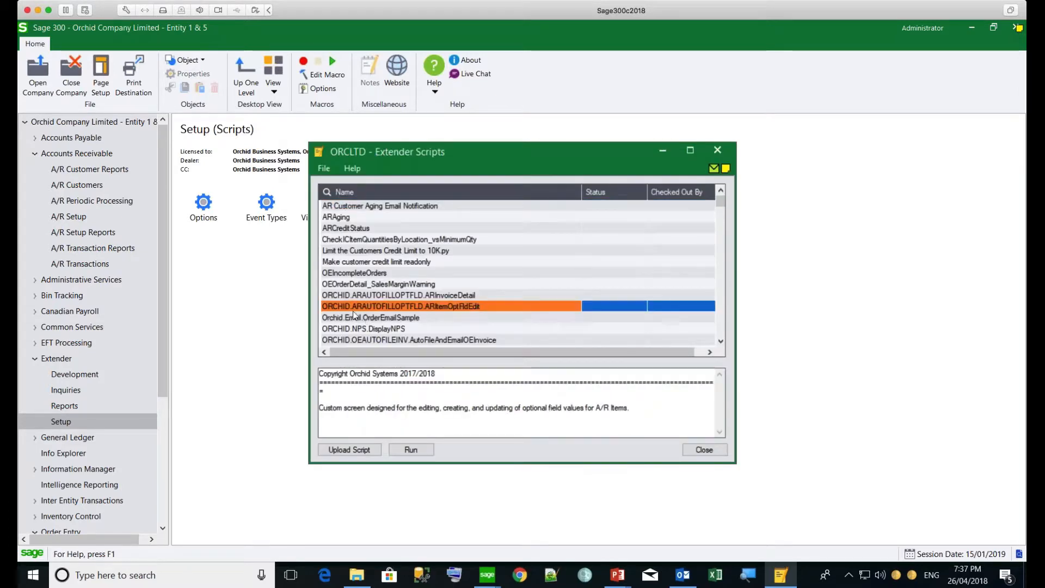
right_click(390, 308)
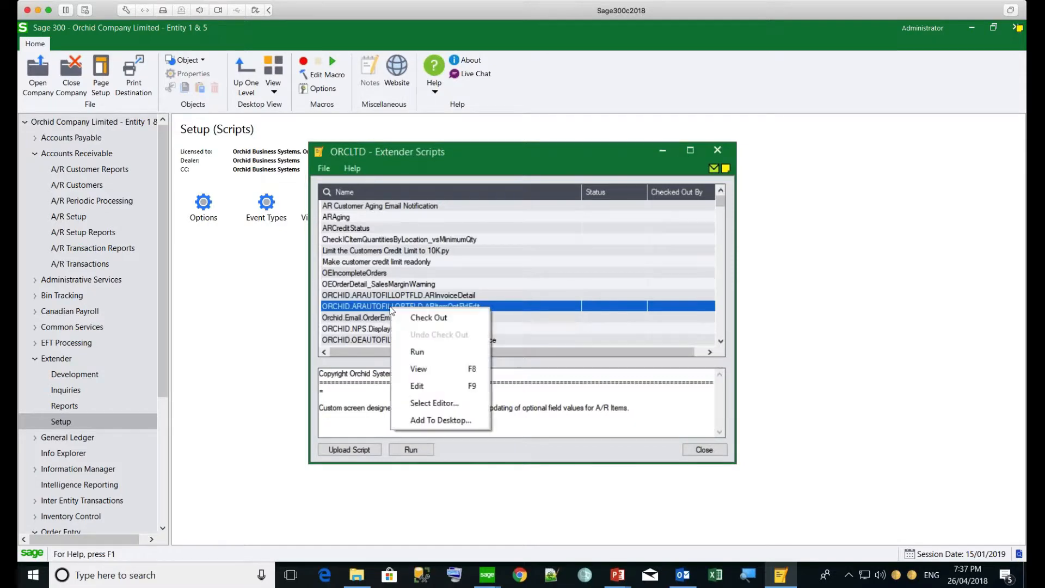
click(415, 386)
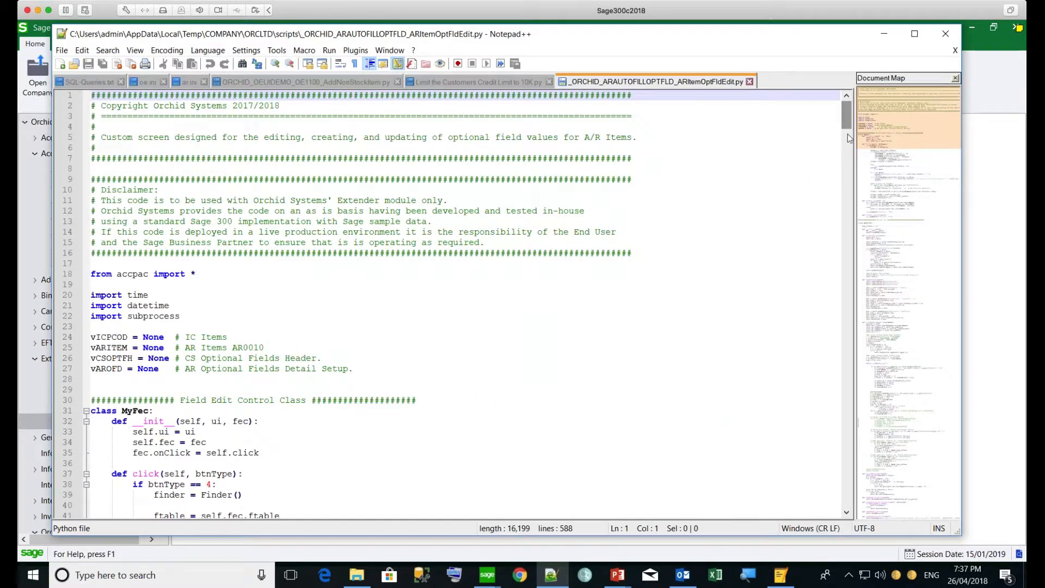
drag(847, 121, 845, 259)
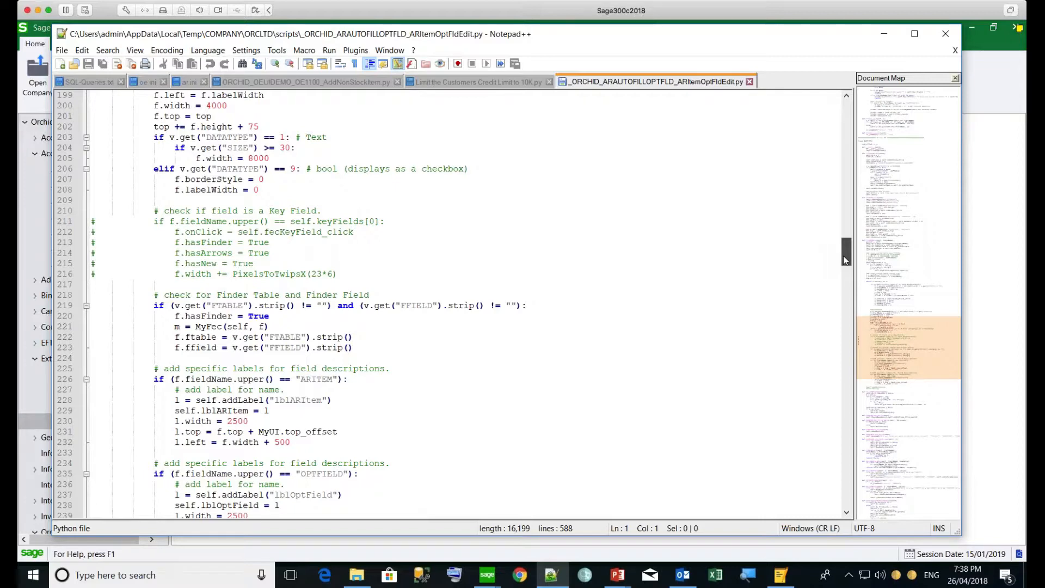
drag(845, 259, 845, 292)
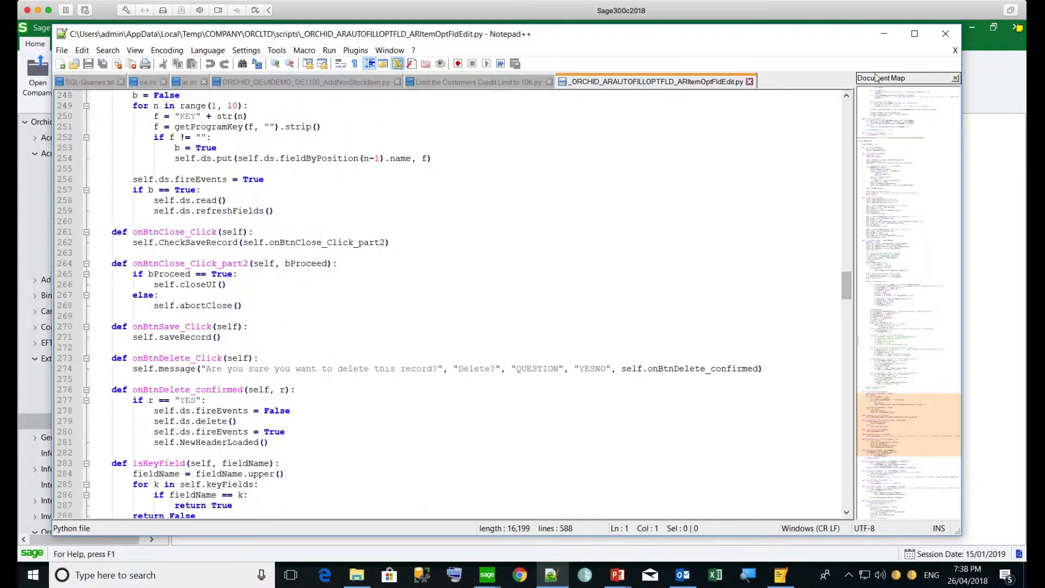
click(945, 33)
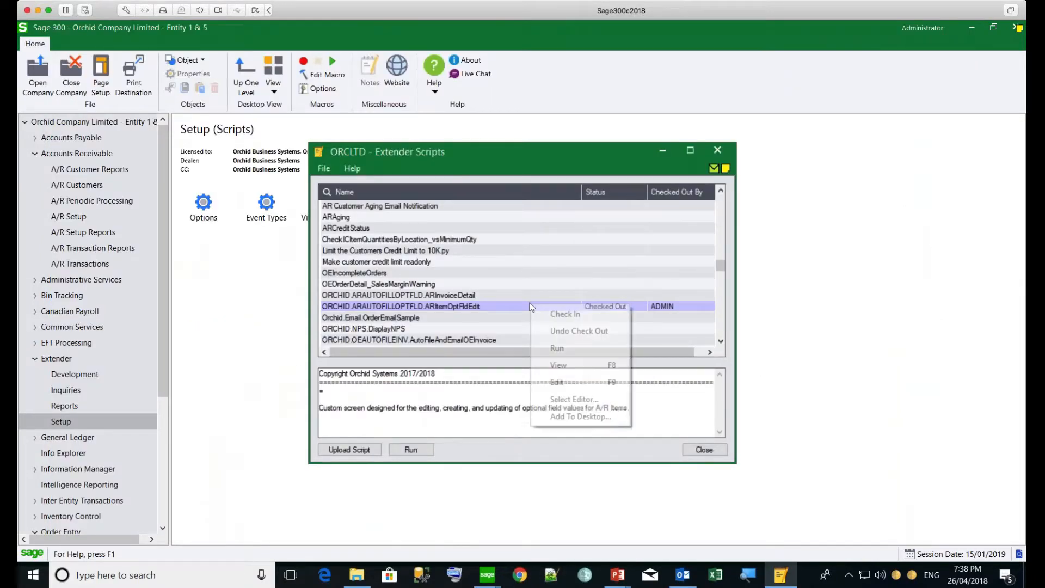
- Undo the check-out of the ORCHID.ARAUTOFILLOPTFLD.ARItemOptFldEdit script and show its available actions, including Add To Desktop
right_click(530, 303)
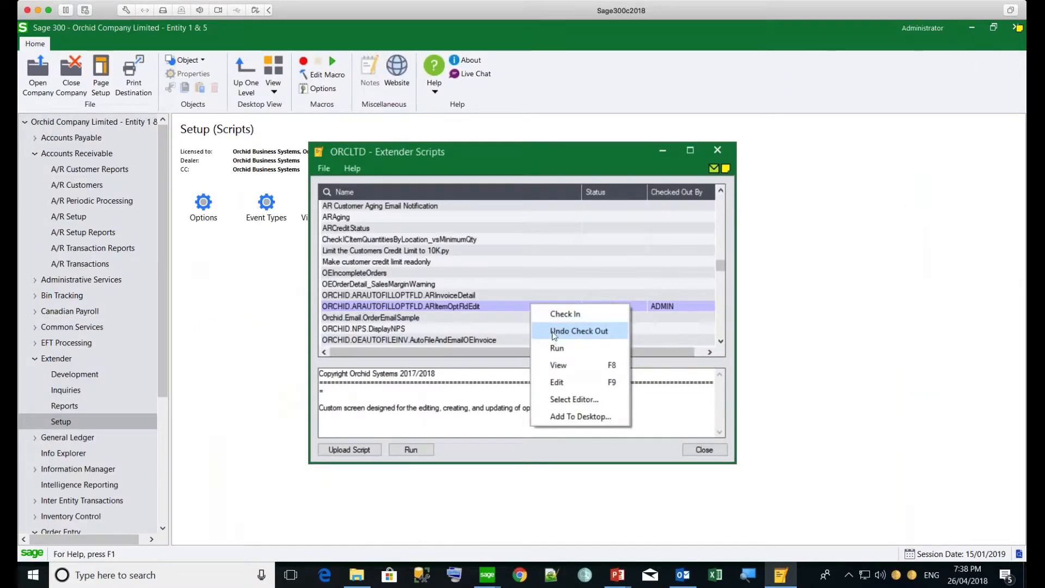
click(554, 331)
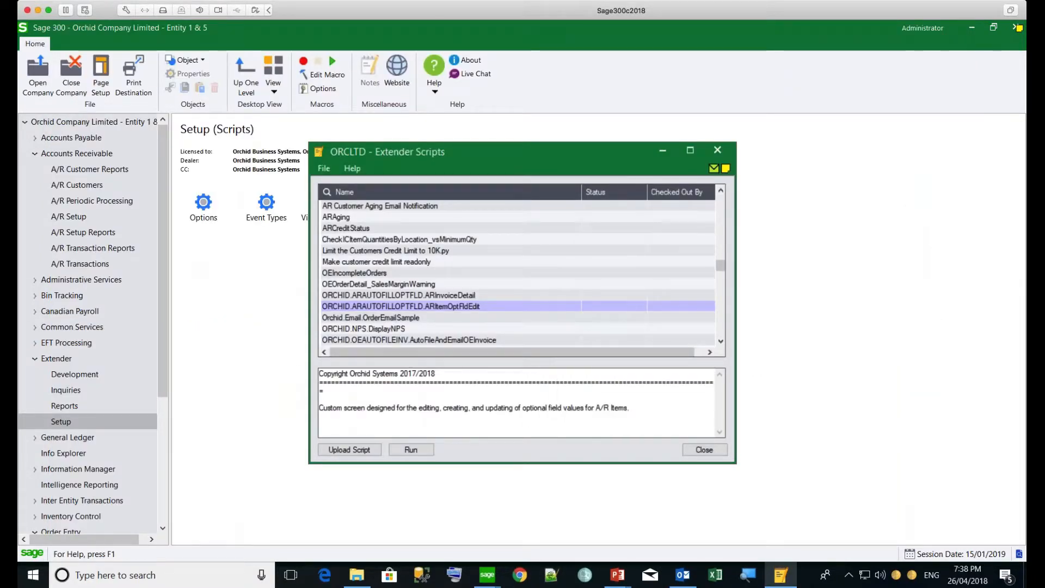
right_click(471, 314)
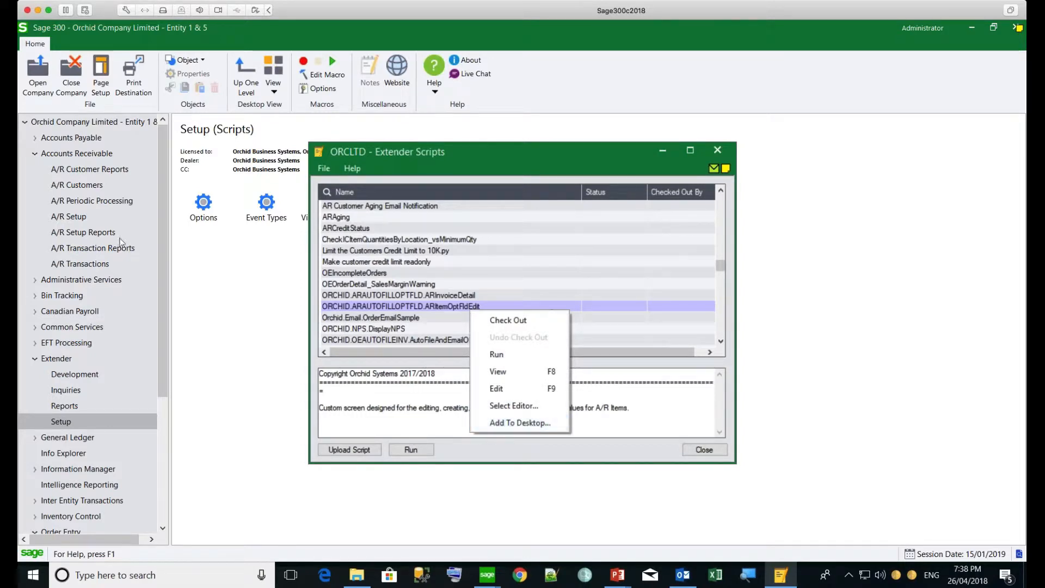
- Open the ARItemOptFldEdit custom screen from A/R Setup, browse its records from BK-360 to CA-59, and close it
click(73, 218)
click(82, 219)
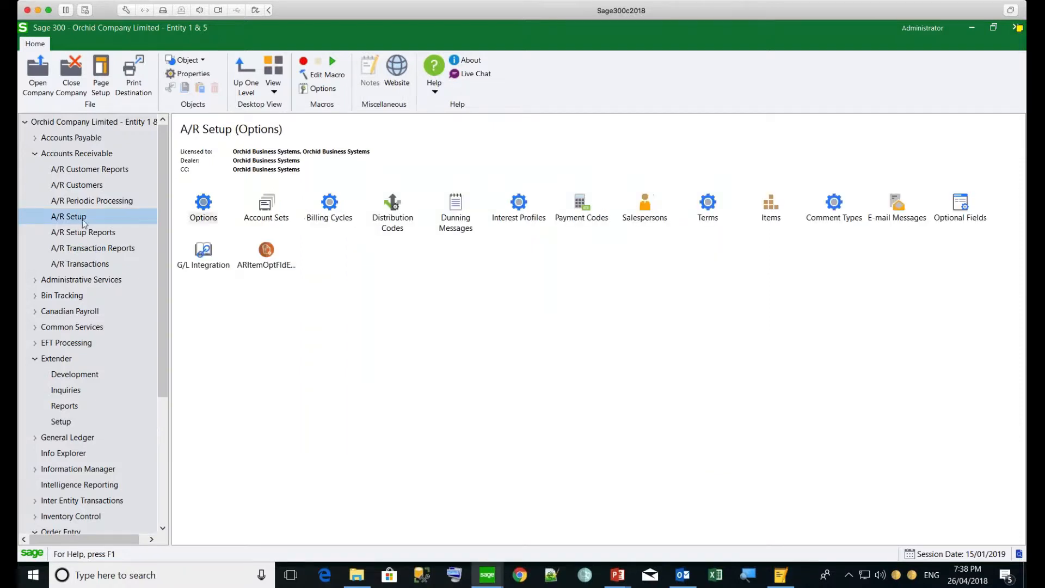
double_click(266, 250)
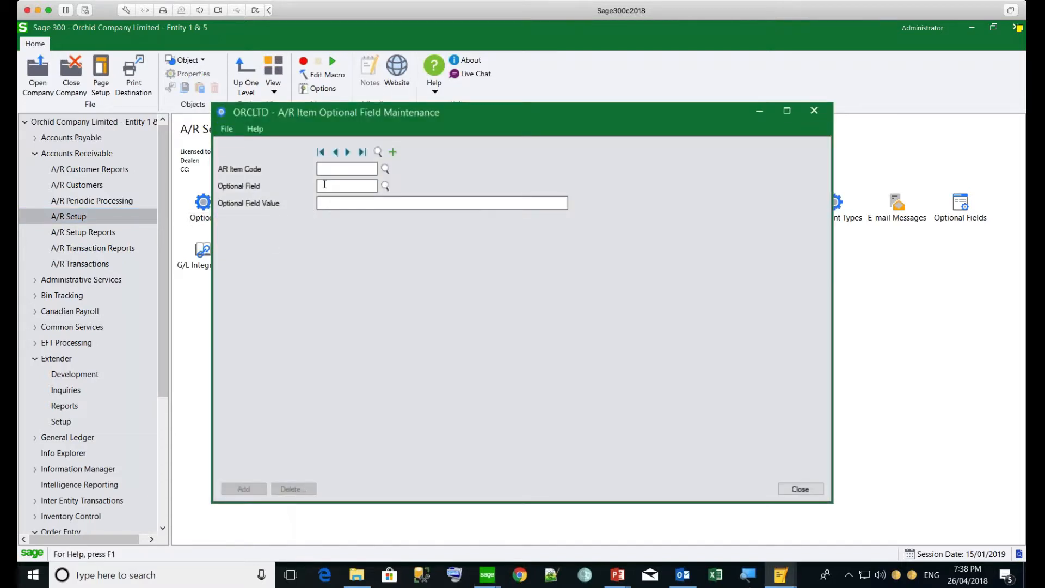
click(348, 152)
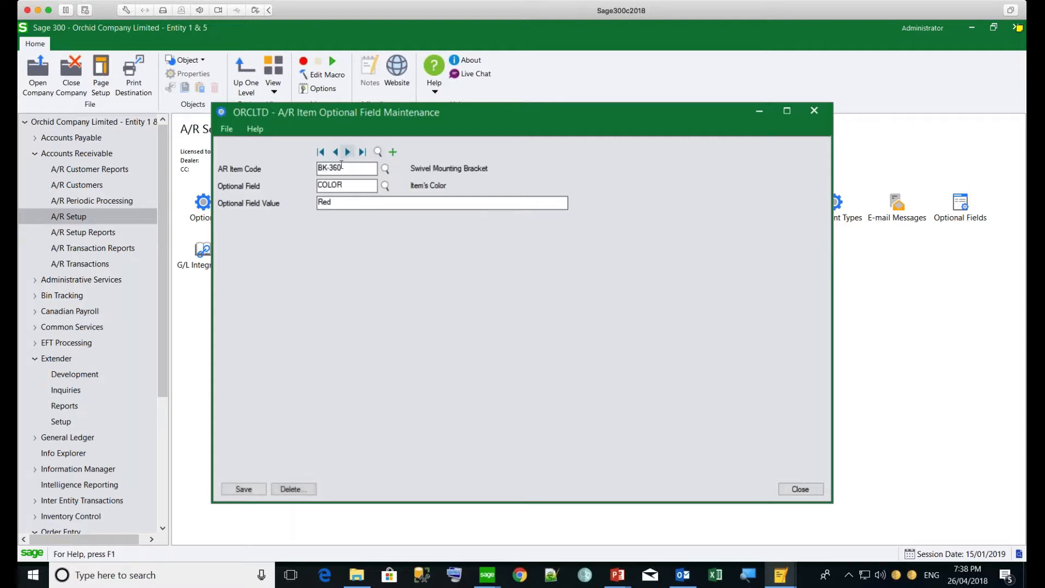
drag(348, 170, 308, 169)
drag(358, 185, 311, 184)
click(348, 153)
click(347, 152)
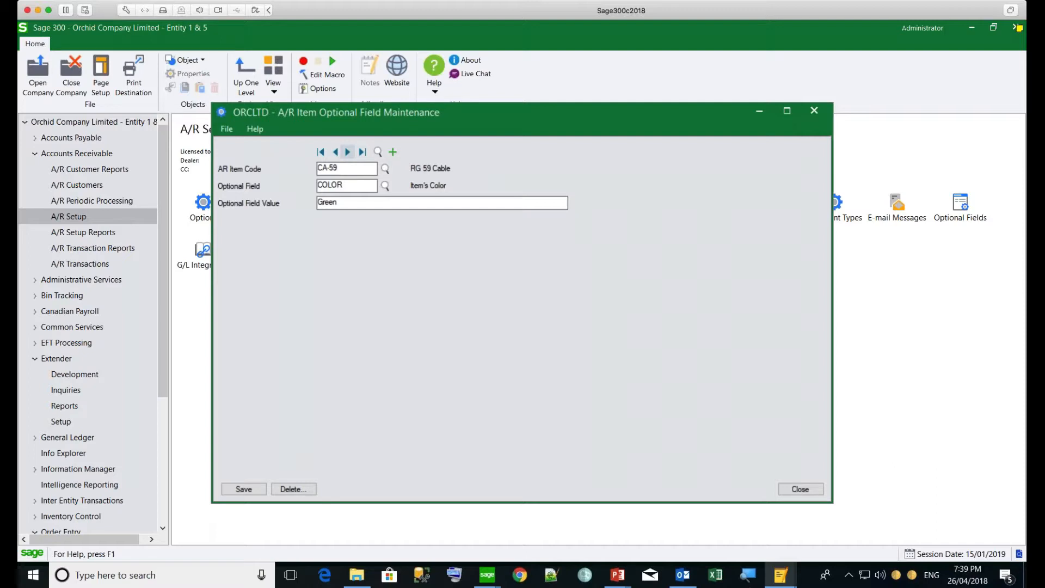
click(801, 489)
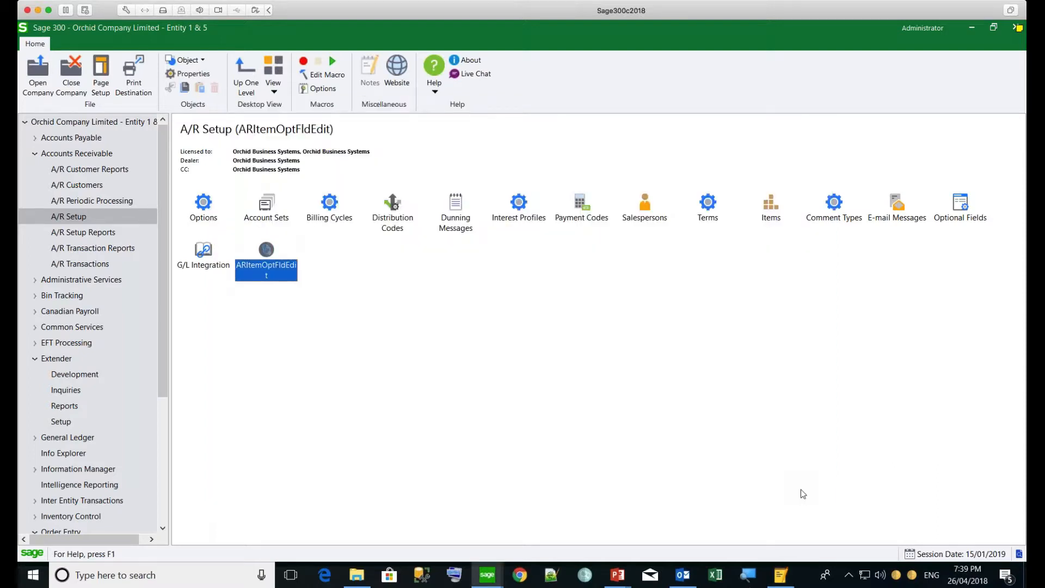
- Load the AR0033 Invoice Details view in Extender's View Events and Scripts and show its attached scripts
click(69, 422)
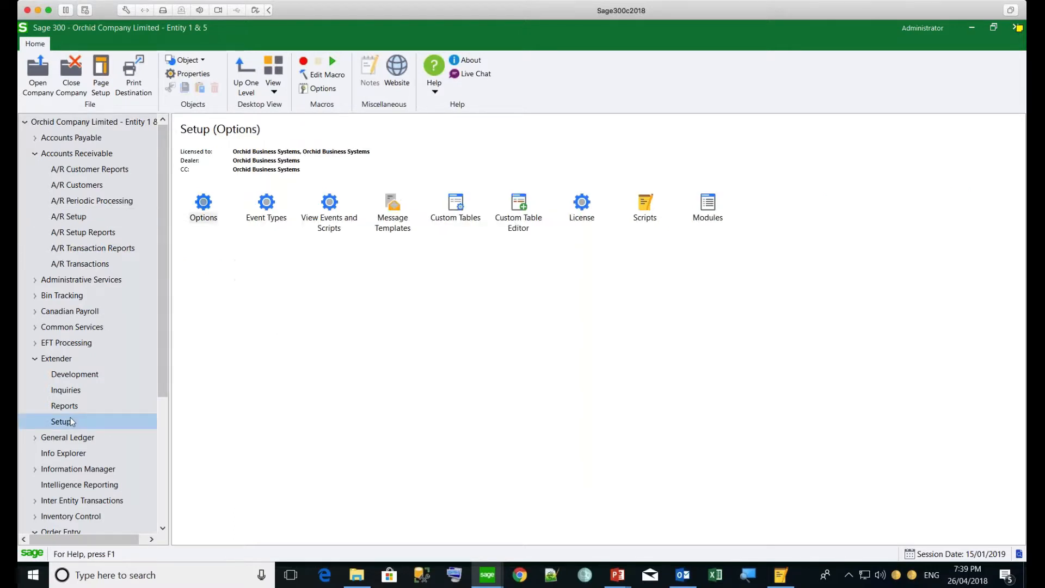
double_click(353, 206)
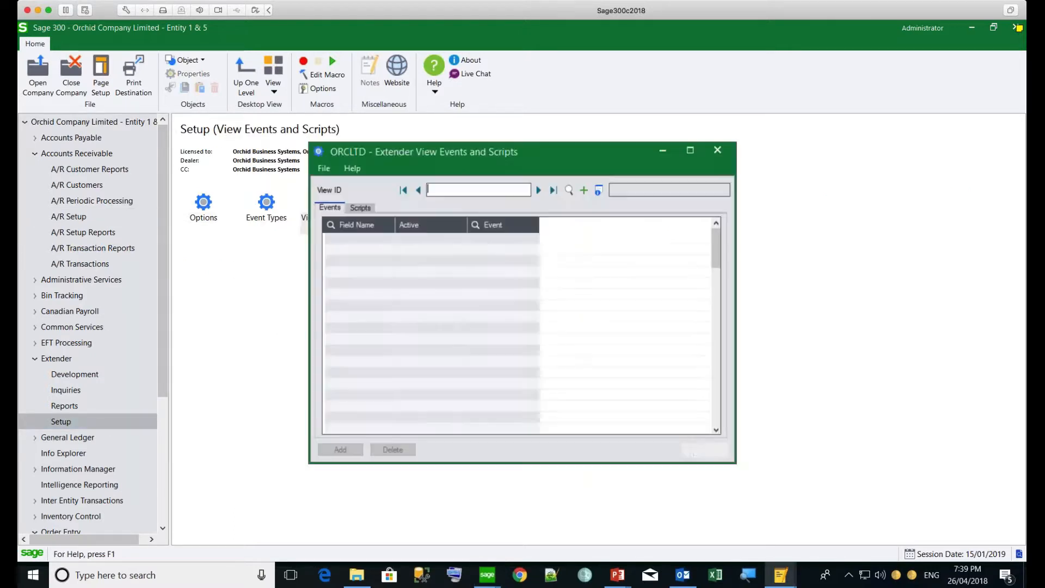
click(569, 190)
click(173, 221)
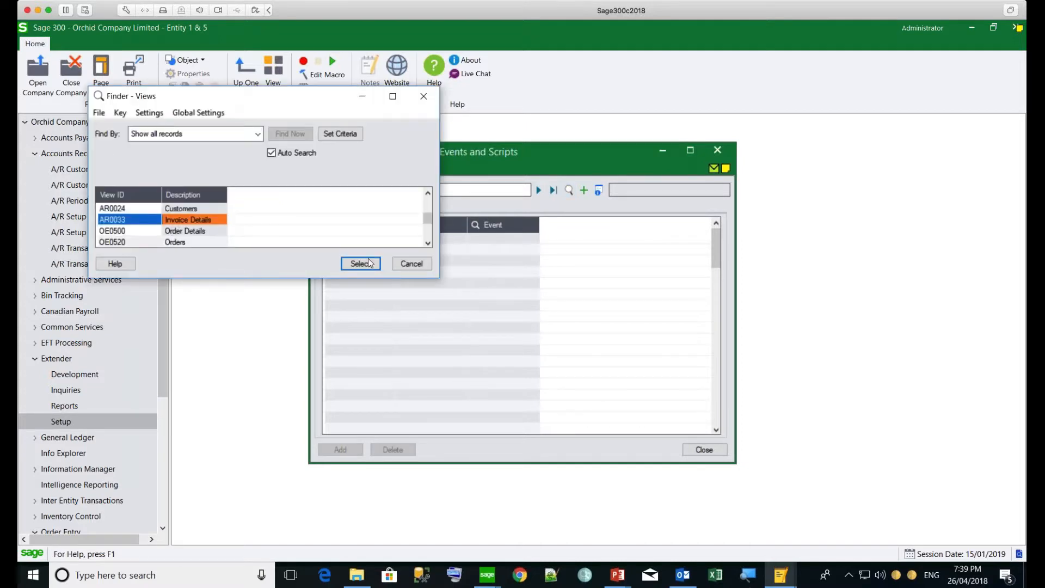
click(369, 263)
click(361, 207)
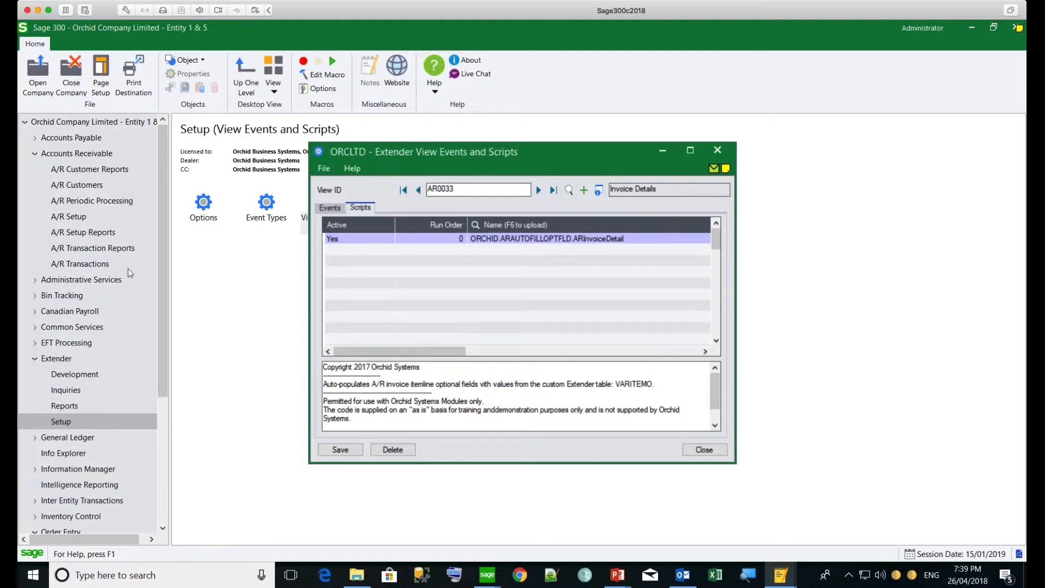
- Open batch 81, AR Item Invoices - default optional fields, from the A/R Invoice Batch List
click(86, 266)
double_click(211, 206)
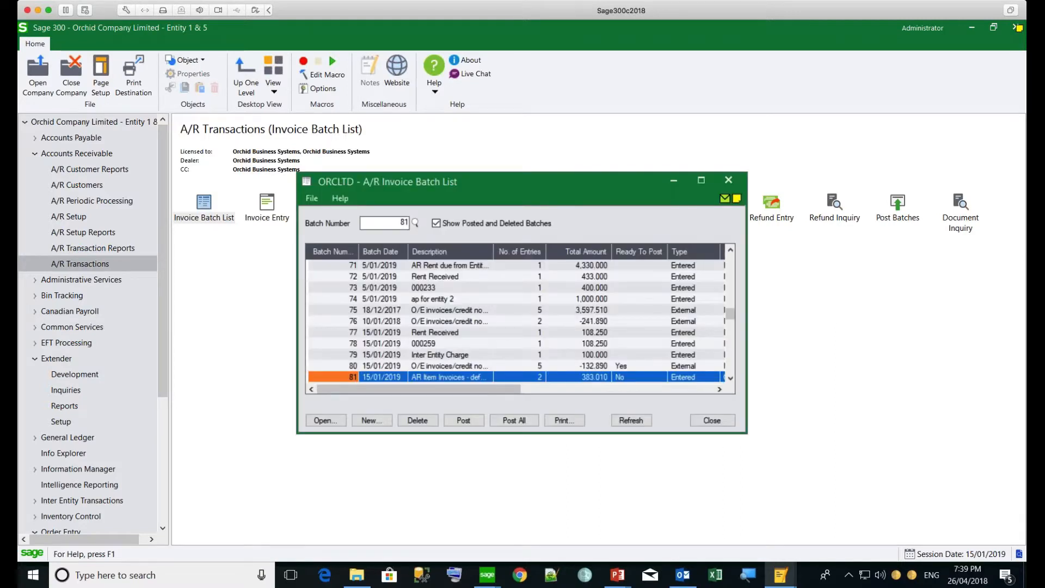
click(460, 377)
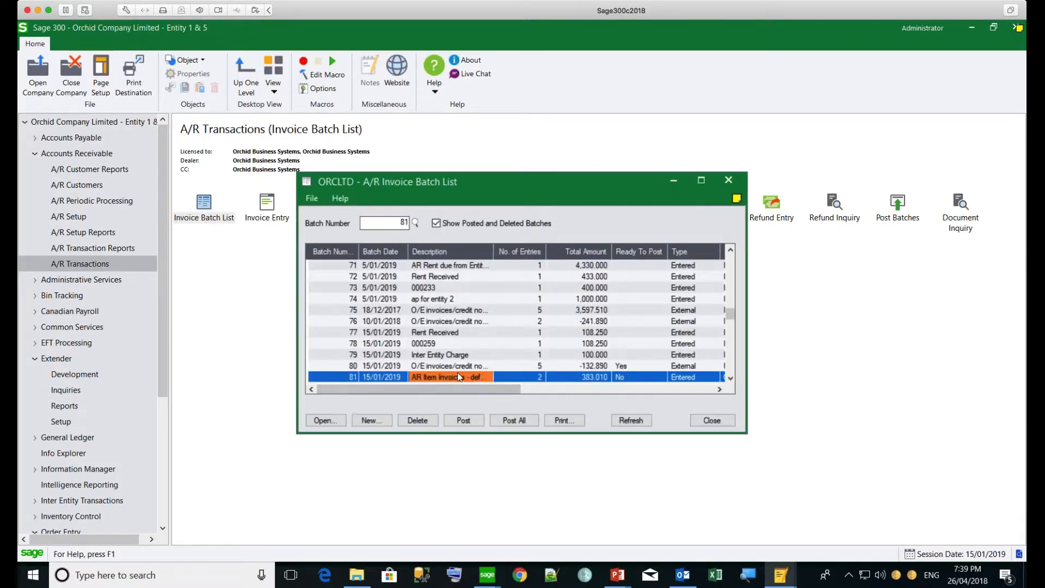
click(333, 425)
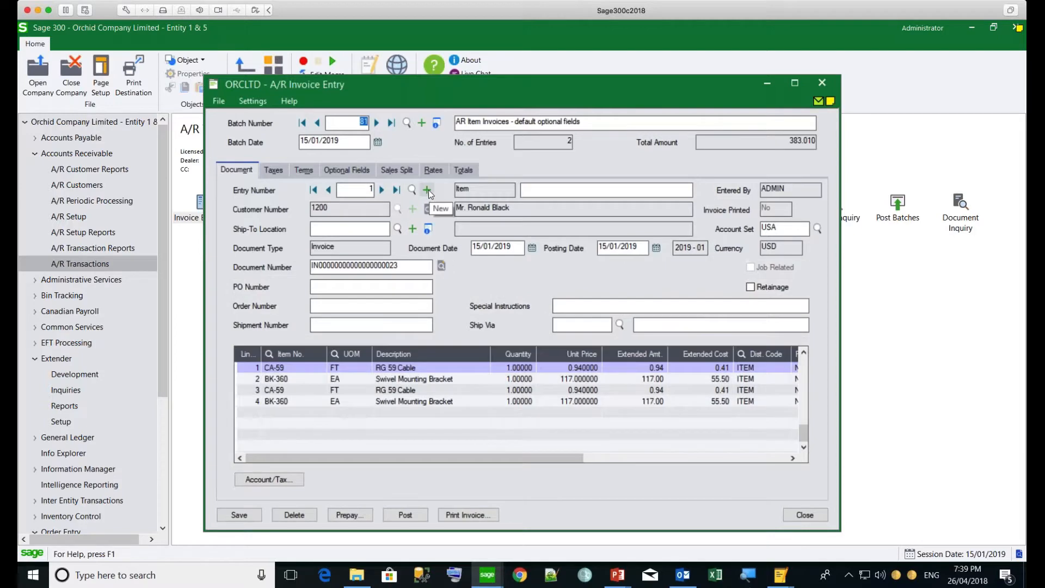
- Start a new item invoice entry in batch 81 and enter the customer number
click(428, 191)
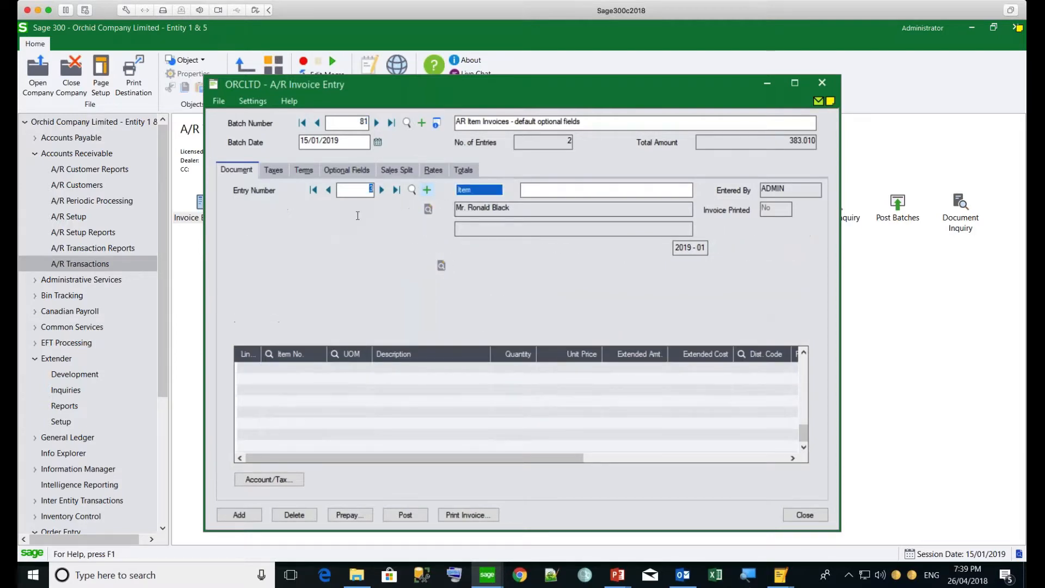
text(1200)
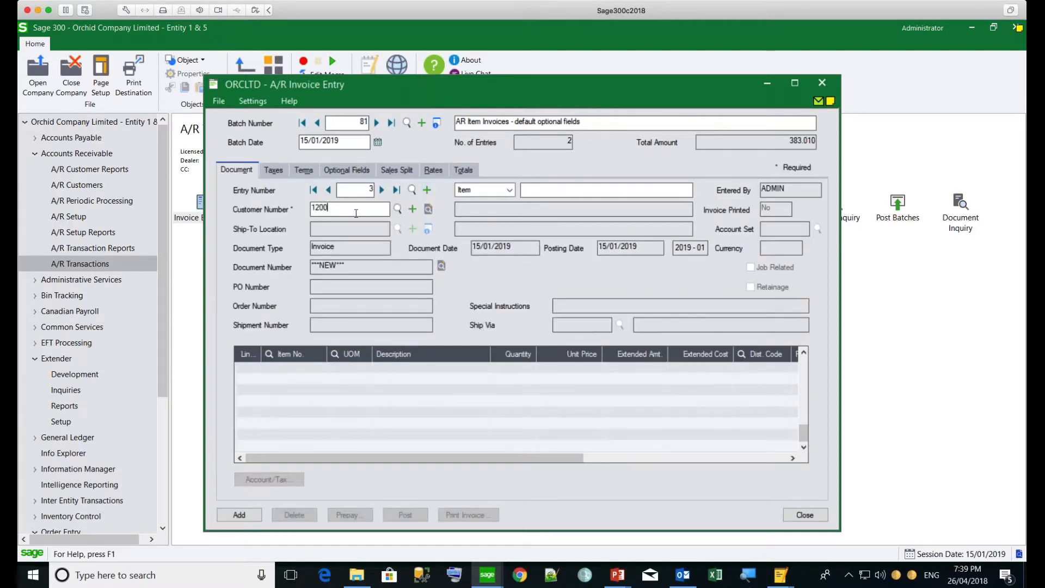
double_click(356, 213)
key(Tab)
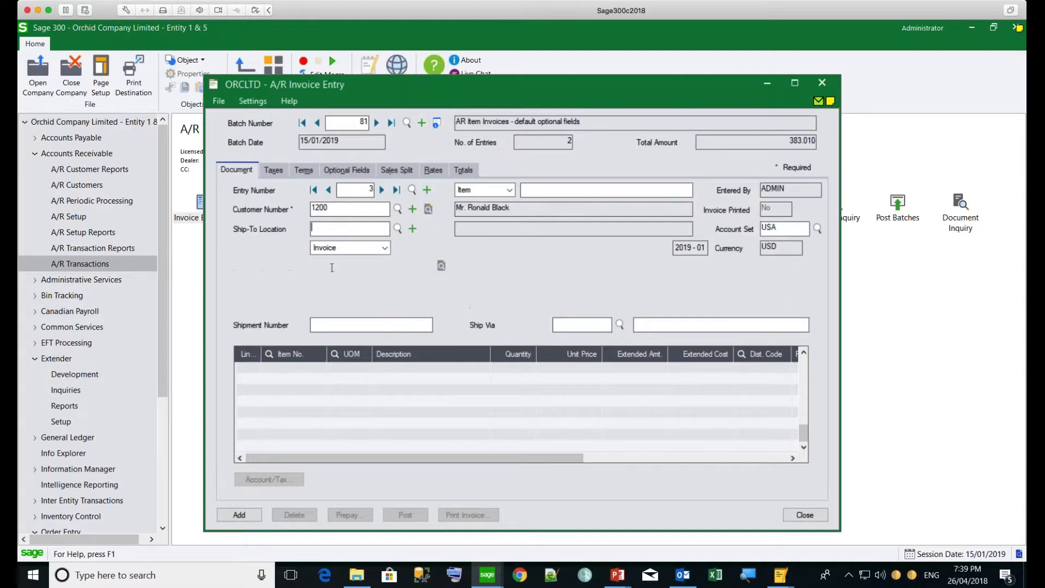
- Select item BK-360 on the first detail line of the new invoice entry
click(289, 371)
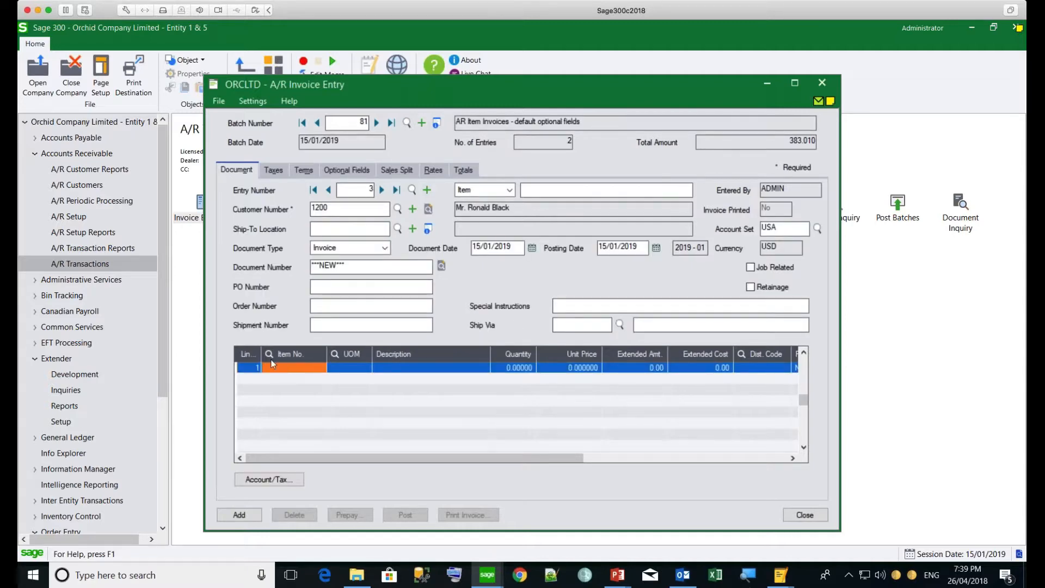
click(272, 355)
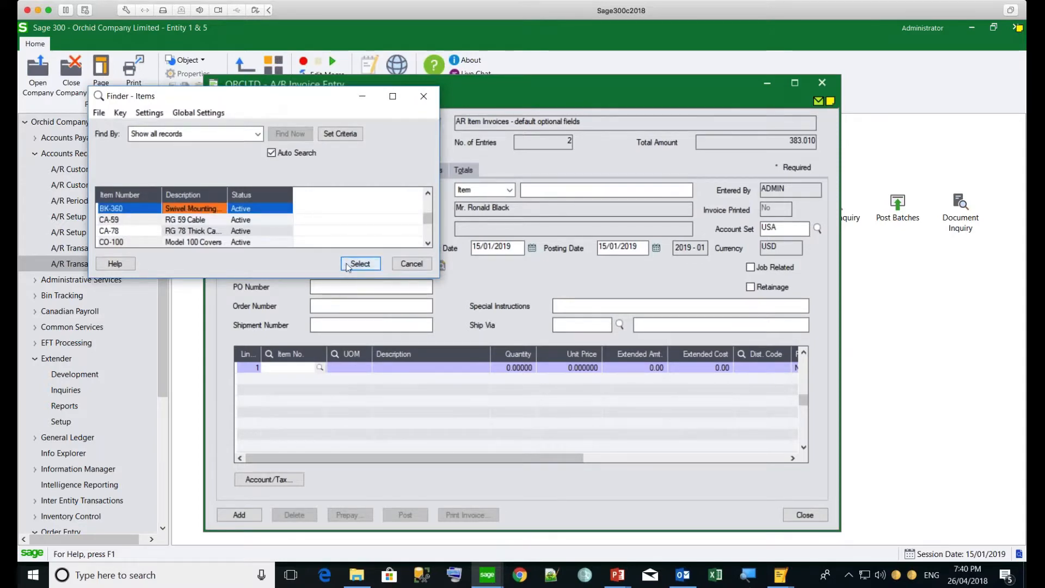
click(348, 266)
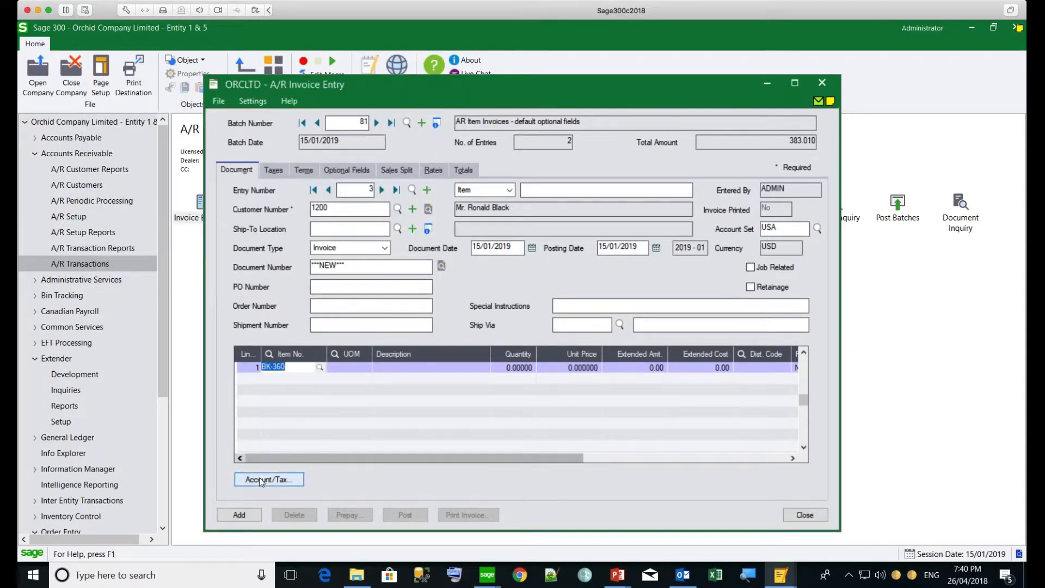
- Open the BK-360 line's account and tax details and examine its COLOR and SIZE optional fields
click(259, 478)
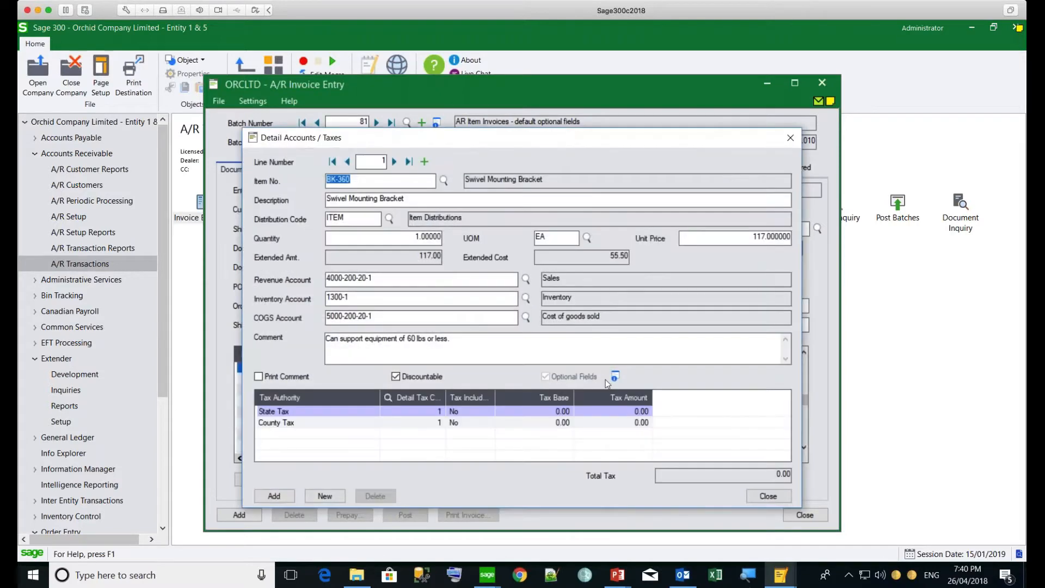
click(614, 377)
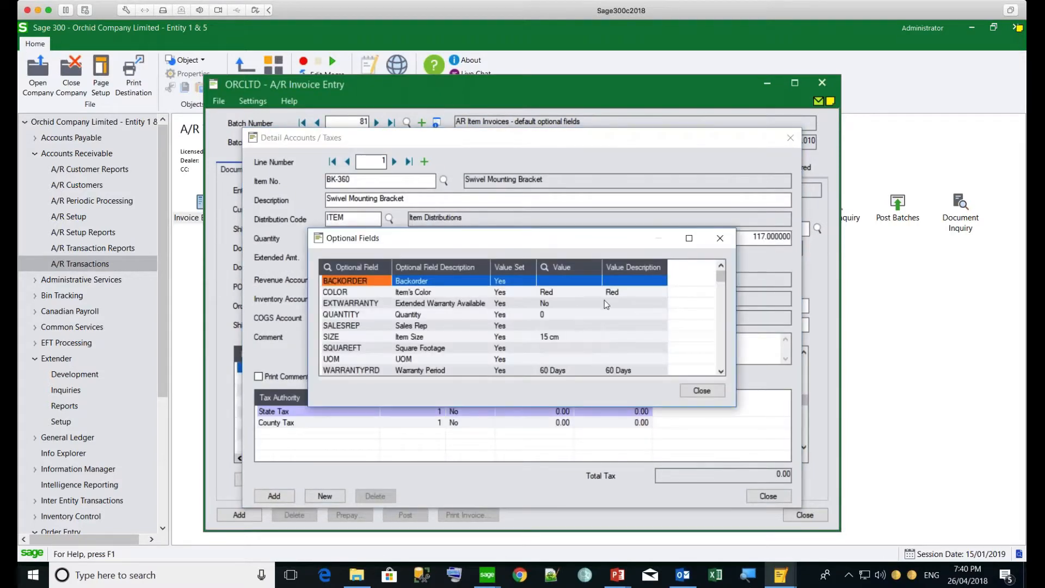
click(610, 297)
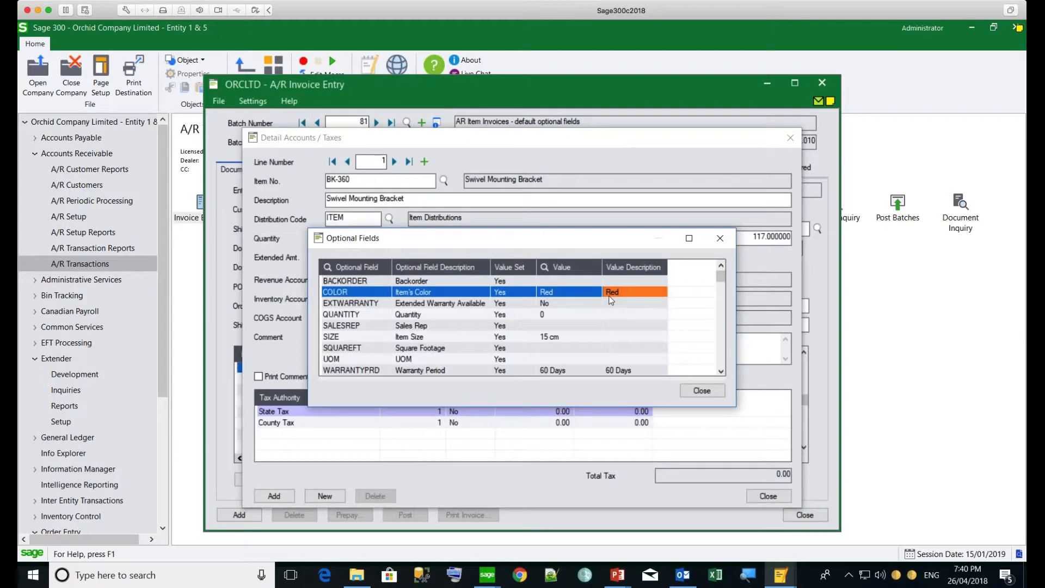
click(589, 341)
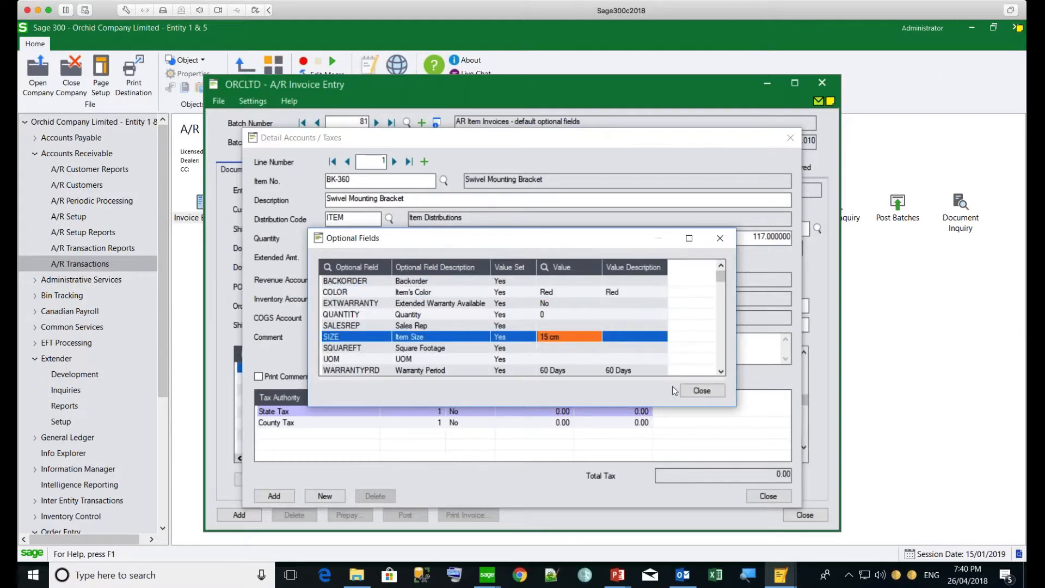
click(701, 391)
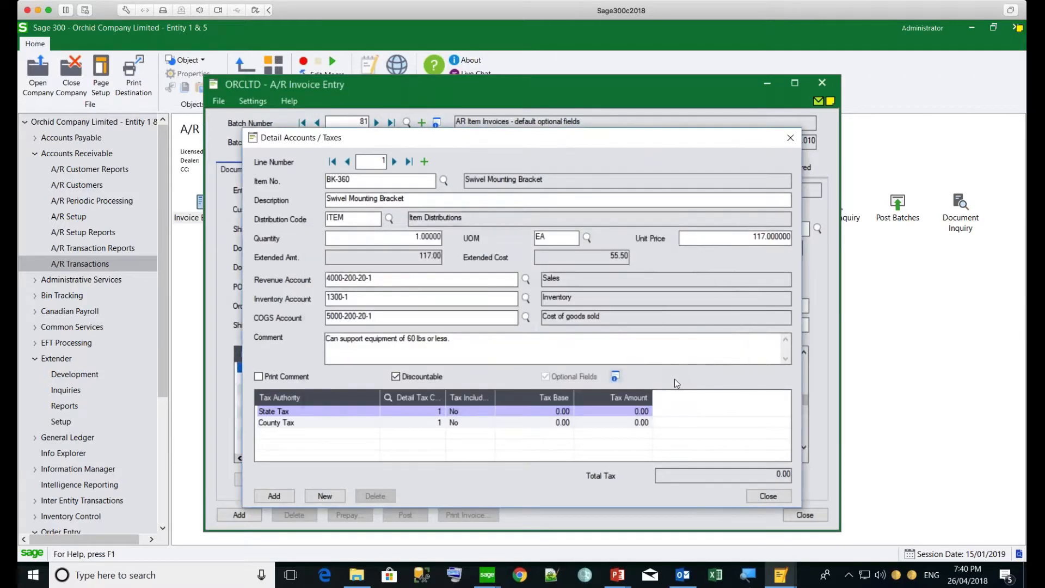
- Add the BK-360 line to the invoice and create a second detail line with item CA-59
click(274, 495)
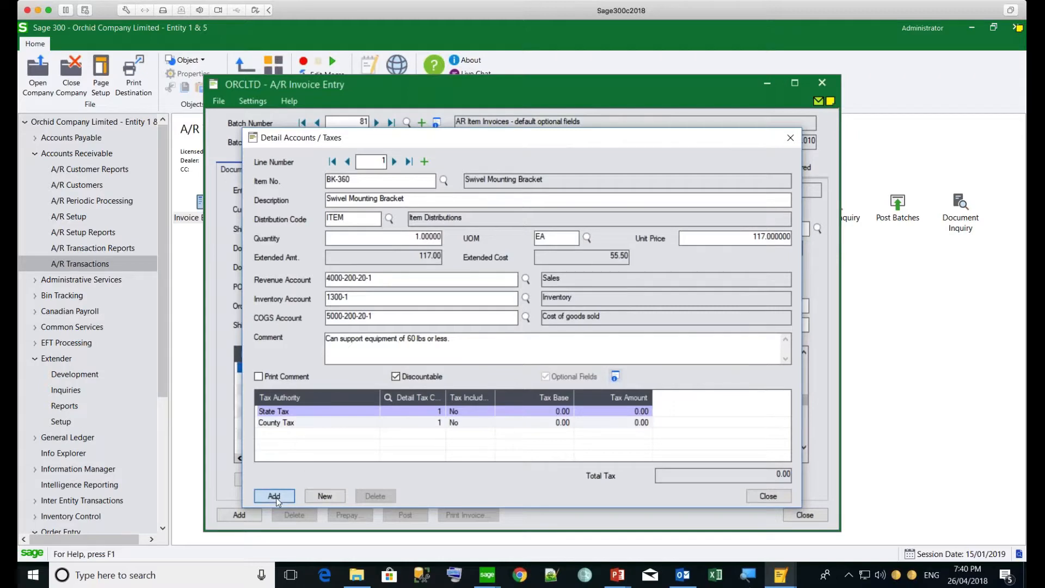
click(424, 162)
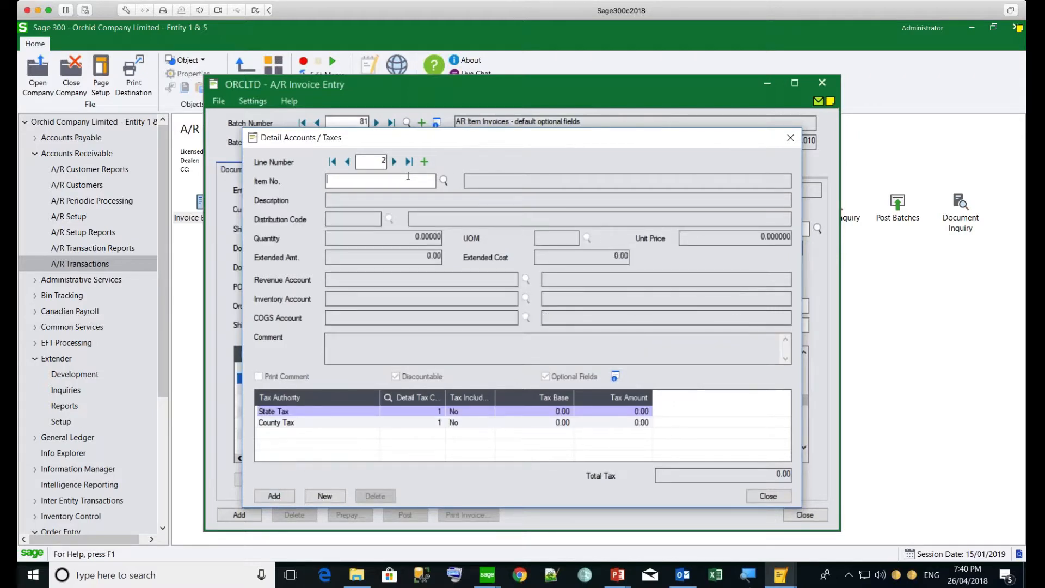
click(443, 180)
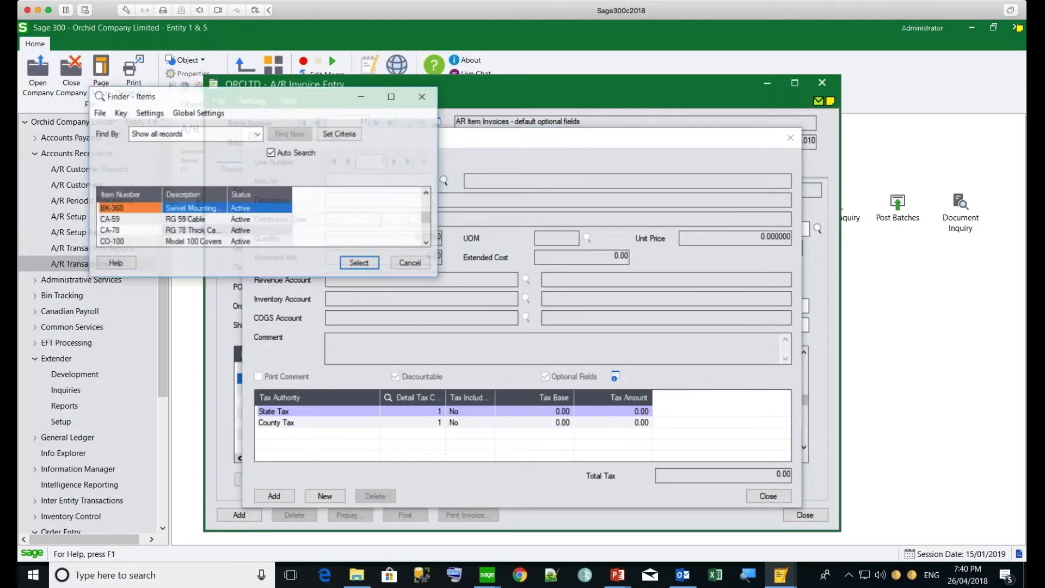
click(104, 219)
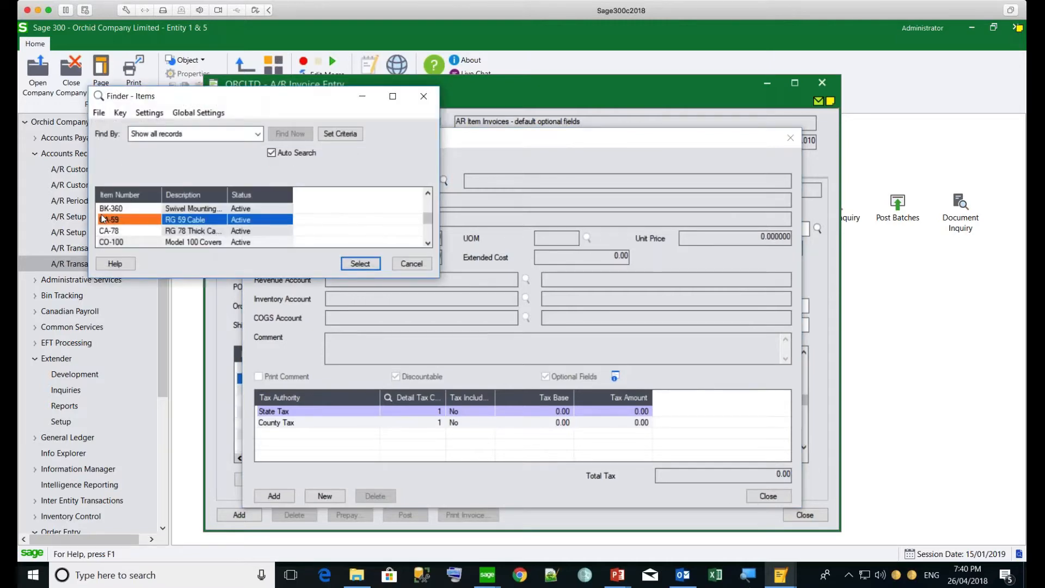
click(360, 263)
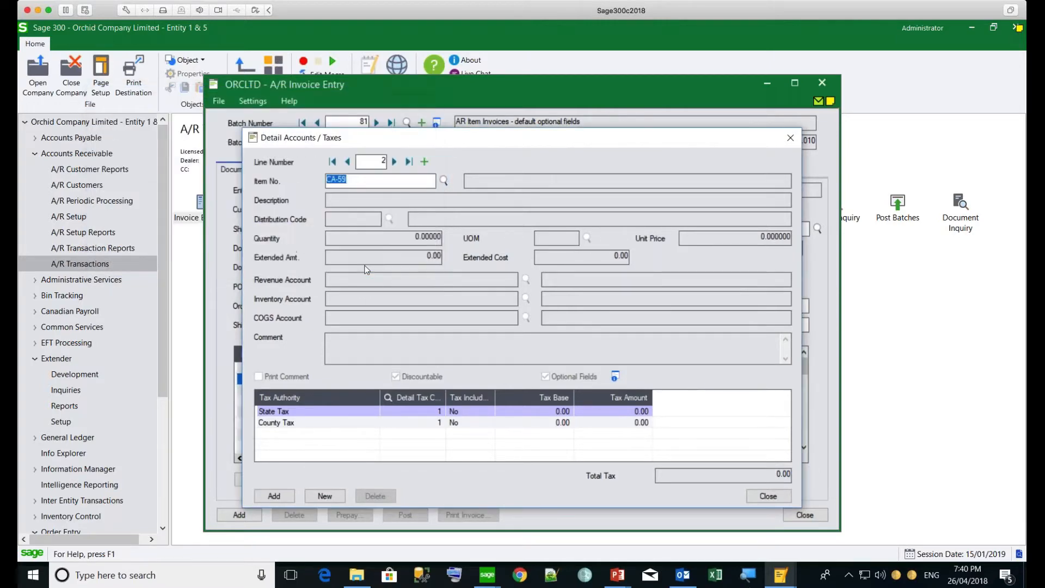
- Examine the COLOR optional field and the other optional fields on the CA-59 line
click(616, 377)
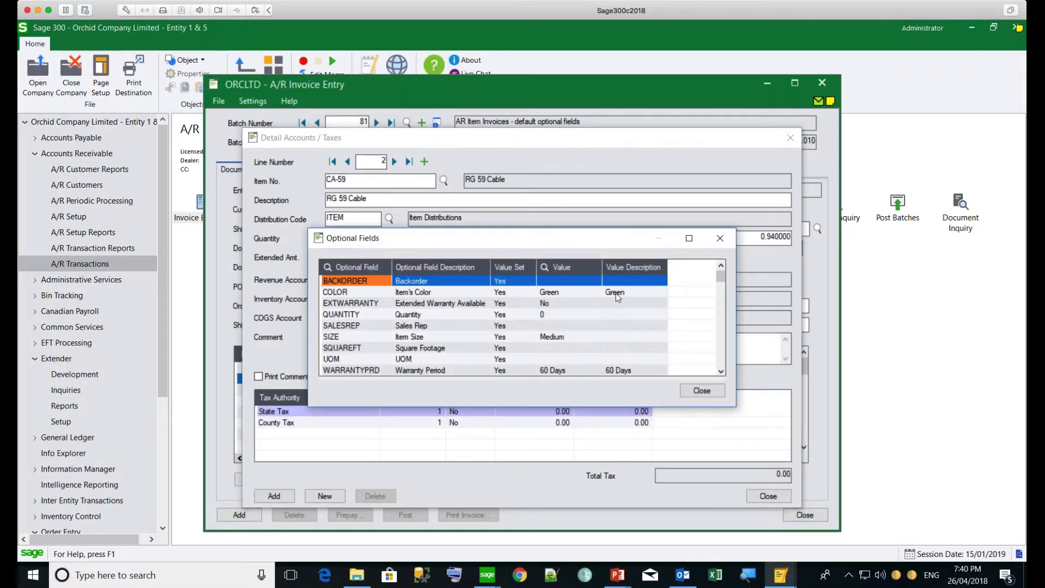
click(617, 294)
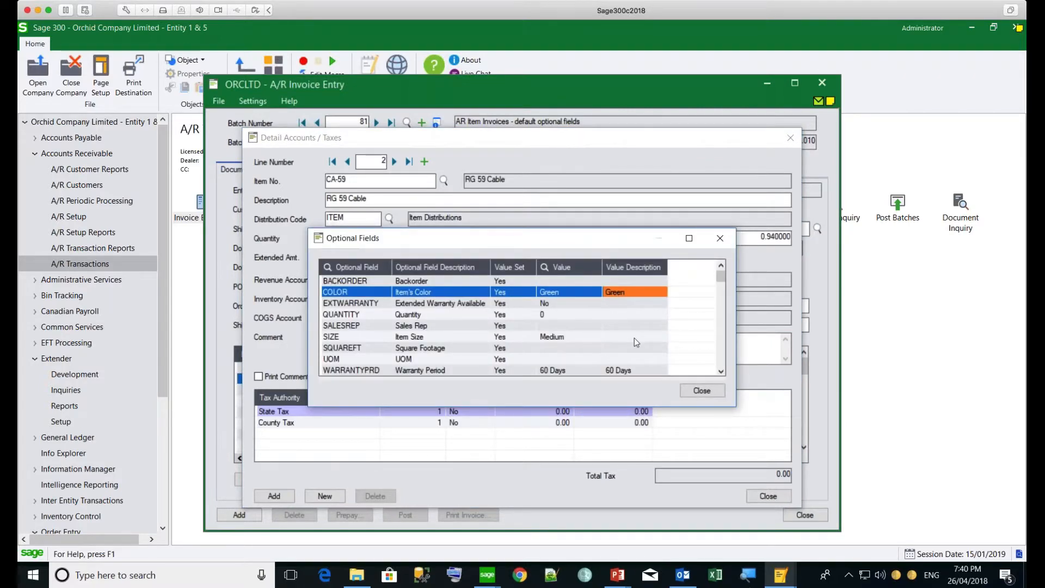
click(702, 391)
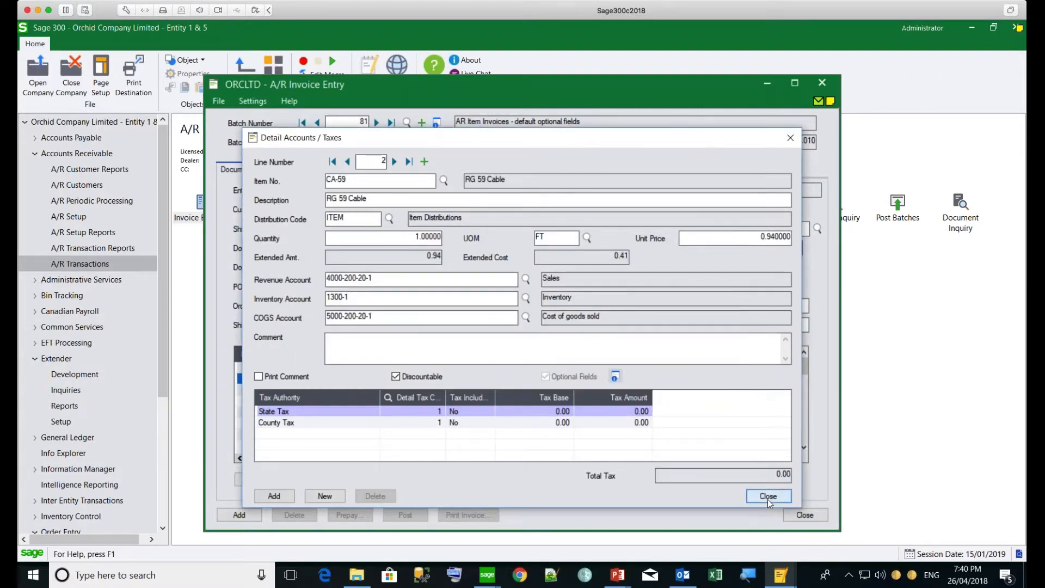
- Close the line details, add the invoice entry to batch 81, and dismiss the credit check
click(768, 496)
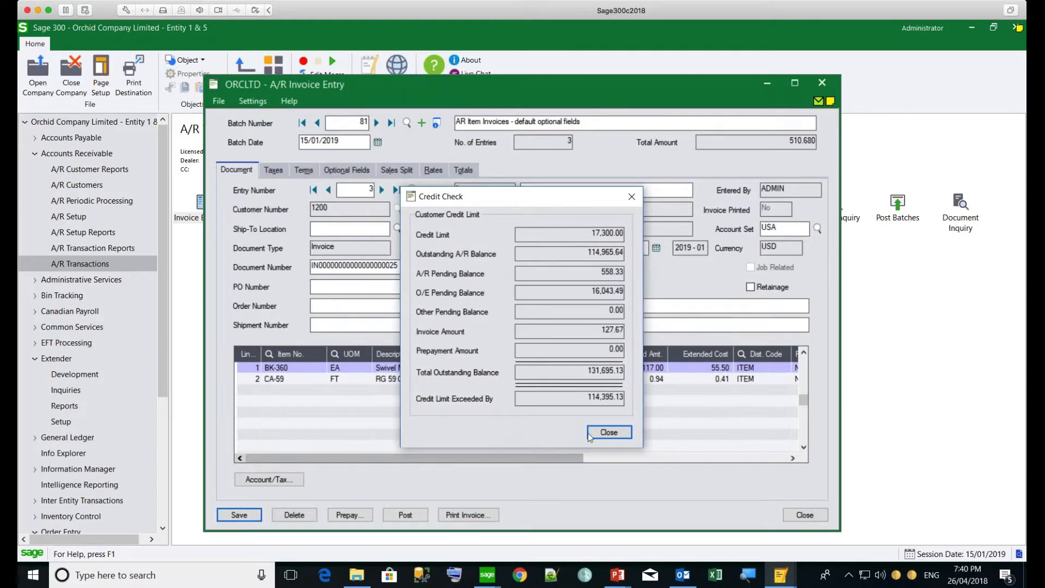
click(608, 433)
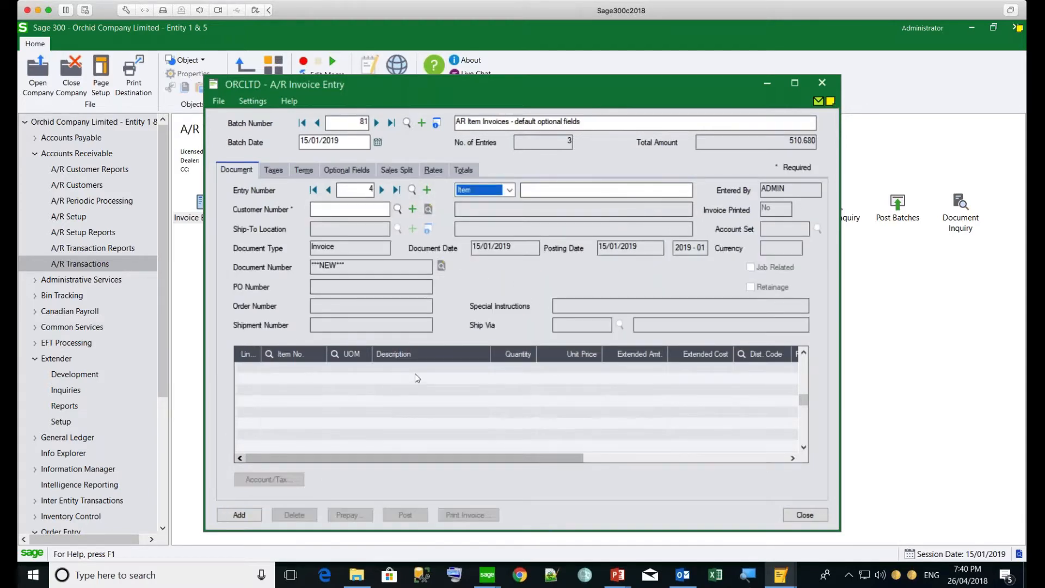
- Redisplay entry 3 of batch 81, look through the available commands and settings, and close A/R Invoice Entry
click(328, 189)
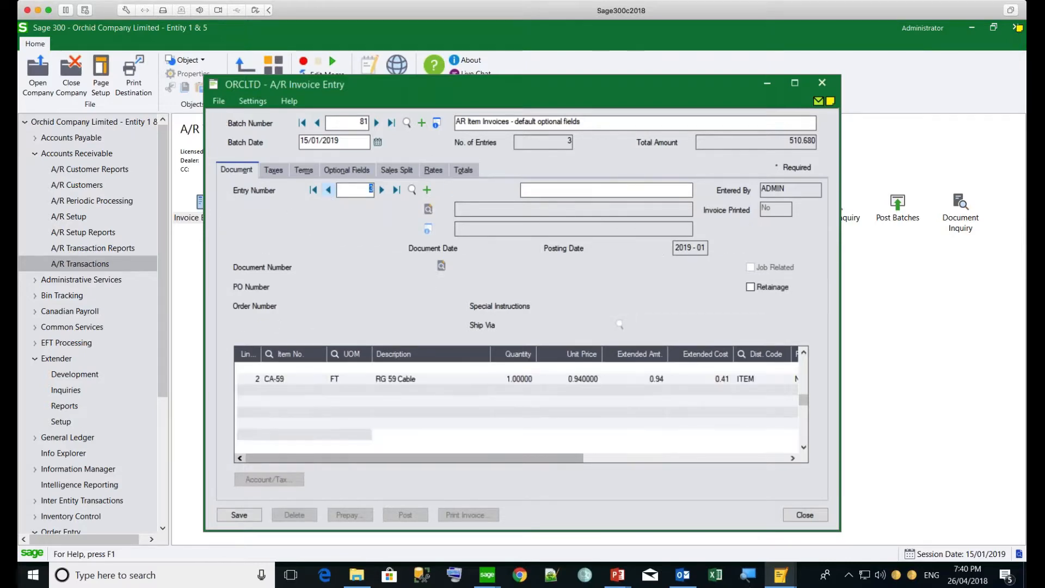
click(219, 102)
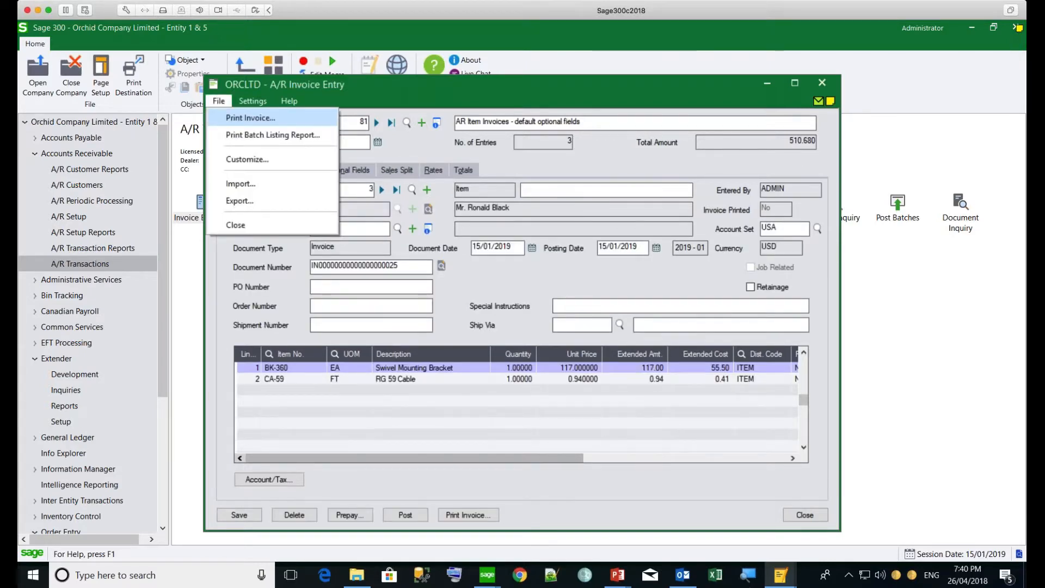
click(253, 101)
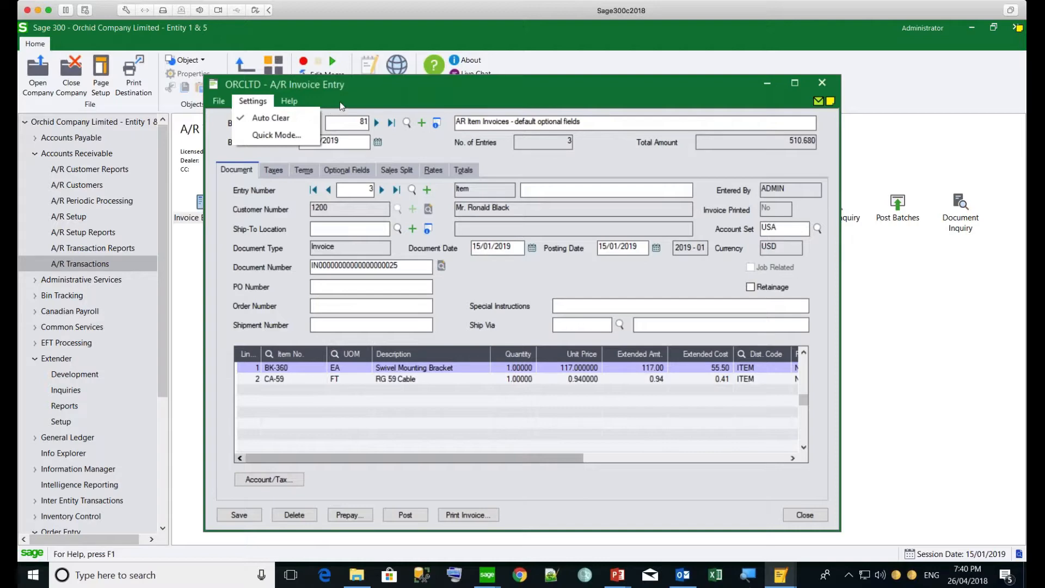
click(342, 106)
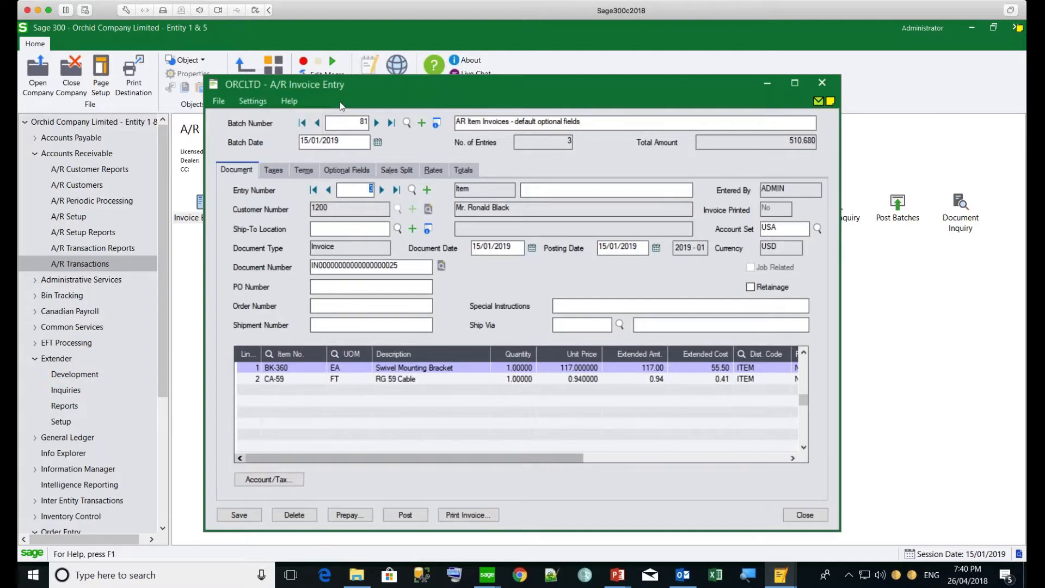
click(823, 86)
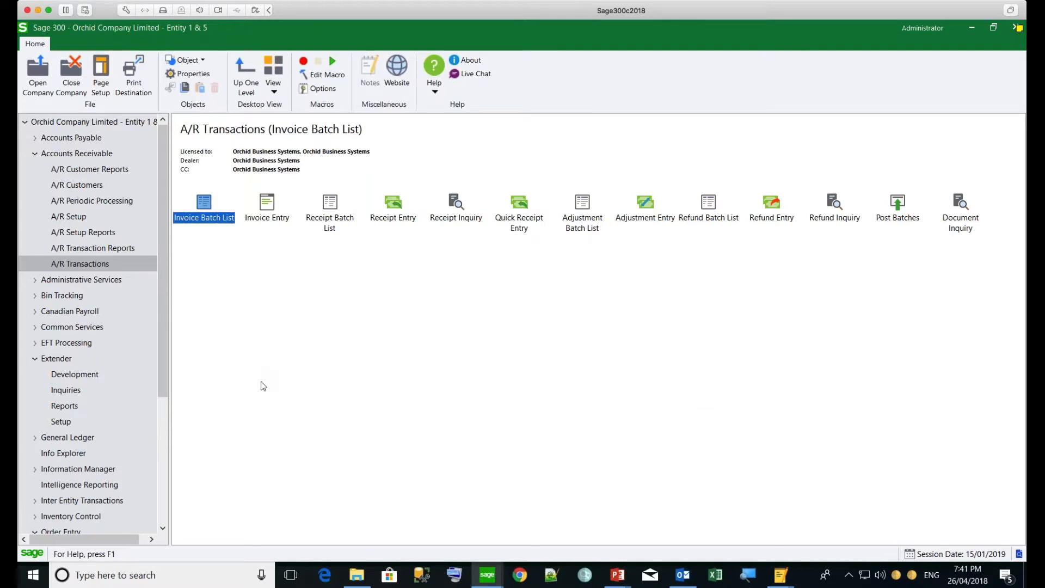
- Open Order Entry from O/E Transactions and display the first sales order beside its information panel
drag(161, 388, 162, 546)
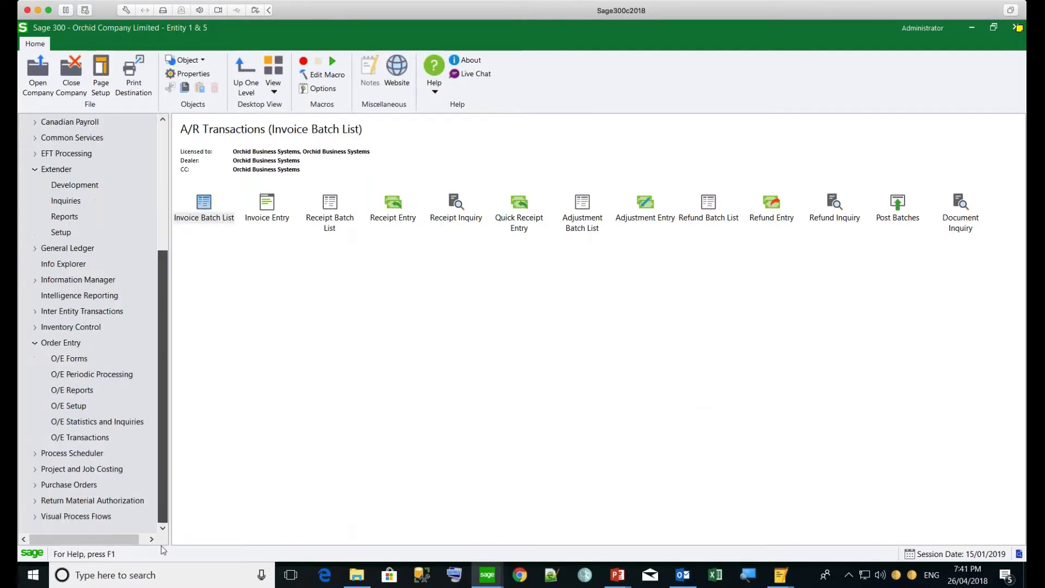
click(84, 439)
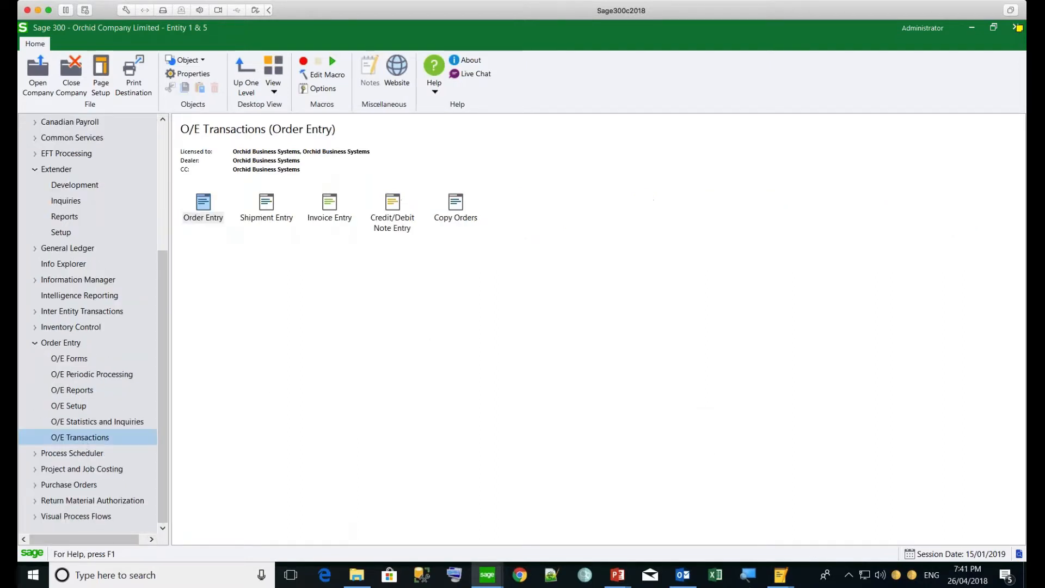
double_click(204, 209)
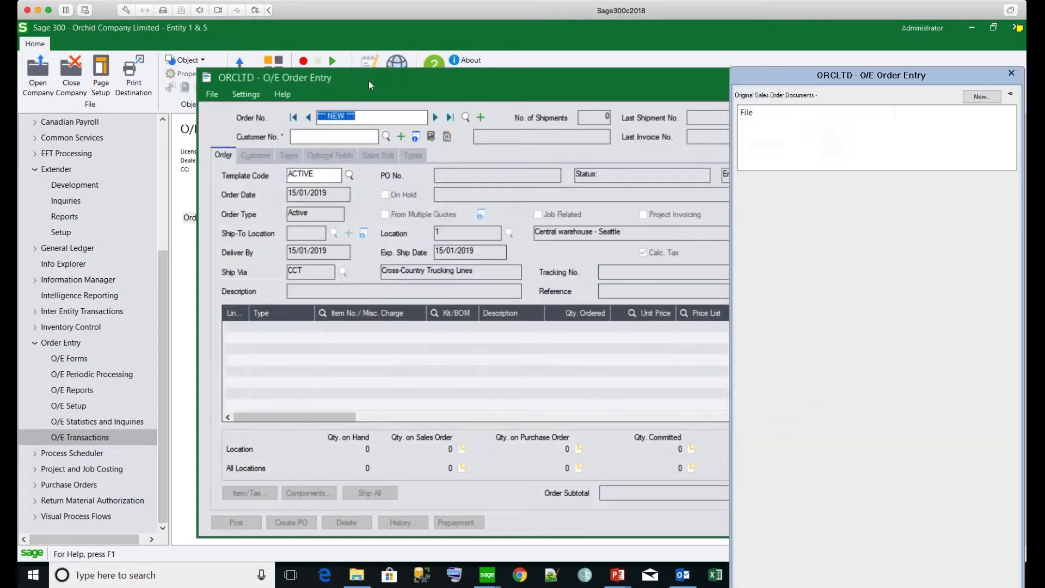
drag(368, 80, 268, 74)
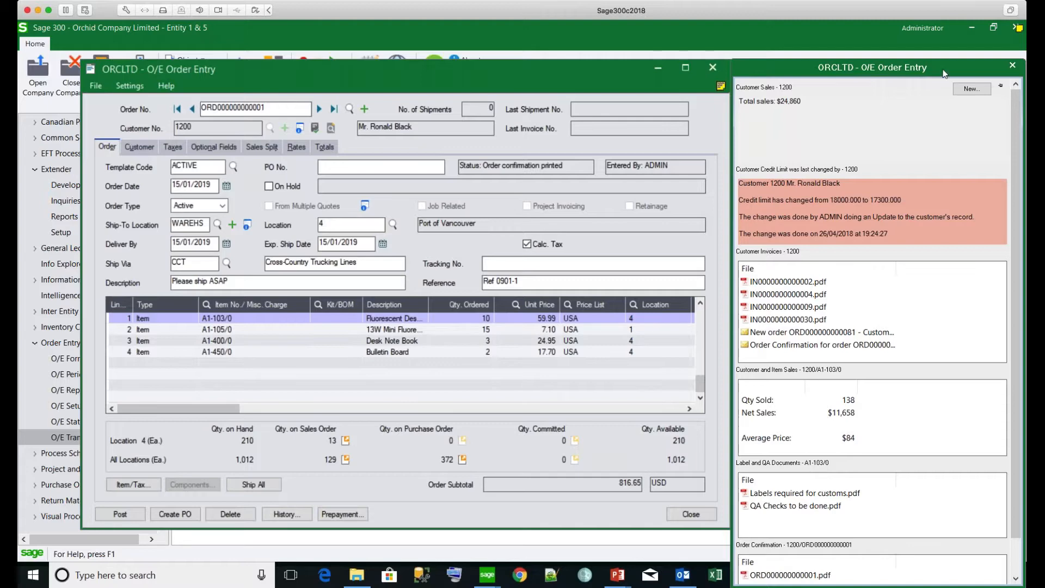
- Examine the customer's total sales, the credit limit change and the sales figures for item A1-105/0, and close Order Entry
drag(804, 102, 737, 101)
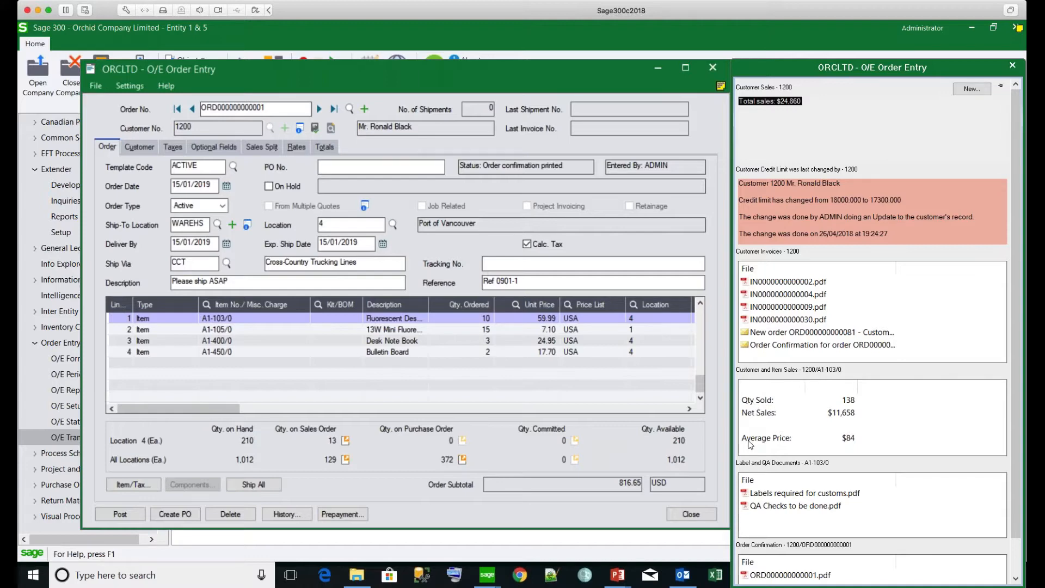
click(223, 330)
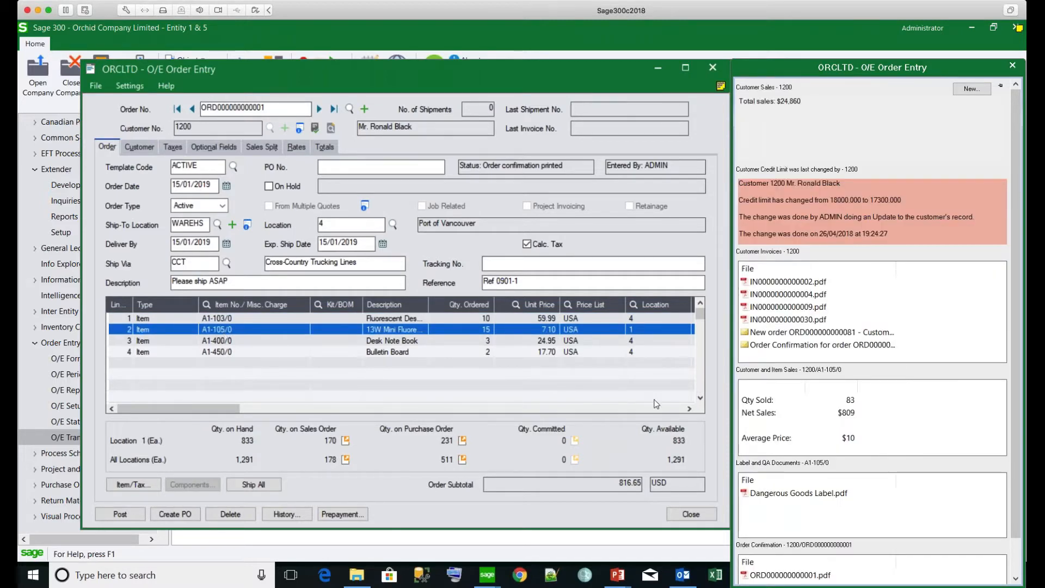
click(811, 405)
click(797, 415)
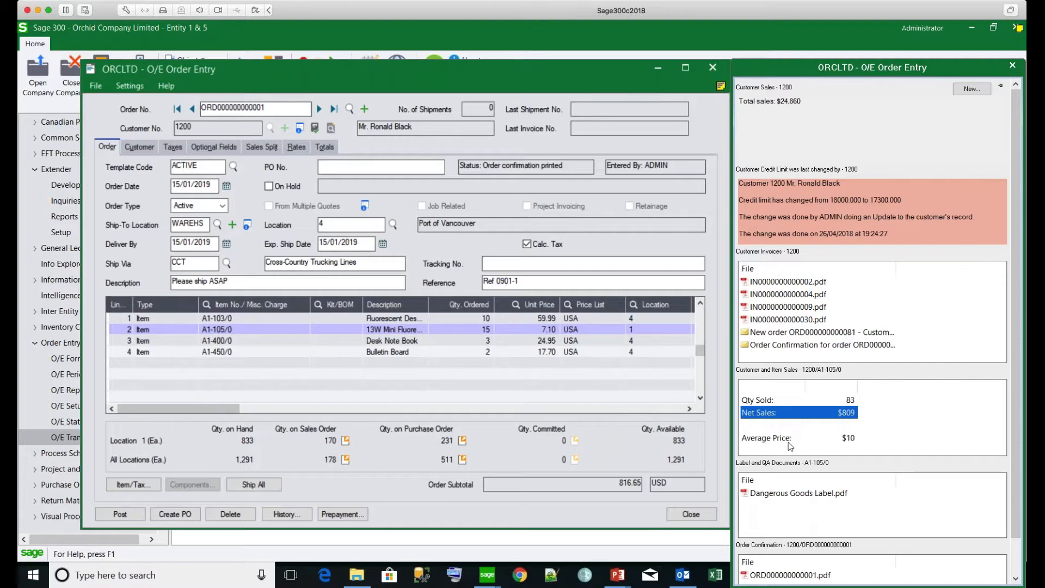
click(788, 441)
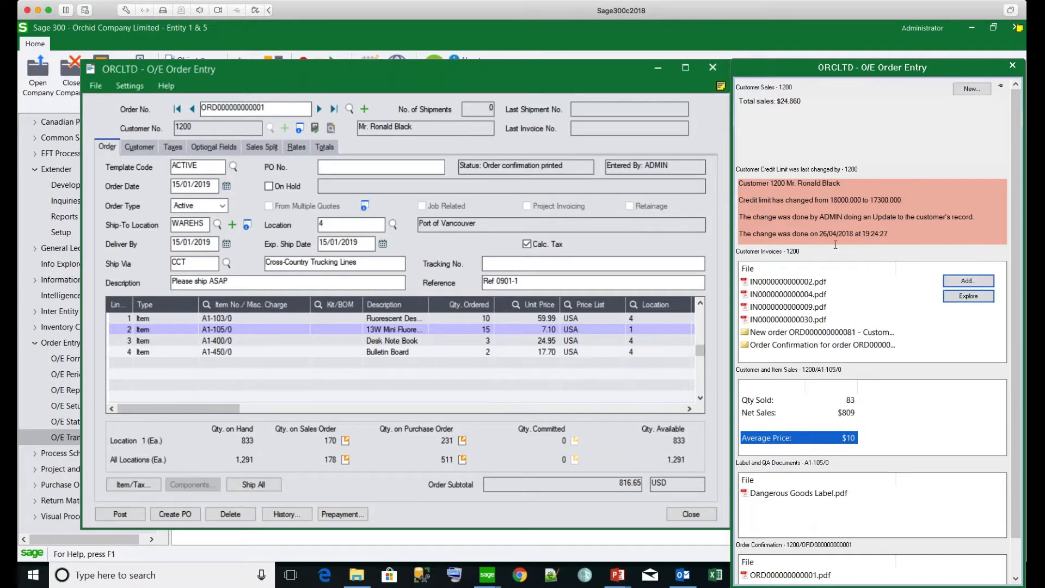
mouse_move(838, 196)
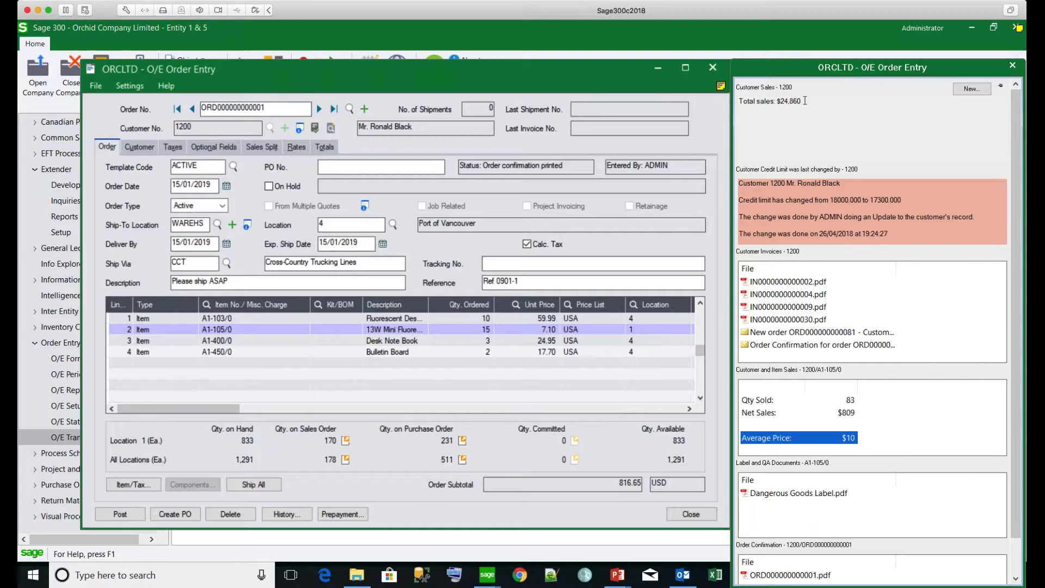
drag(804, 100, 773, 101)
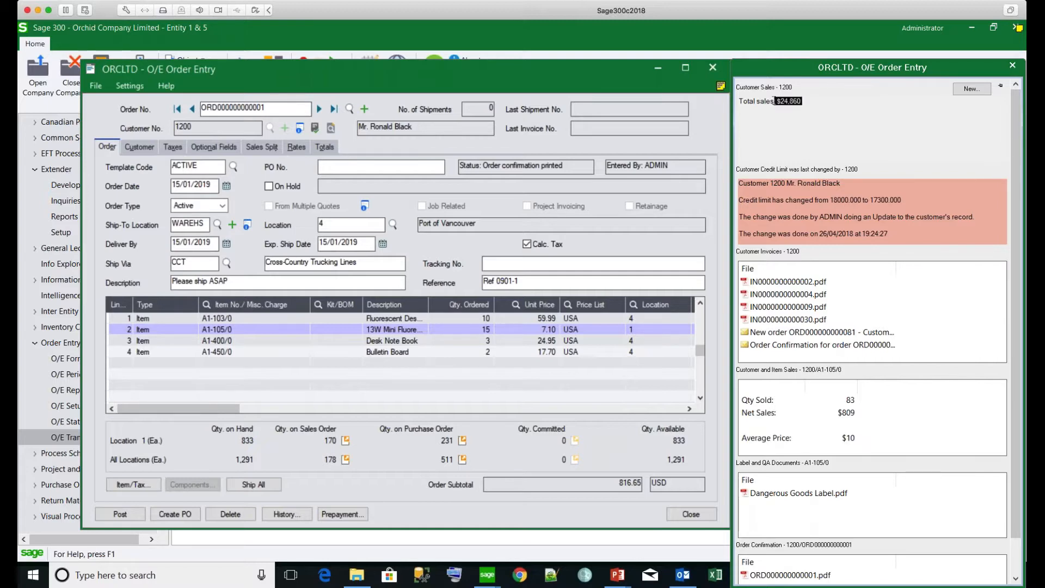
click(718, 67)
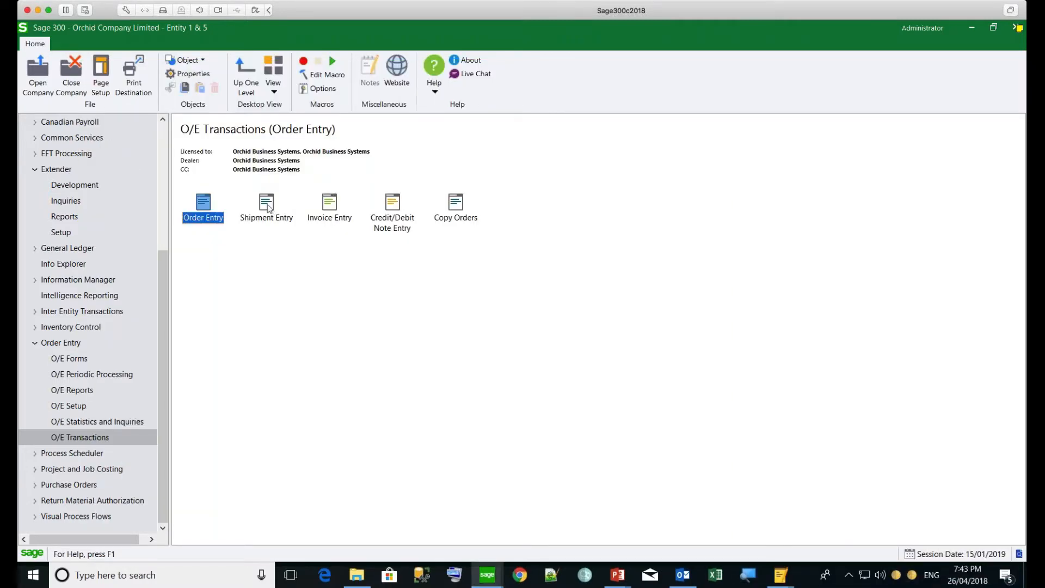
- Open Shipment Entry and display the first and second shipments, examining the backorders and A/R aging in the information panel
double_click(266, 205)
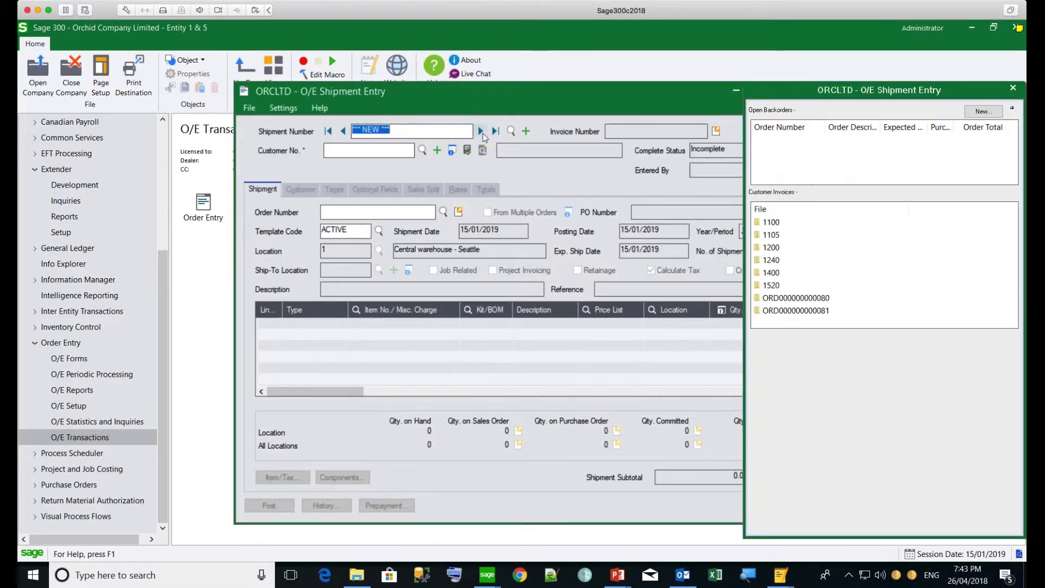
click(482, 132)
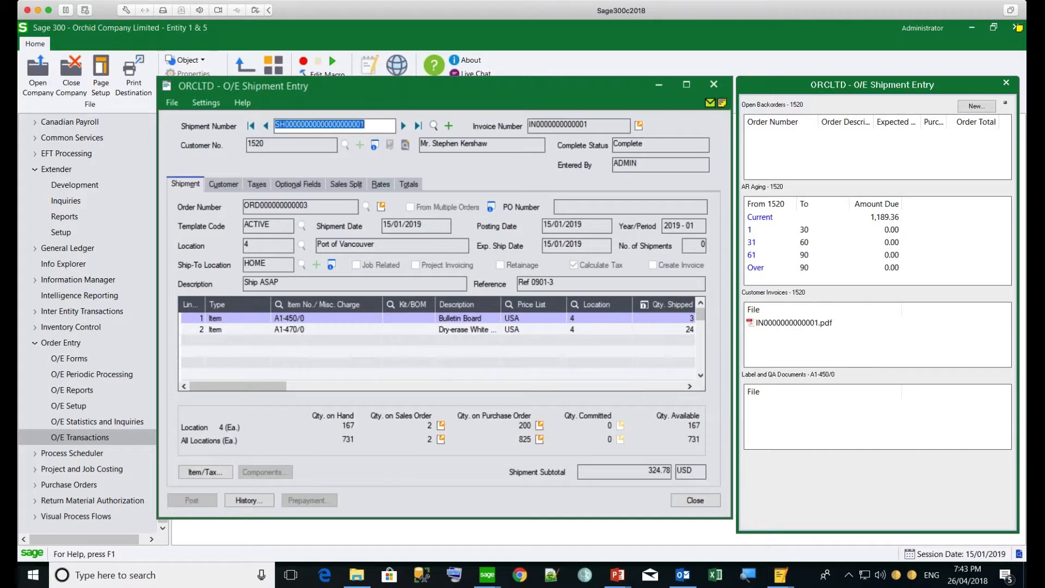
mouse_move(760, 204)
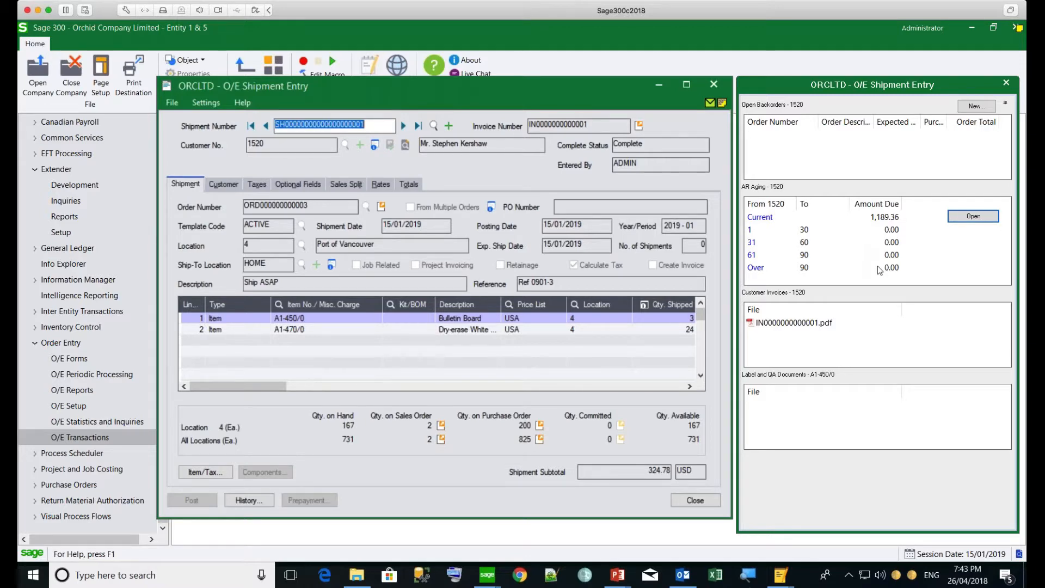
click(403, 129)
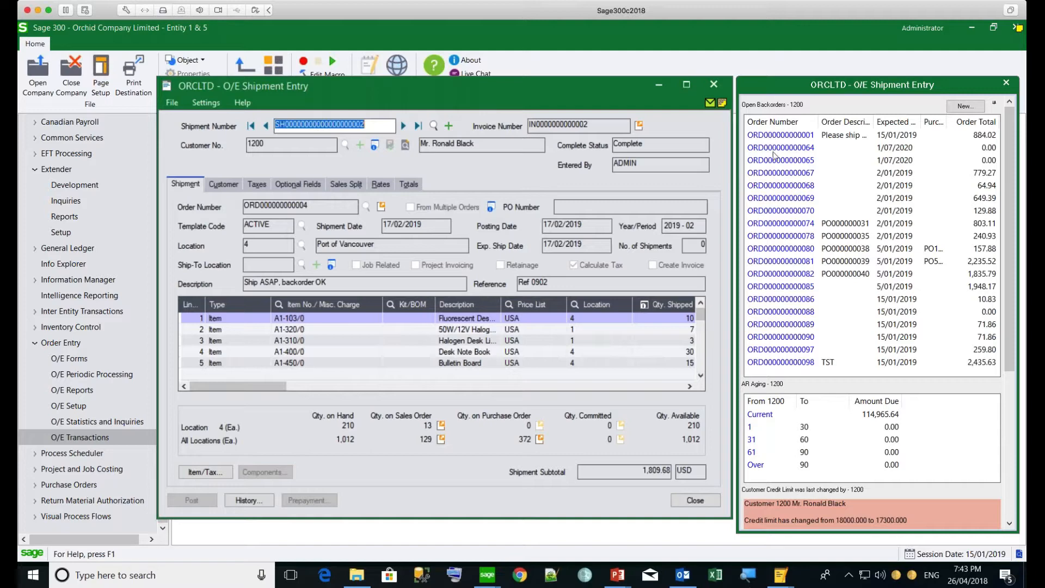
mouse_move(825, 402)
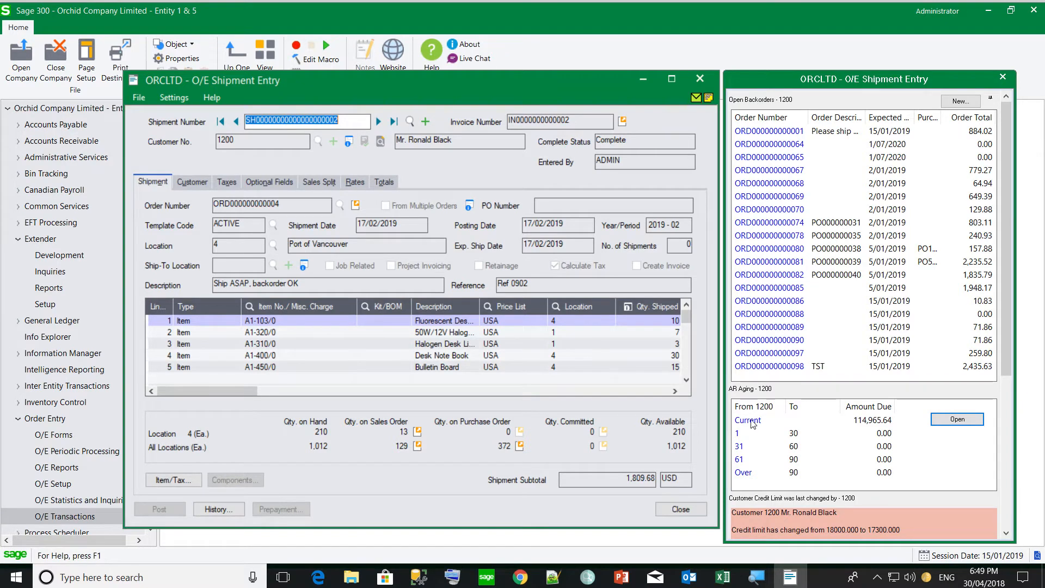
- Drill down from the Current period of the A/R aging to its first invoice, and close Shipment Entry
click(752, 424)
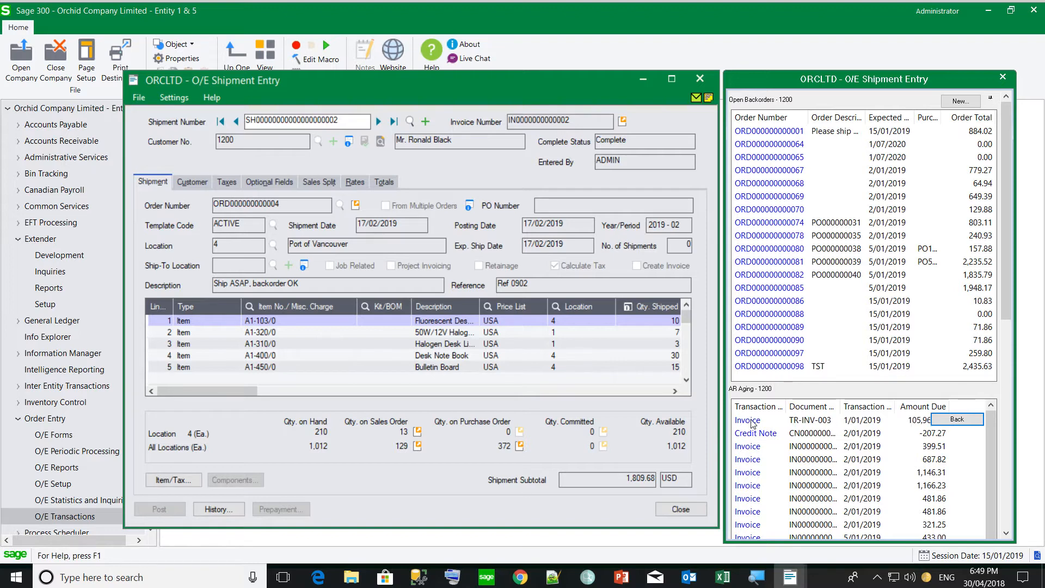
click(752, 423)
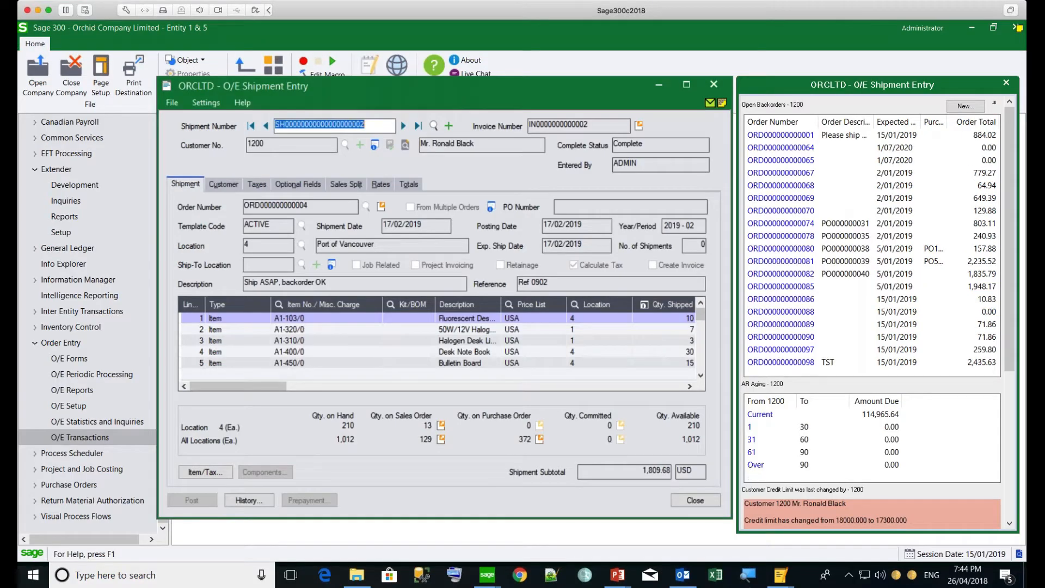
click(713, 85)
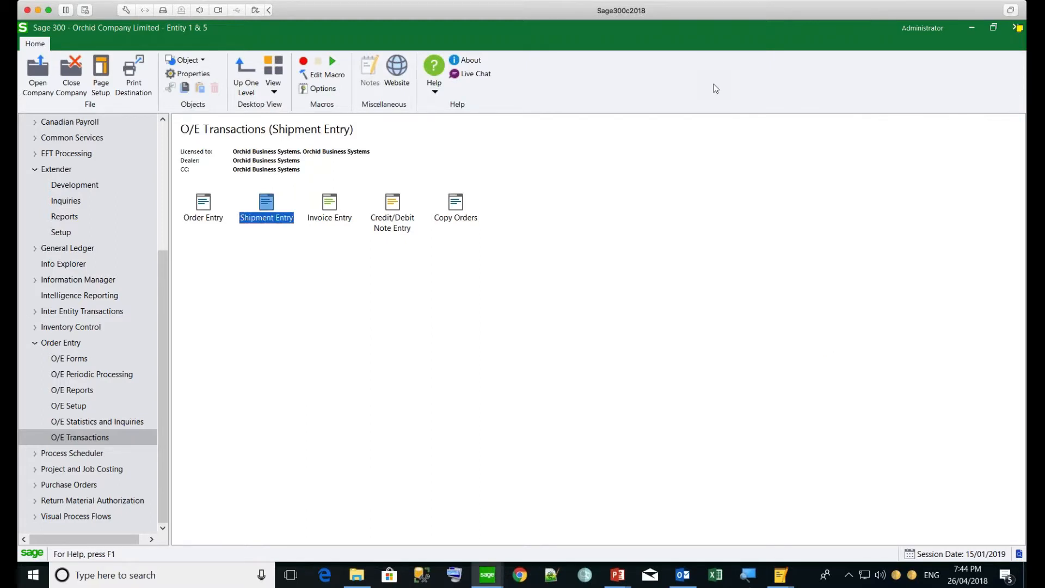
- Switch to the Orchid Inc. Entity 2 window and open Order Entry using the Orchid Sample Company 2 signon
key(alt+Tab)
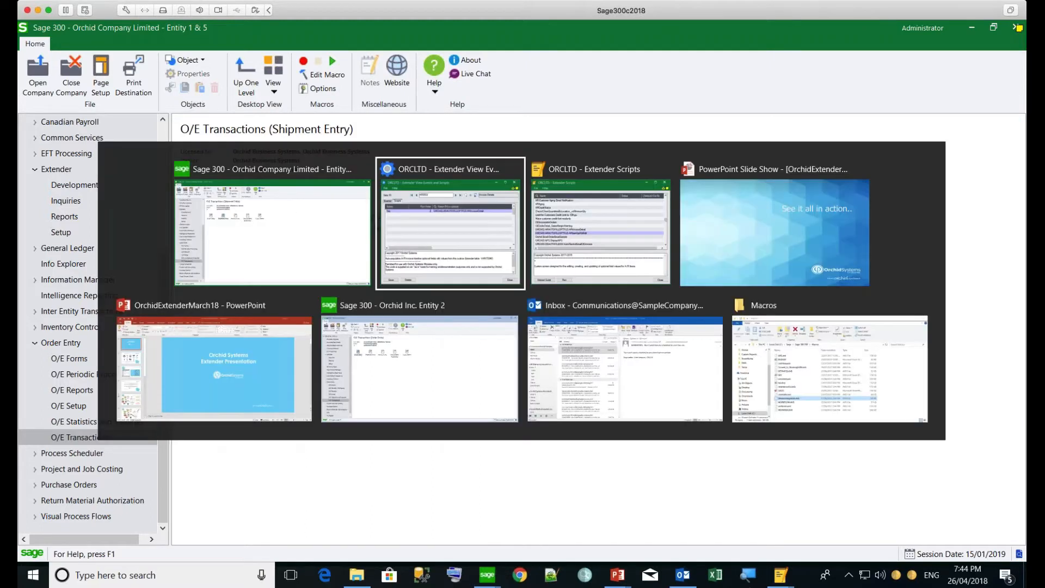
key(alt+Tab)
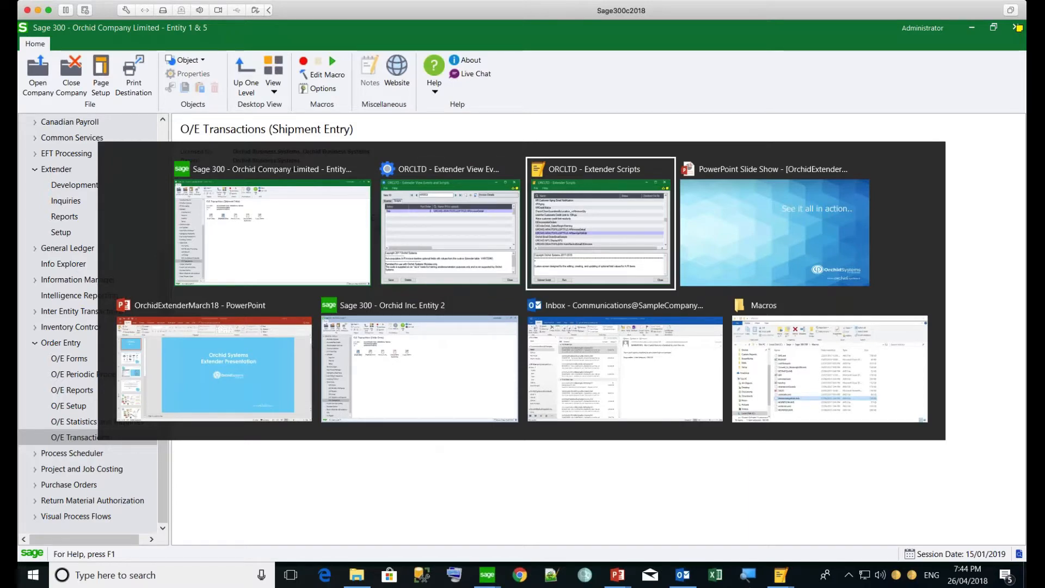
key(alt+Tab)
key(alt+Tab)
key(alt+Tab)
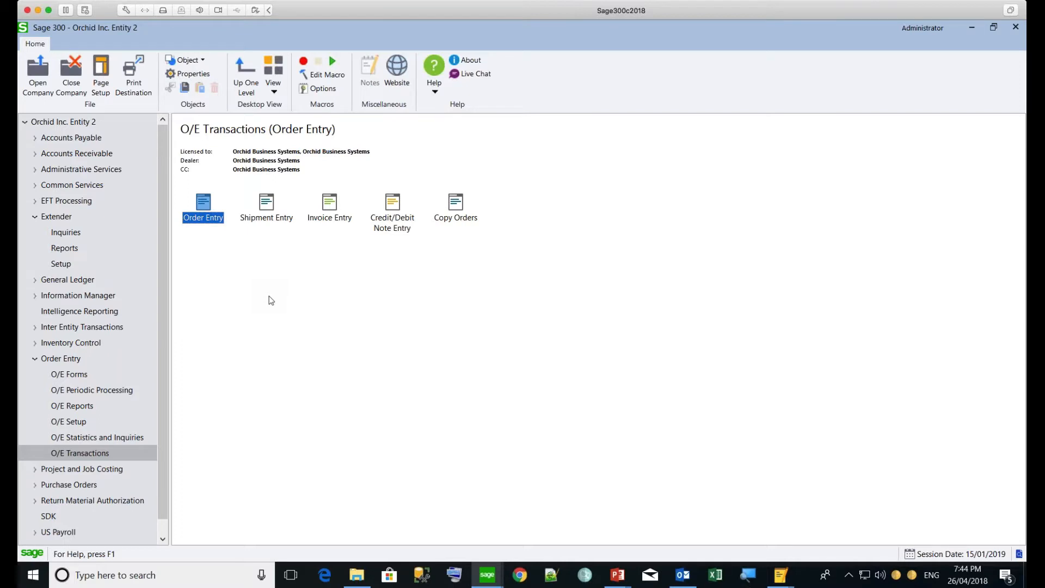
double_click(207, 205)
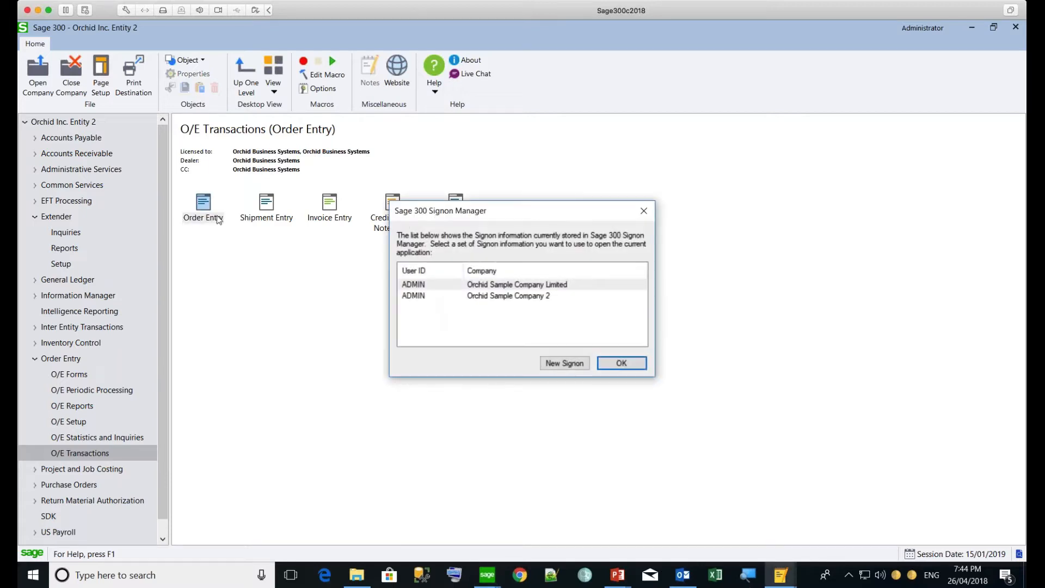
click(427, 295)
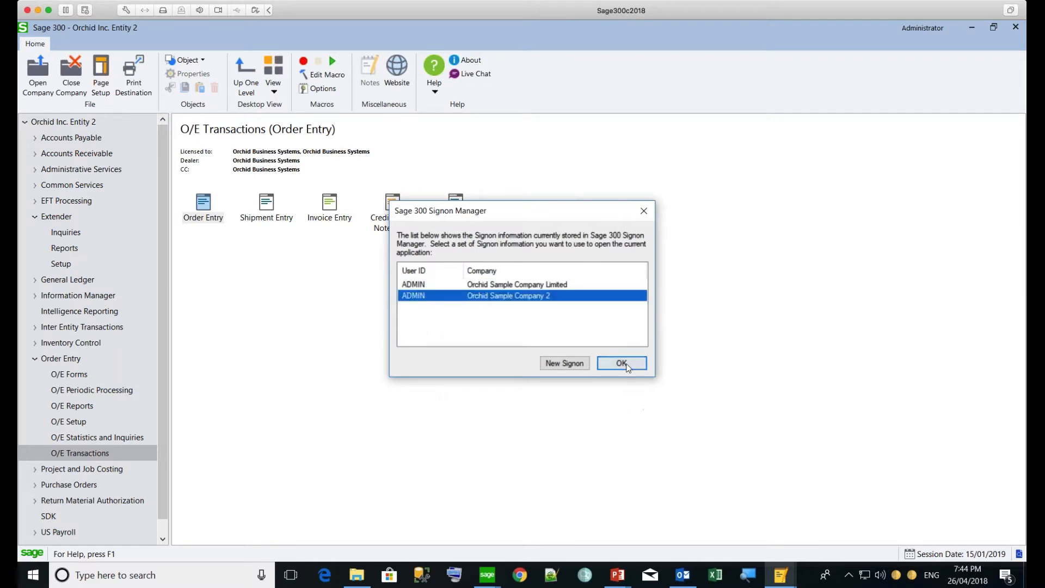
click(621, 364)
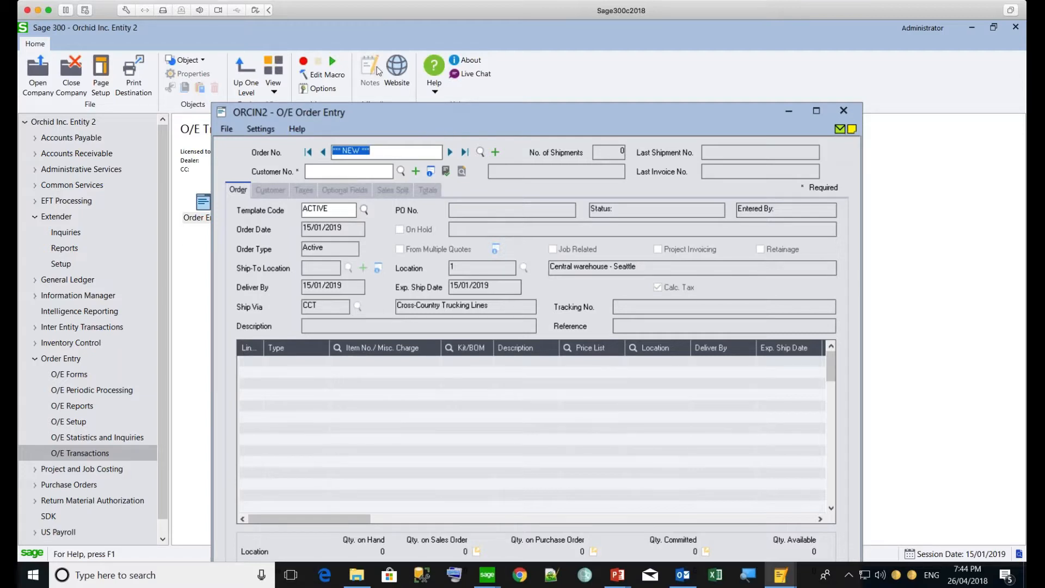
- Display the first sales order, place its window beside the information panel, and add a freight charge to the order
click(449, 153)
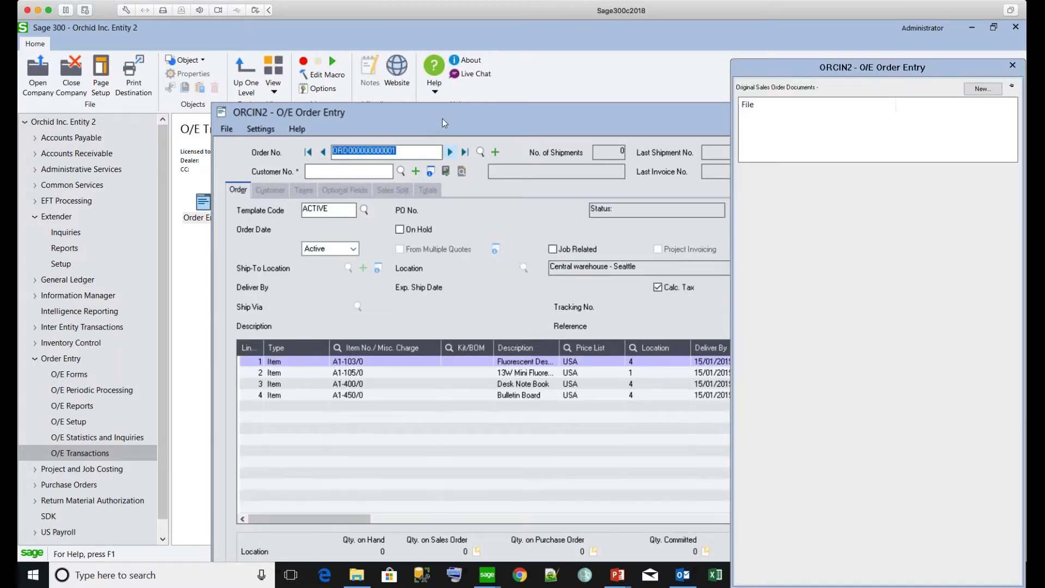
mouse_move(404, 103)
mouse_down()
mouse_move(325, 63)
mouse_move(310, 80)
mouse_move(309, 49)
mouse_up()
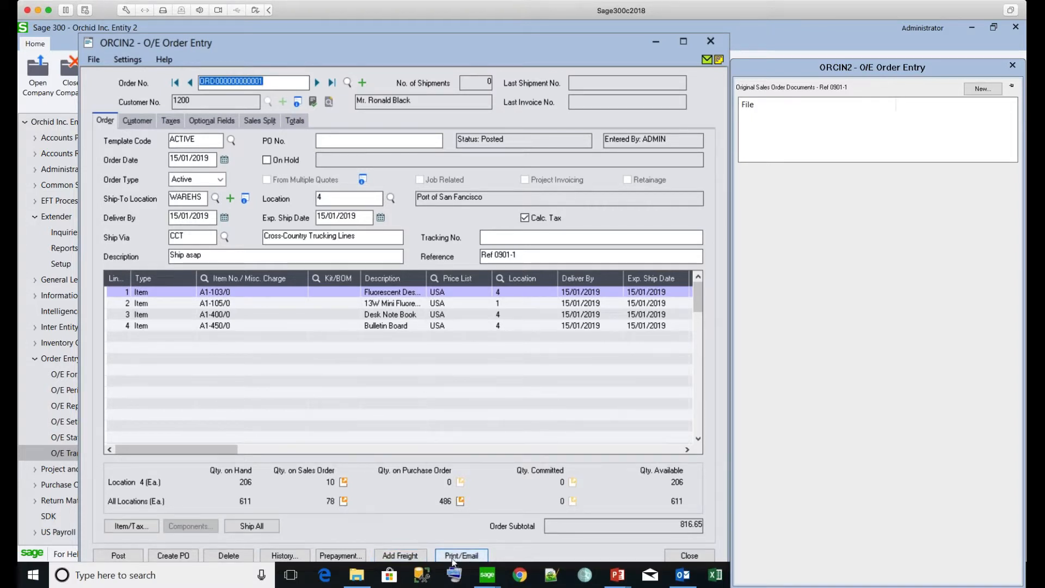
click(402, 556)
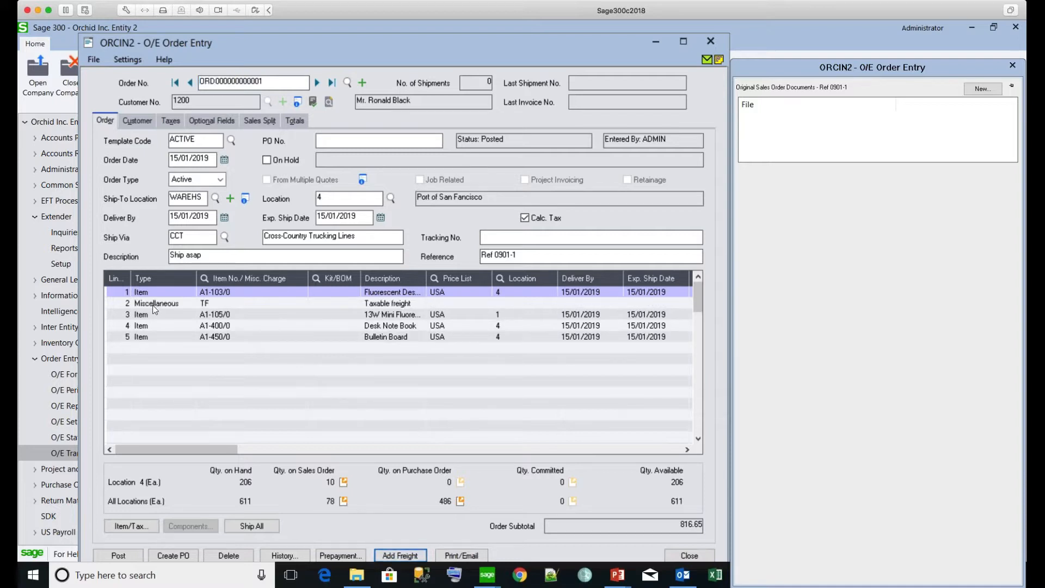
- Examine the extended price of the taxable freight line, and close Order Entry
click(217, 306)
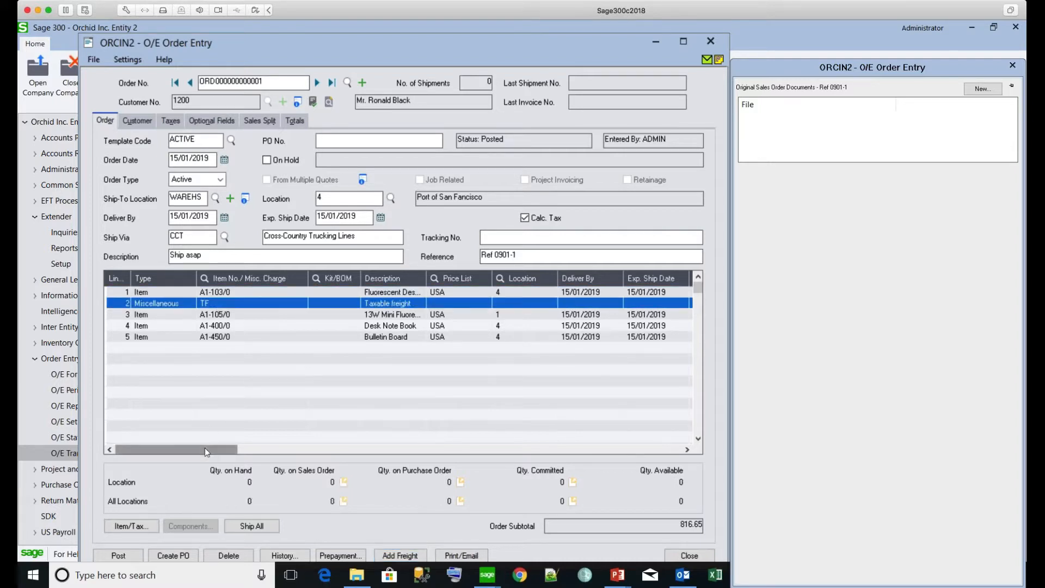
click(392, 450)
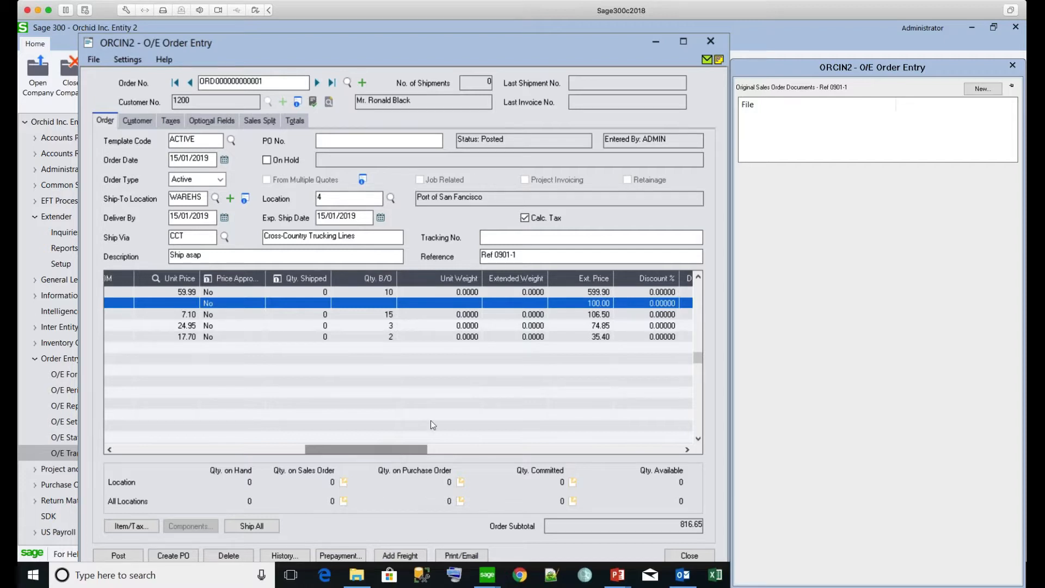
click(710, 46)
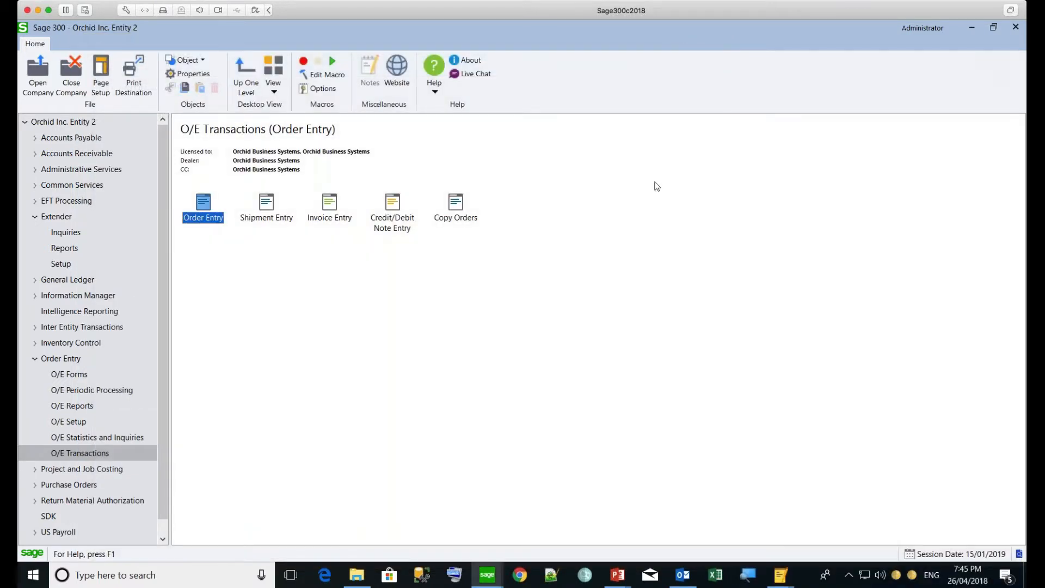
click(606, 371)
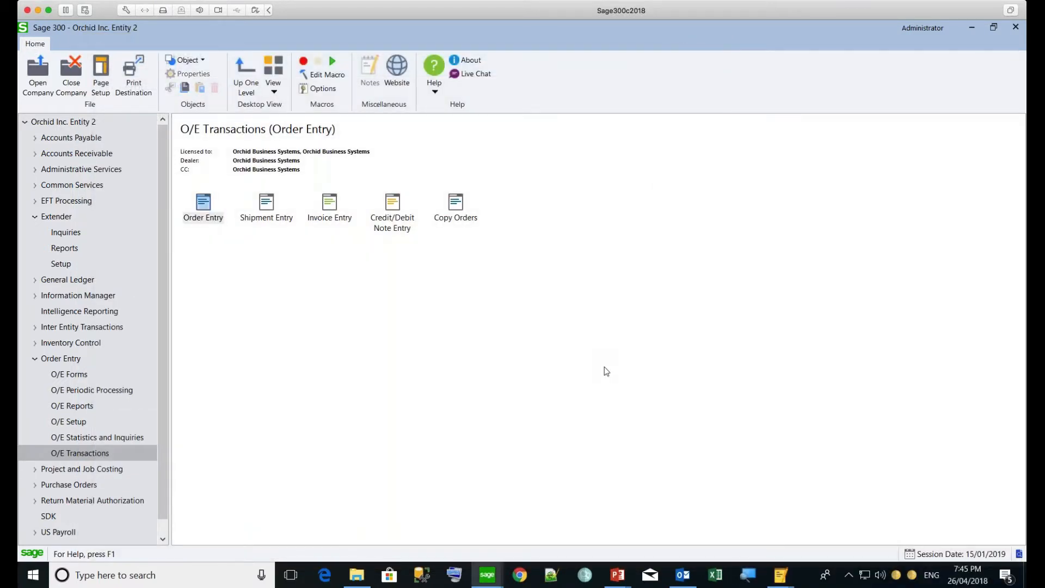
- Switch to the PowerPoint slide show and go back to the Extender Edition Guide slide
key(alt+Tab)
key(alt+Tab)
key(alt+Tab)
key(alt+Tab)
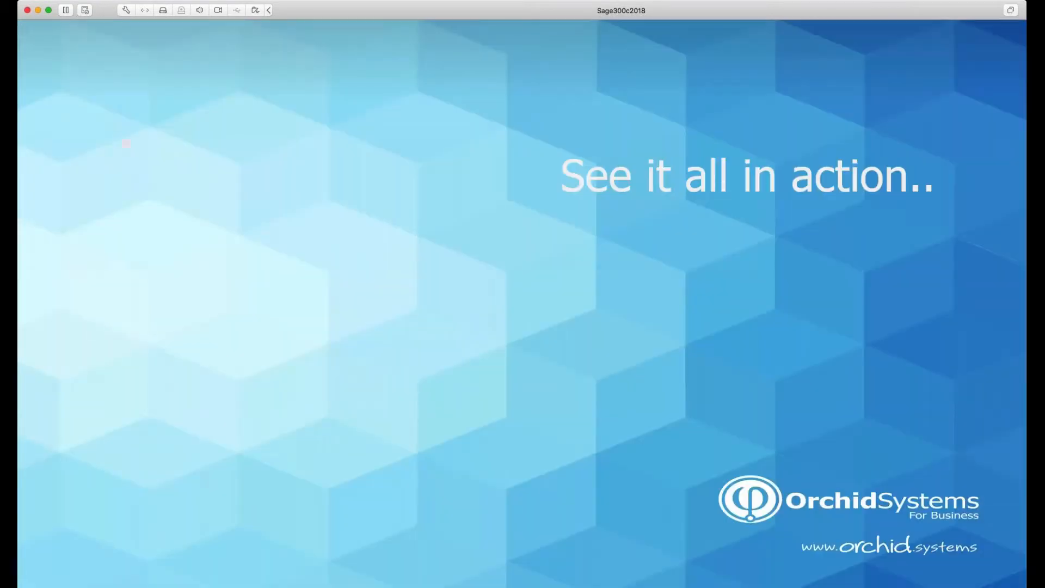
key(Left)
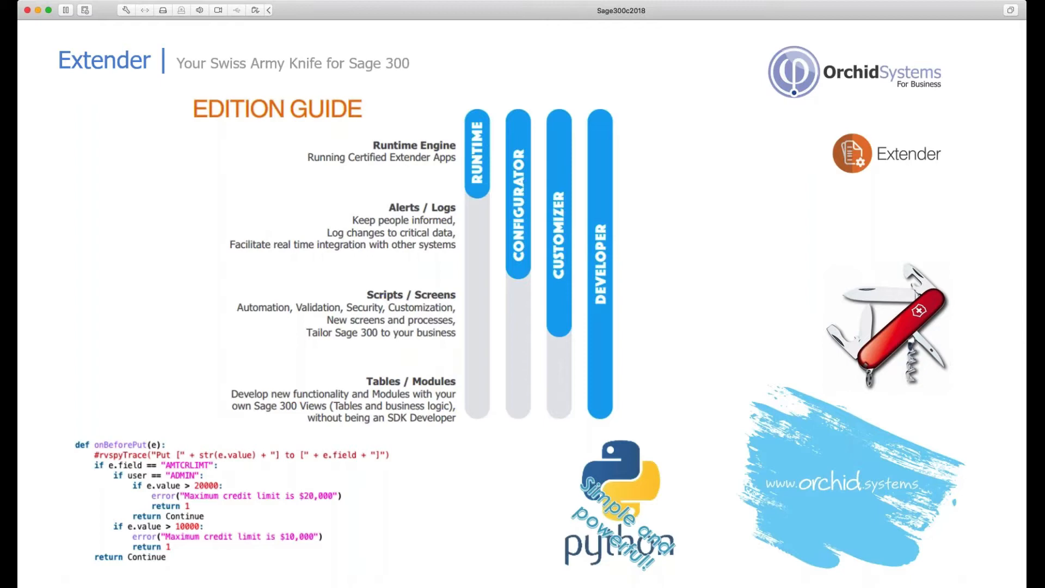
- Switch to Outlook, open the Orchid Systems modules account's inbox, and send and receive its mail
key(alt+Tab)
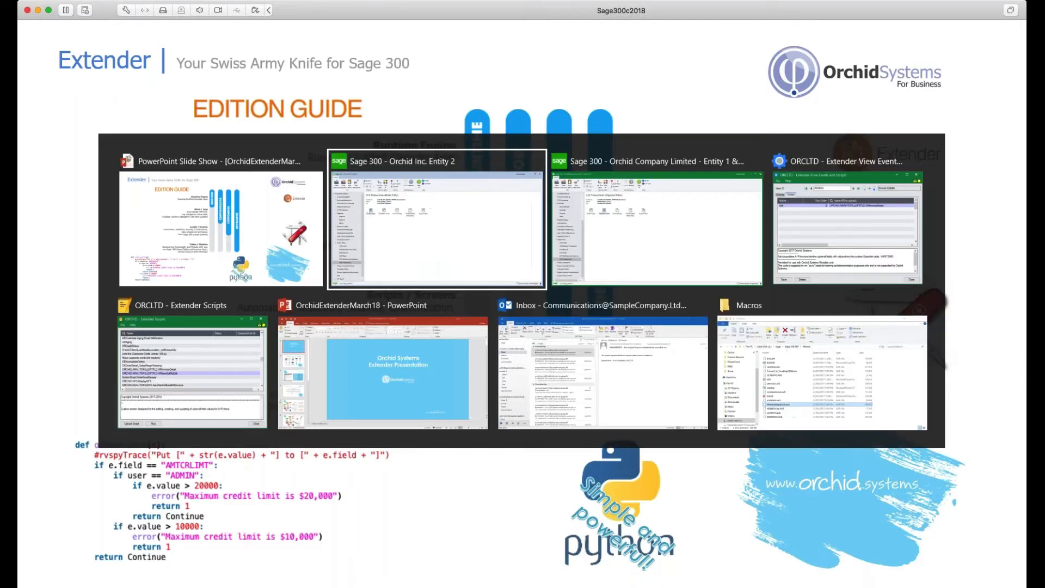
key(alt+Tab)
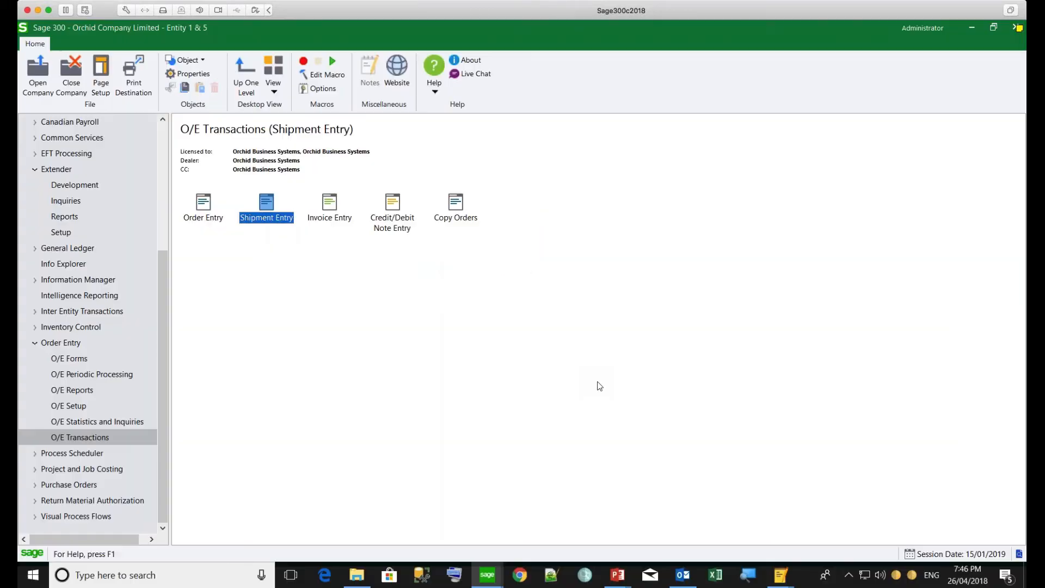
key(alt+Tab)
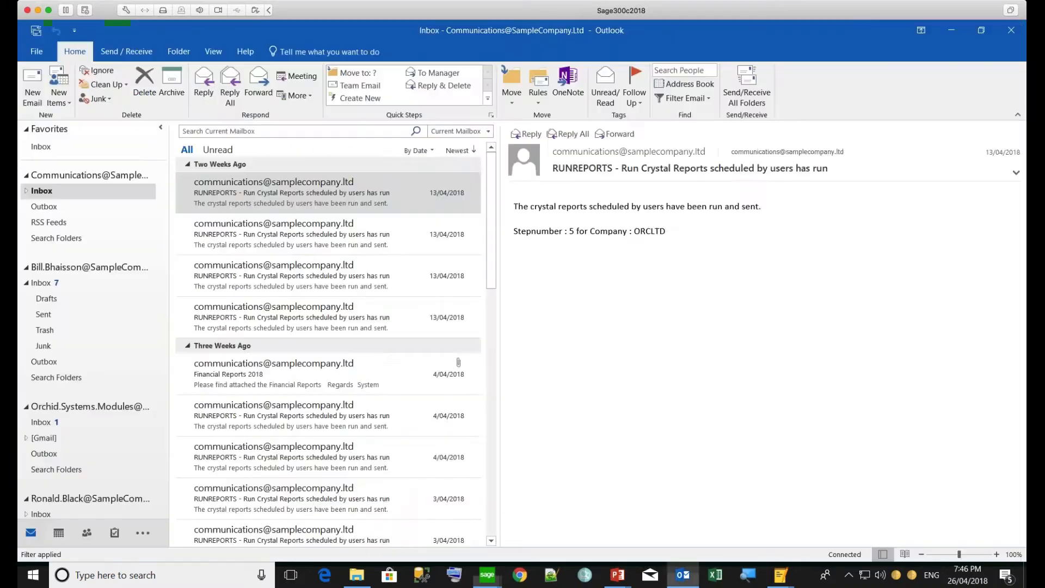
click(43, 423)
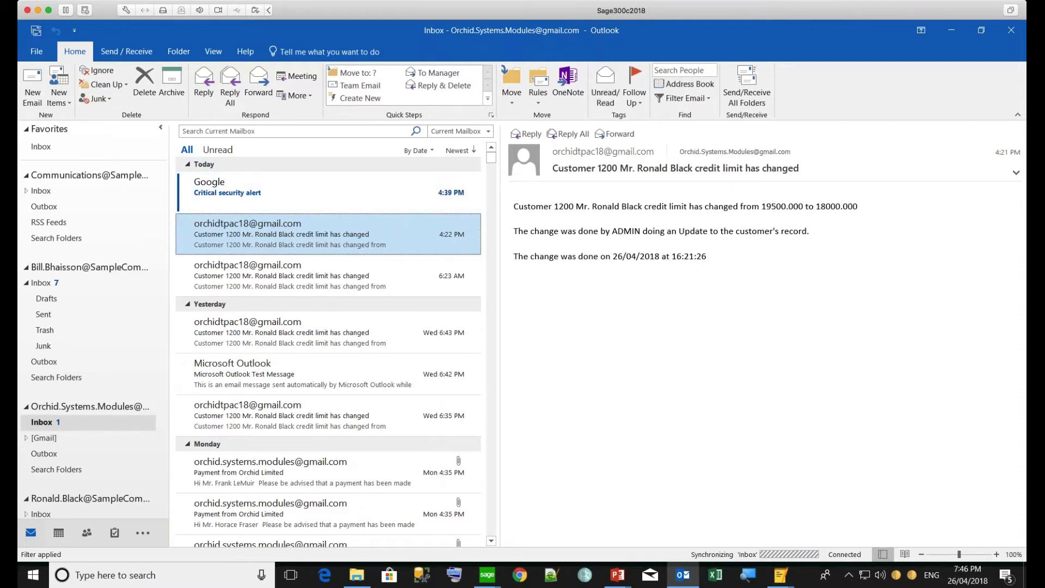
key(F9)
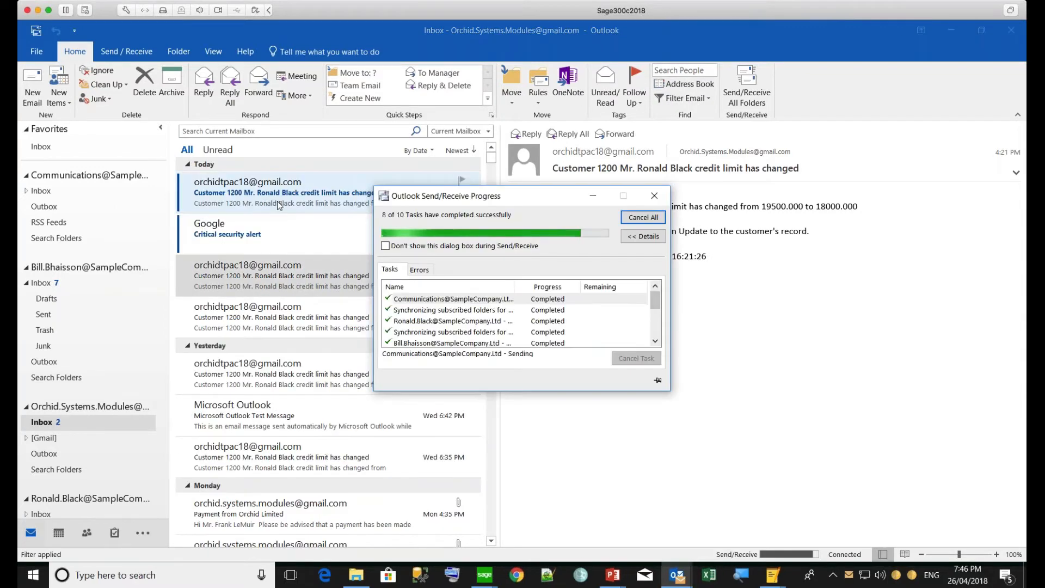
- Read the newest credit limit notification email, examining the changed amounts and the date and time of the change
click(276, 202)
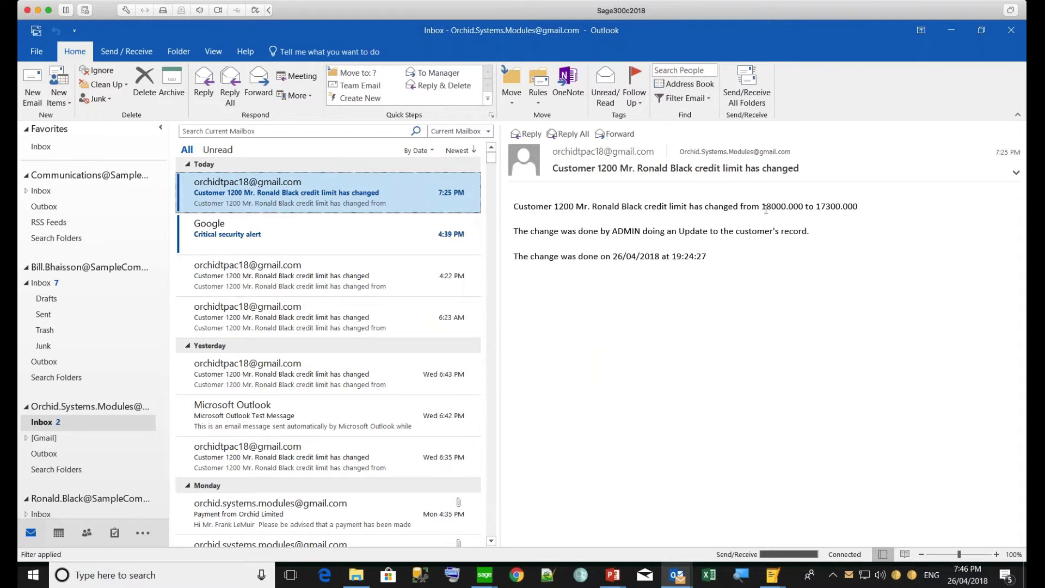
drag(762, 209, 864, 209)
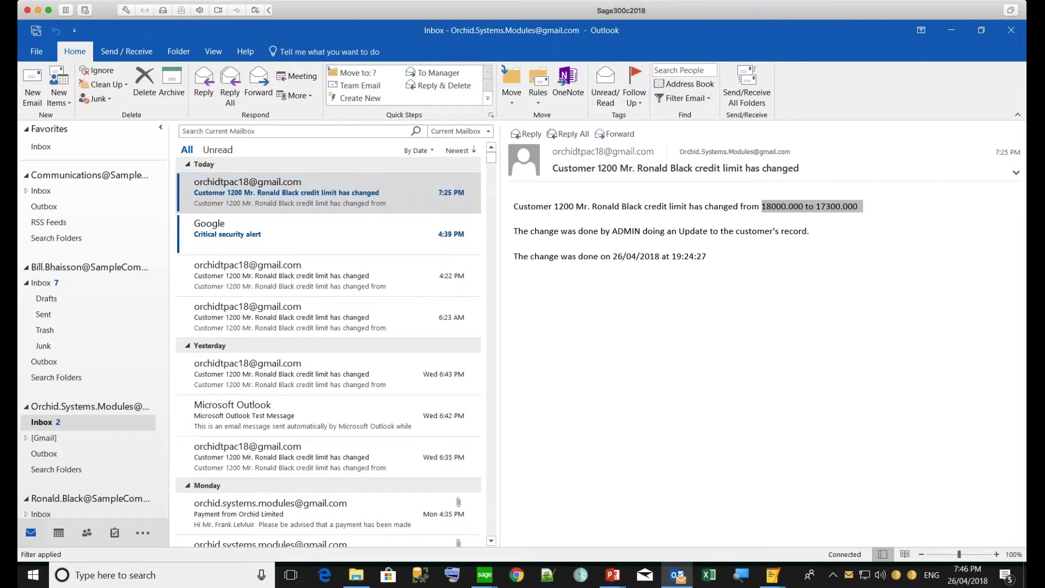
drag(740, 259, 604, 260)
drag(696, 259, 501, 260)
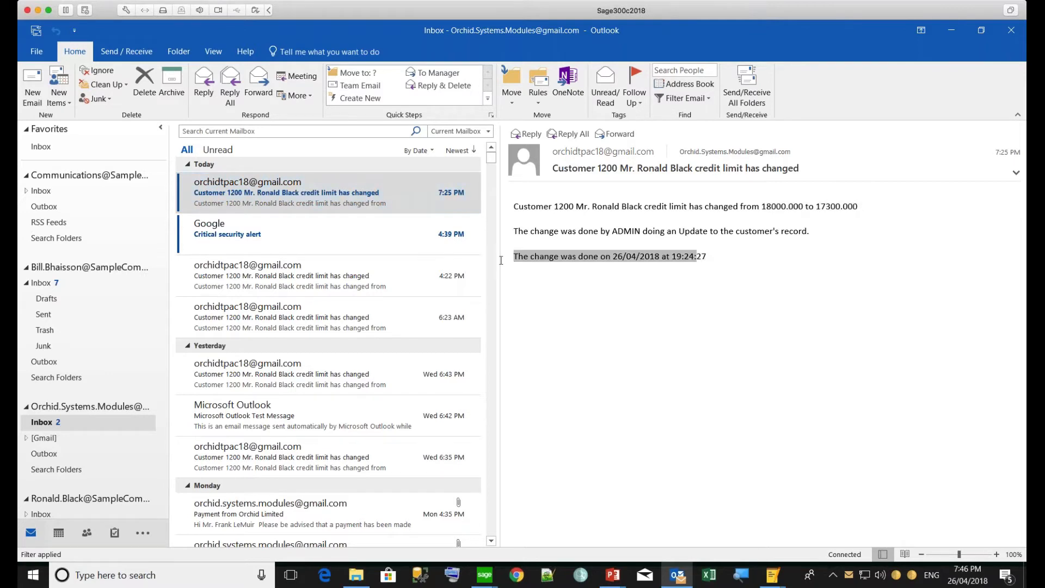
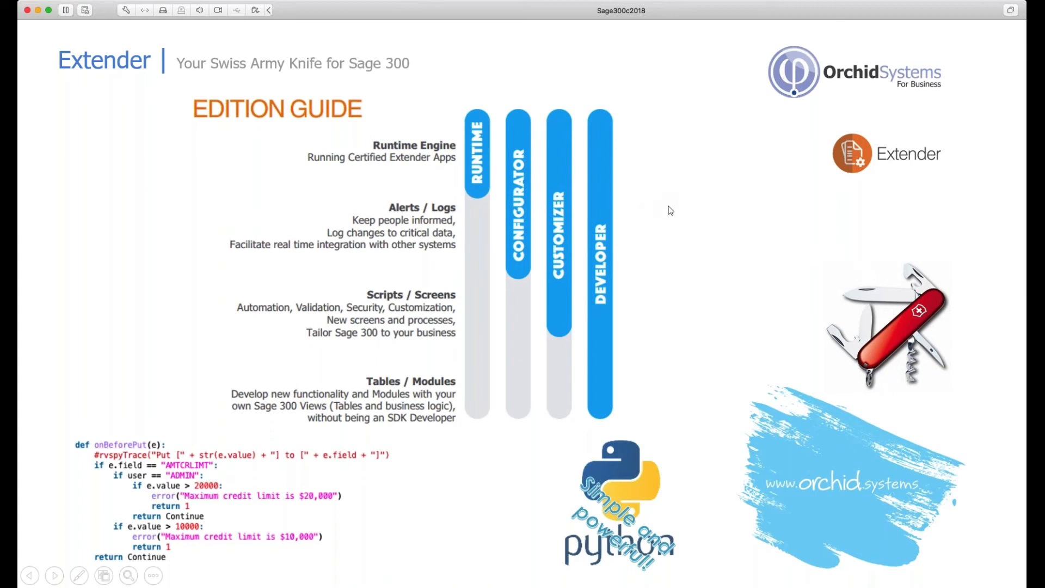
- Switch from the slide show to Sage 300 for Orchid Company Limited and open Scripts from the Extender Setup
key(alt+Tab)
key(alt+Tab)
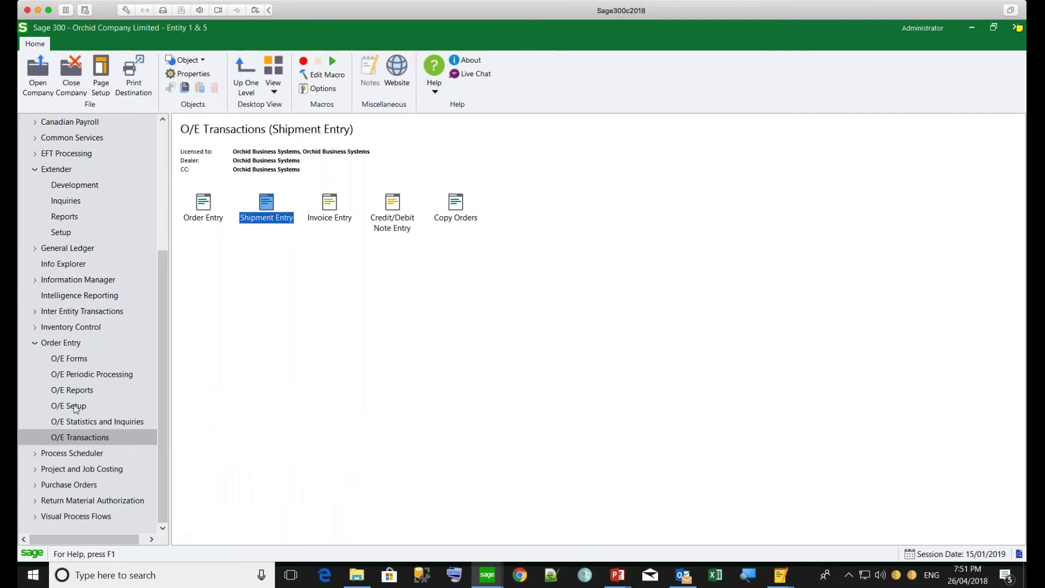
click(62, 231)
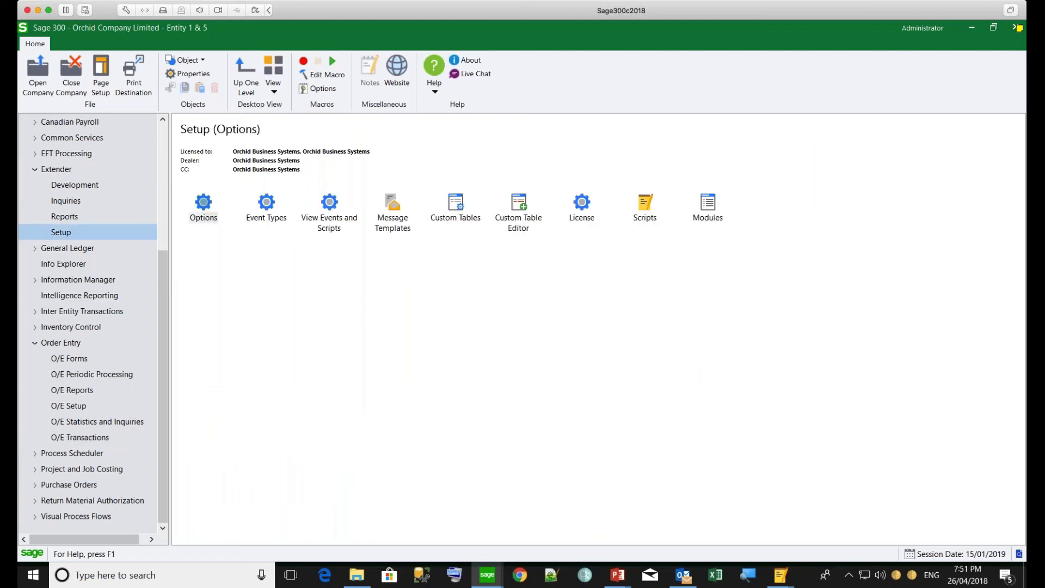
click(645, 207)
double_click(646, 207)
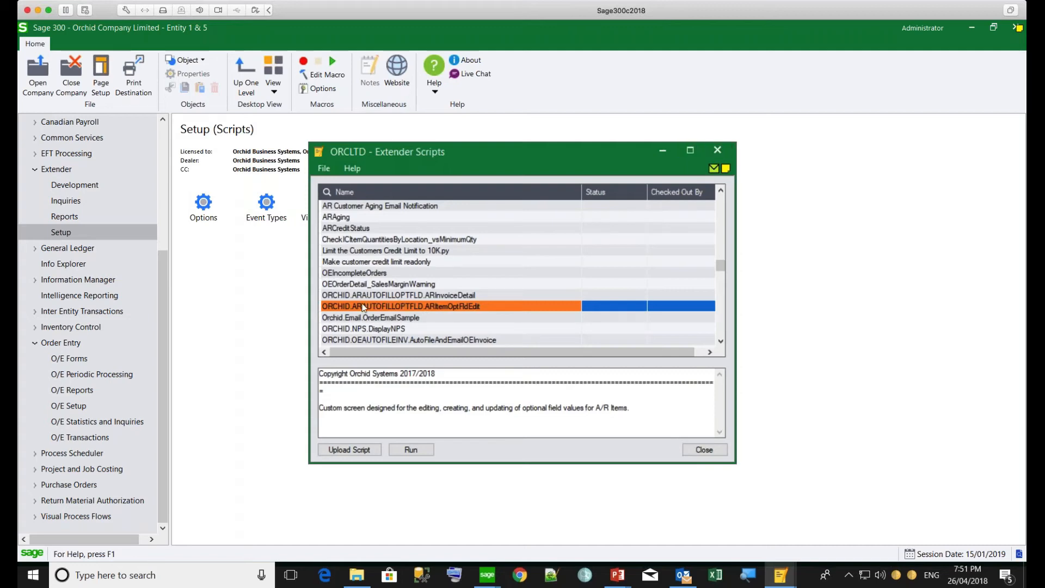
- Read the descriptions of the ORCHID.ARAUTOFILLOPTFLD scripts ARInvoiceDetail and ARItemOptFldEdit, and close the Extender Scripts window
click(325, 297)
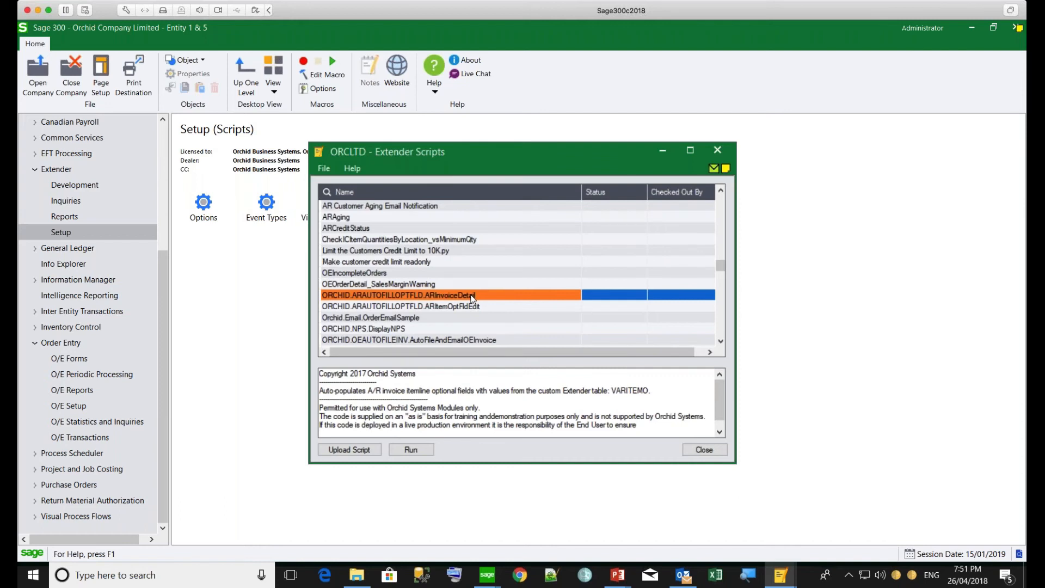
click(460, 306)
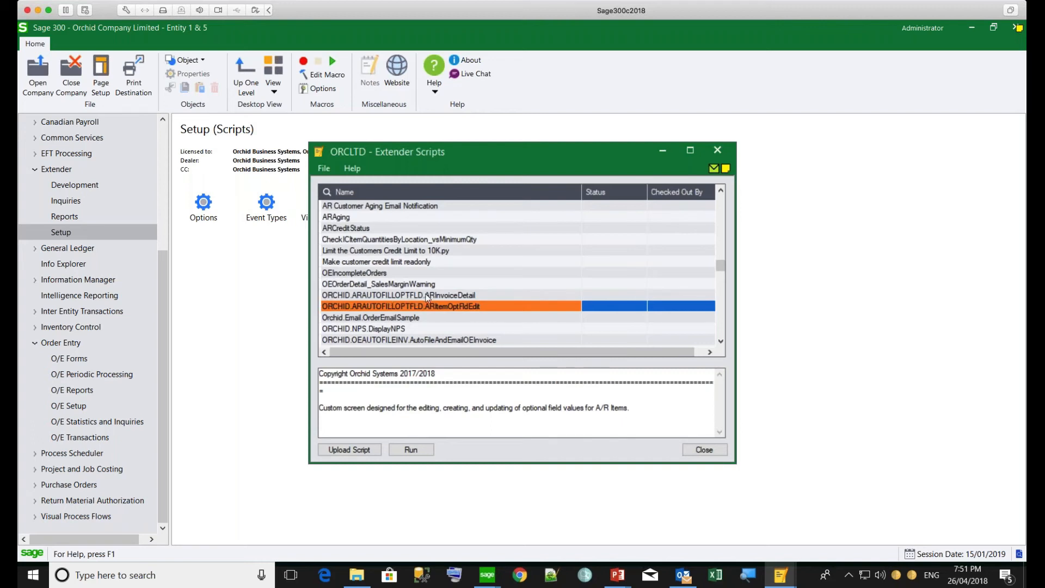
click(717, 152)
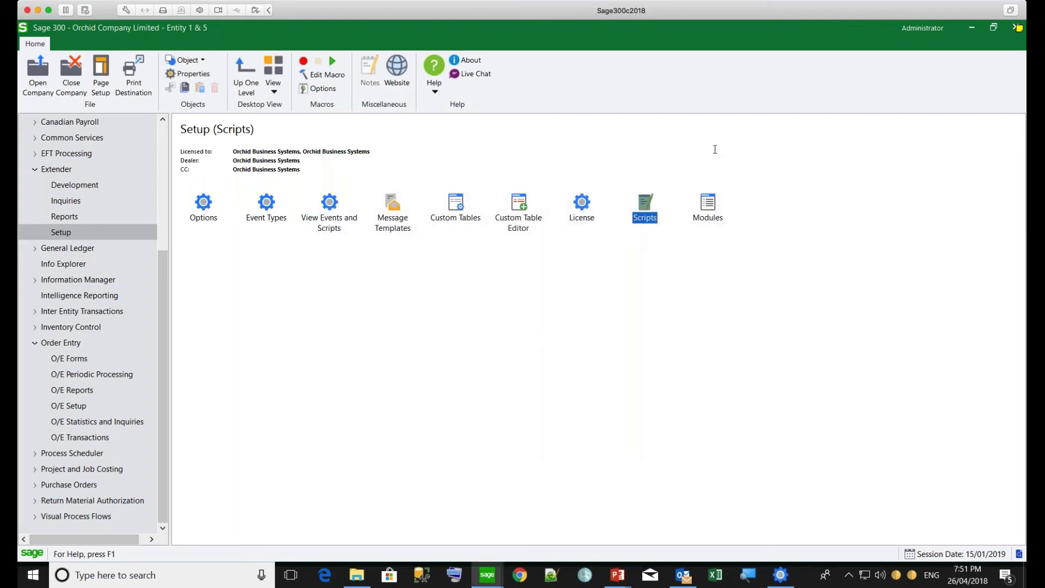
- Open Modules from the Extender Setup, examine the ID of the Autopopulate AR Item Optional Fields module, and start a module import
click(713, 205)
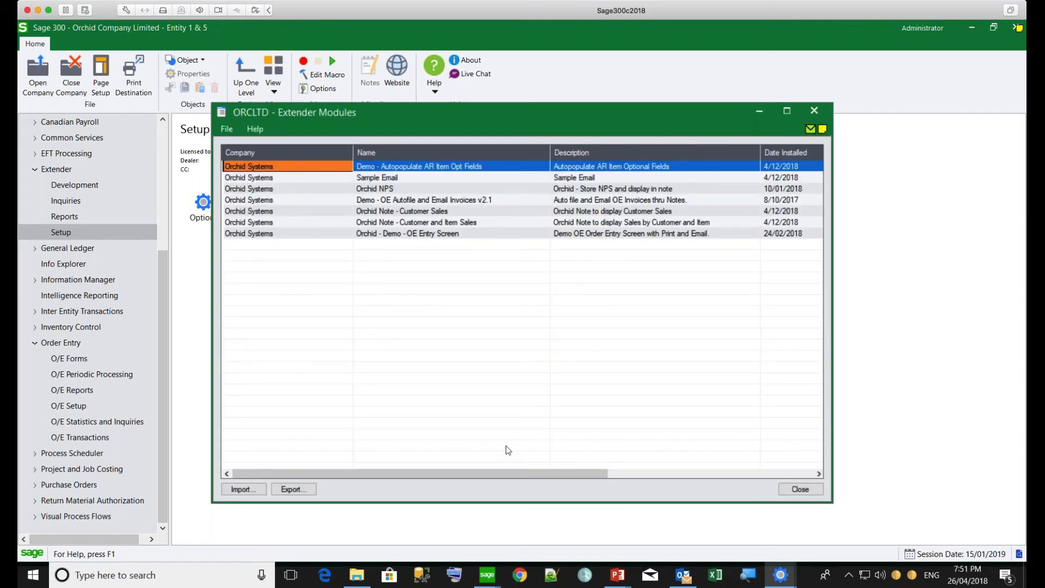
drag(524, 469, 756, 476)
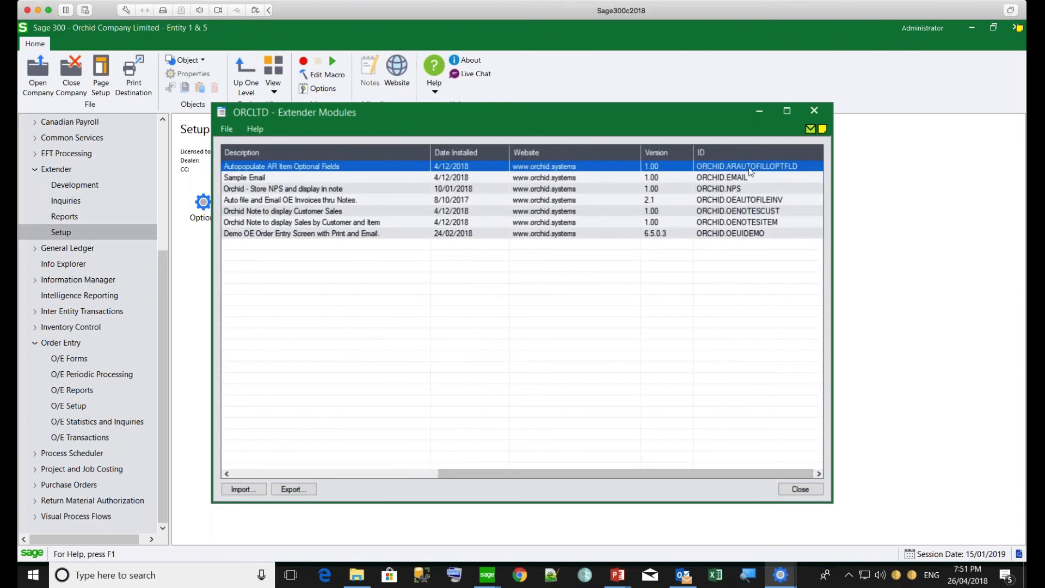
click(791, 169)
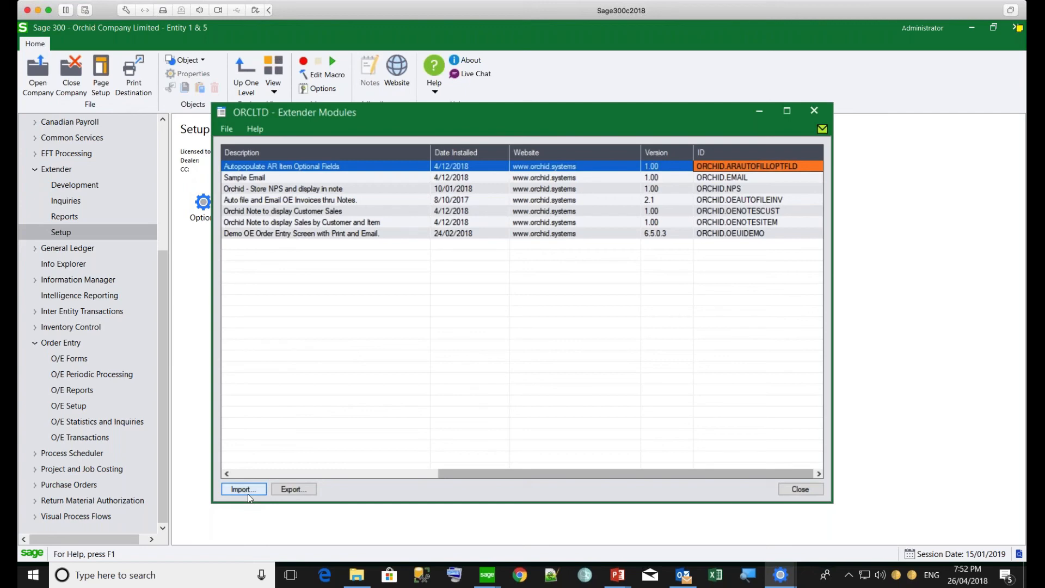
click(246, 492)
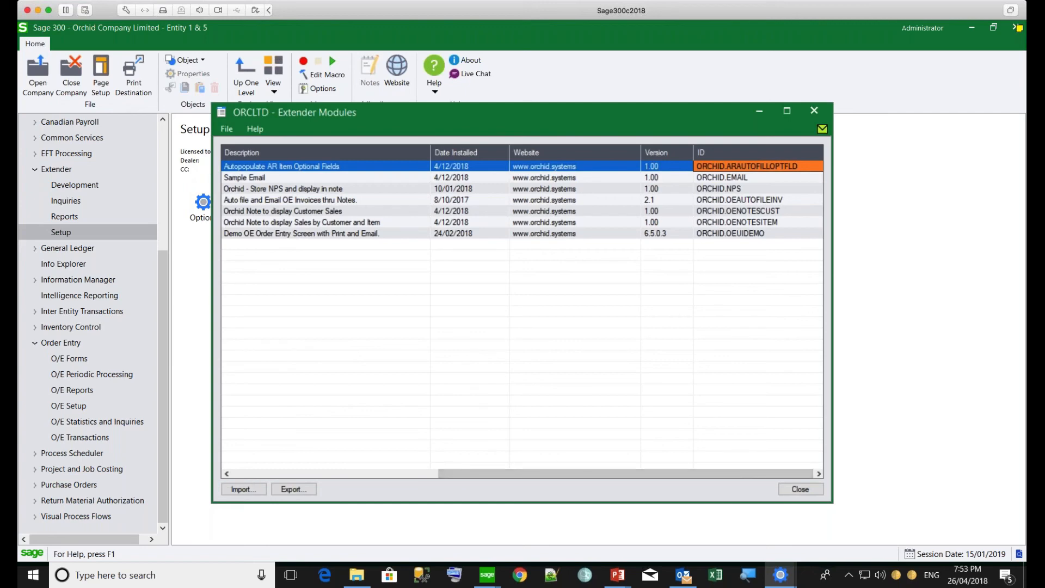